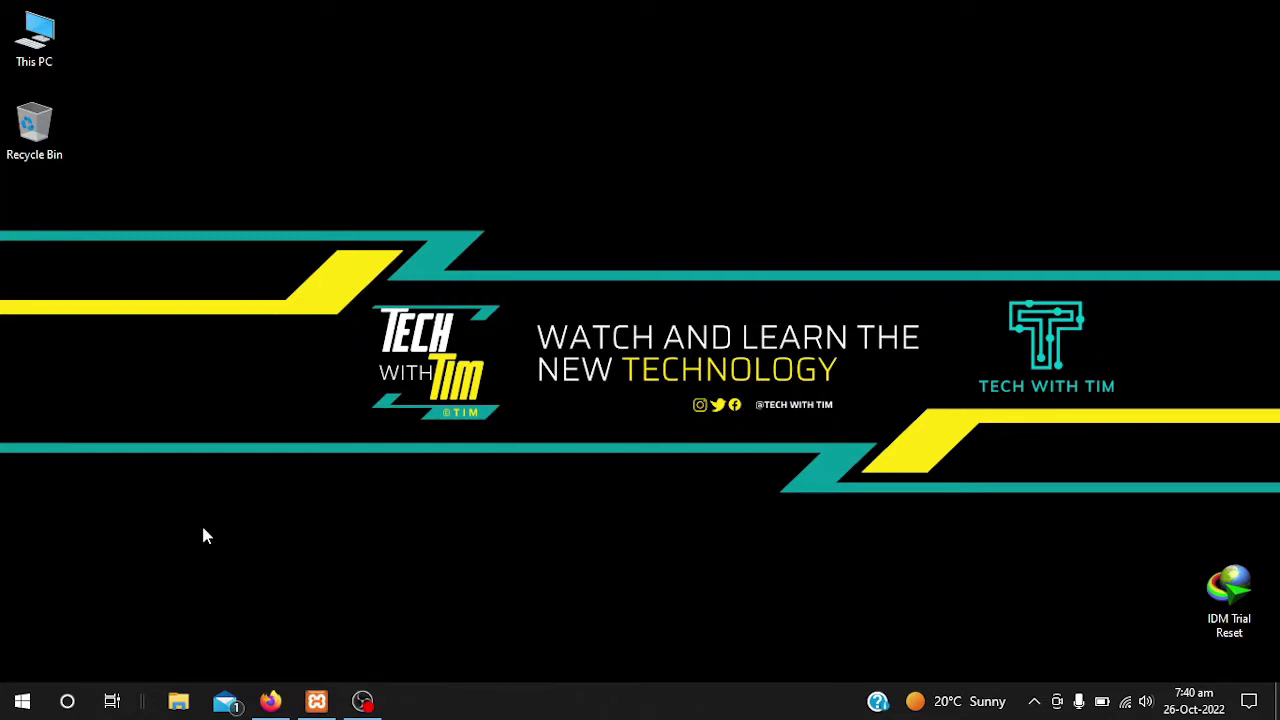
- Bring up the browser and go to All Pages from the WordPress admin sidebar
click(271, 701)
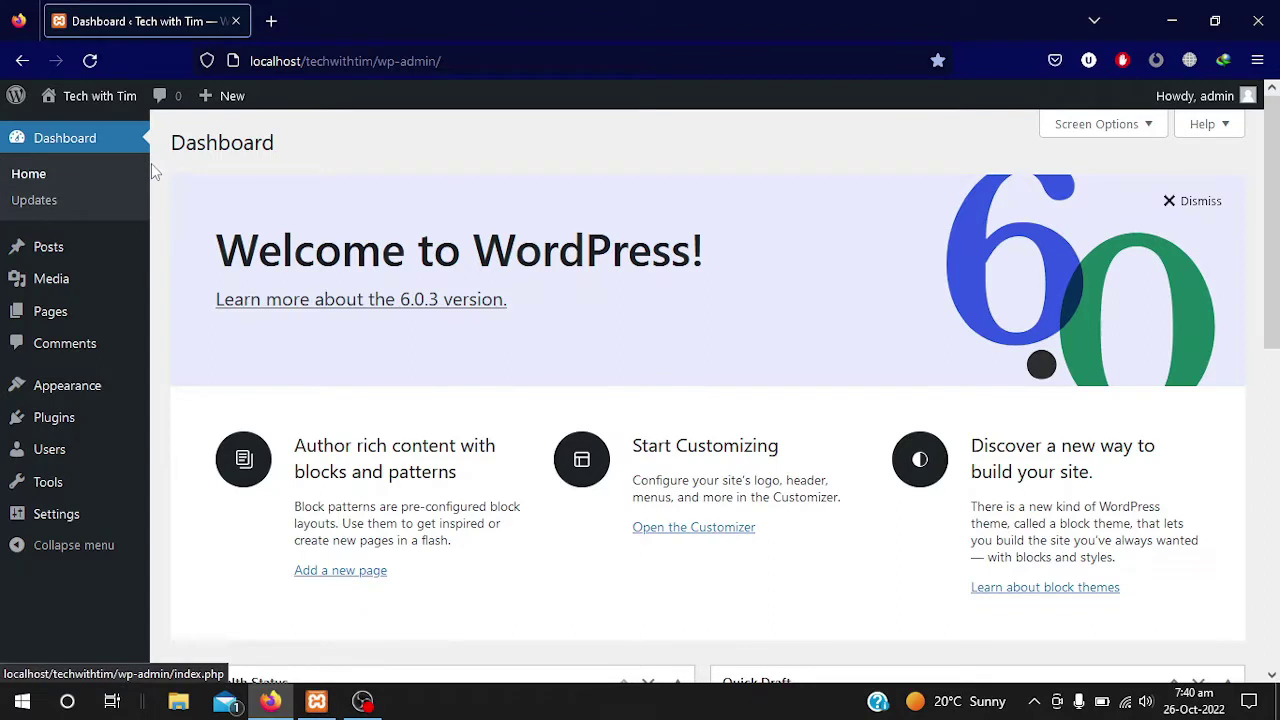
mouse_move(62, 318)
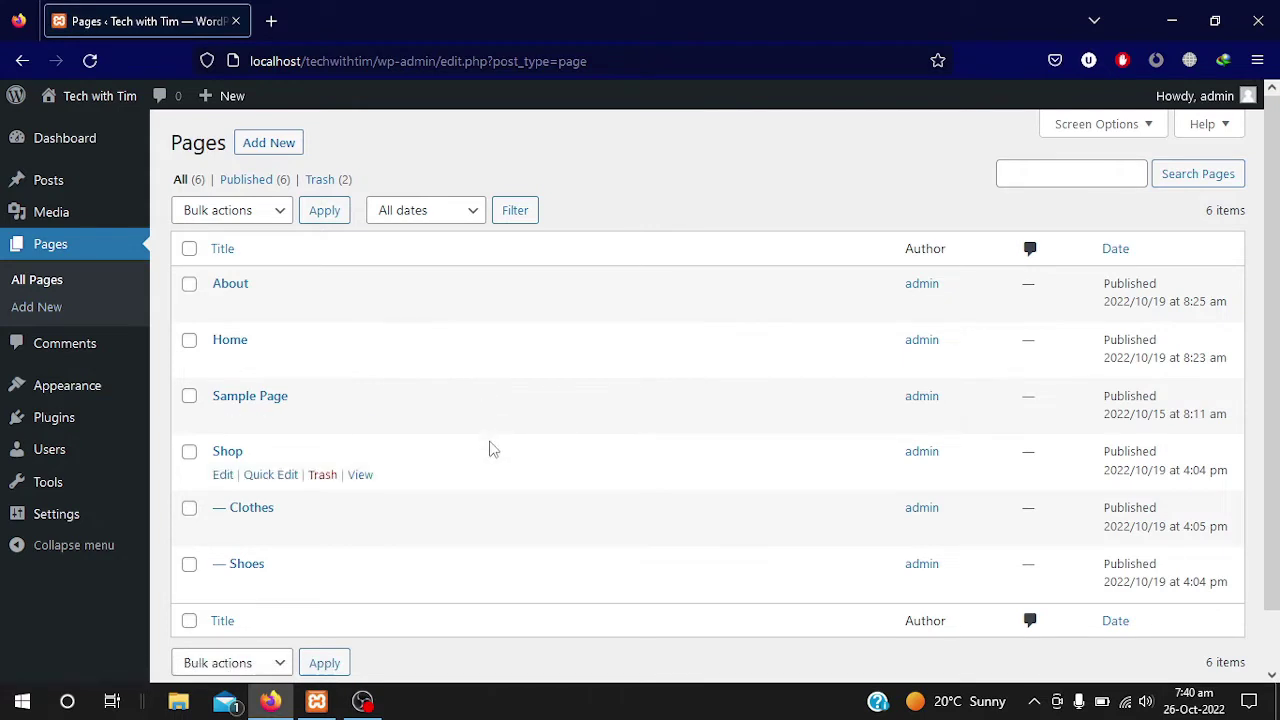
- Open the Home page in the block editor and scroll below its October 2022 calendar
scroll(490, 449, down, 2)
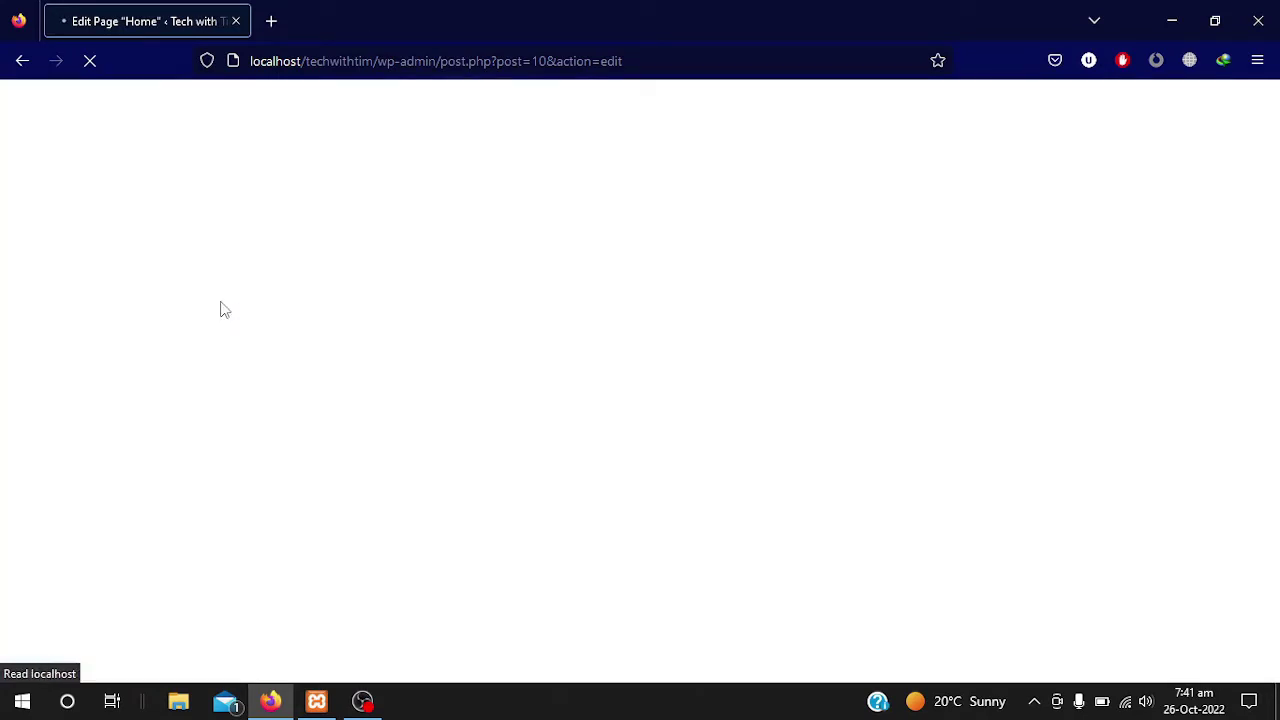
scroll(403, 330, down, 2)
scroll(403, 335, down, 2)
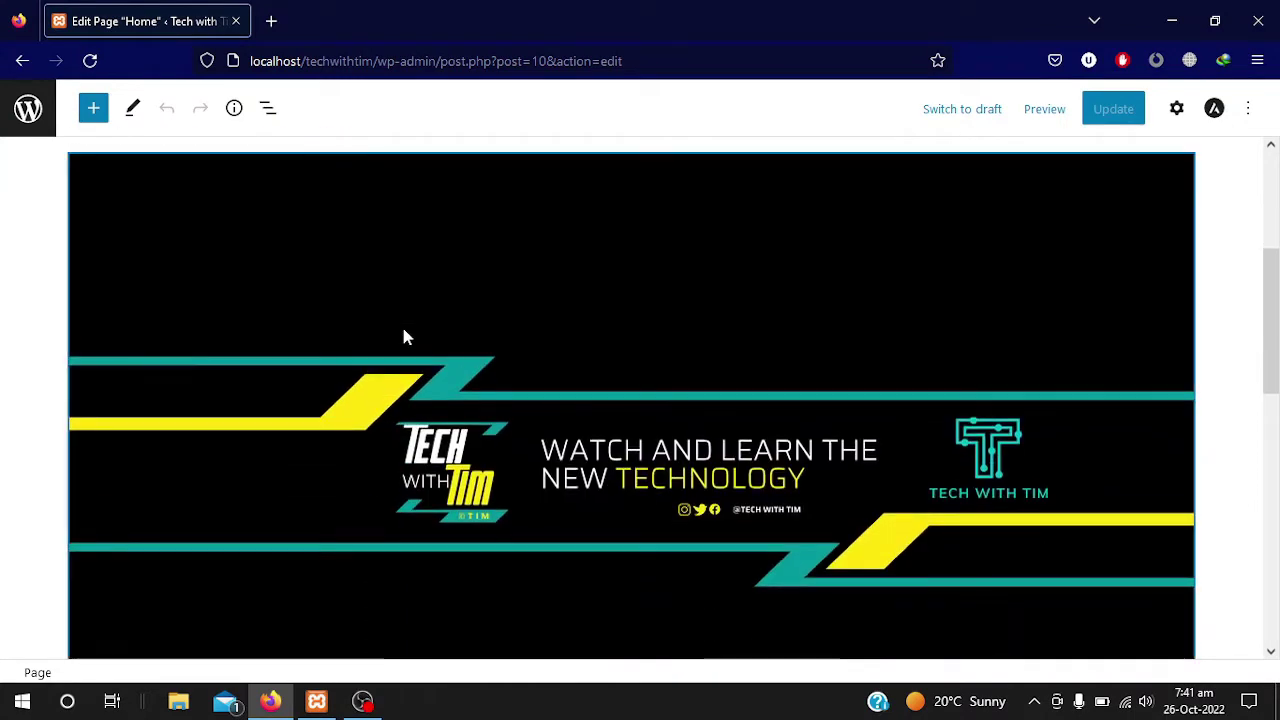
scroll(403, 335, down, 4)
scroll(405, 335, down, 2)
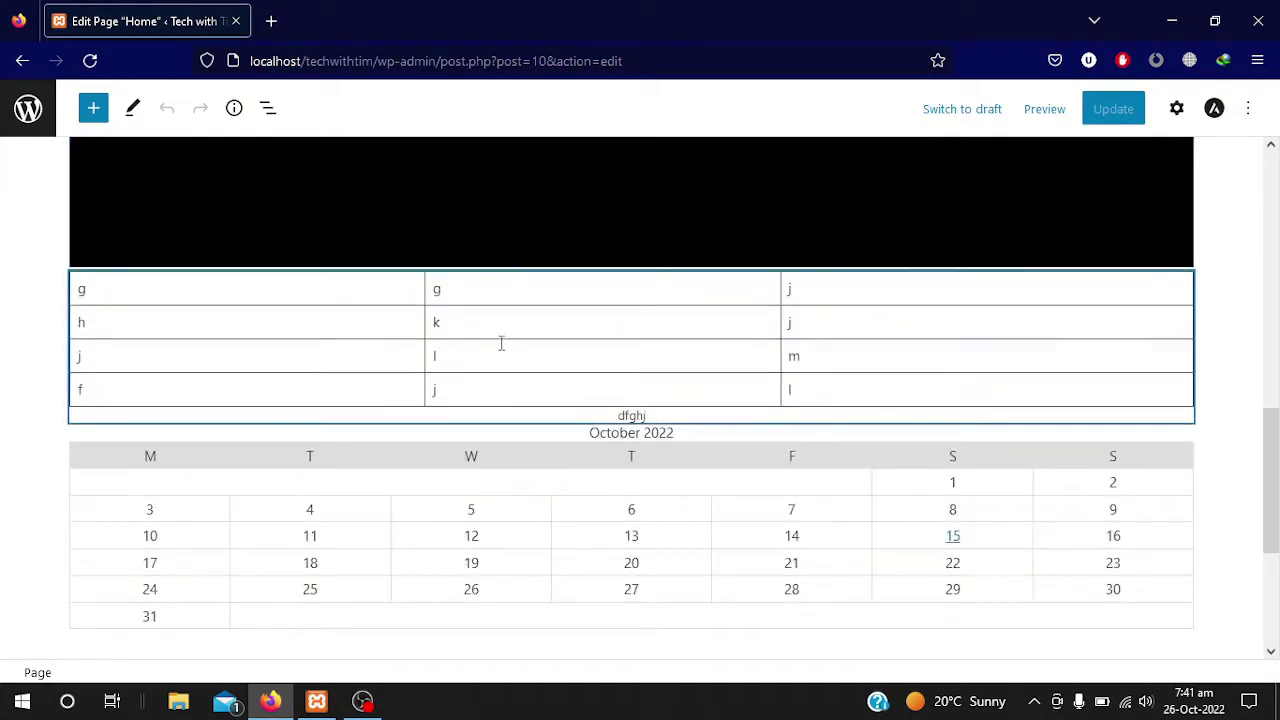
scroll(500, 370, up, 4)
scroll(514, 390, down, 5)
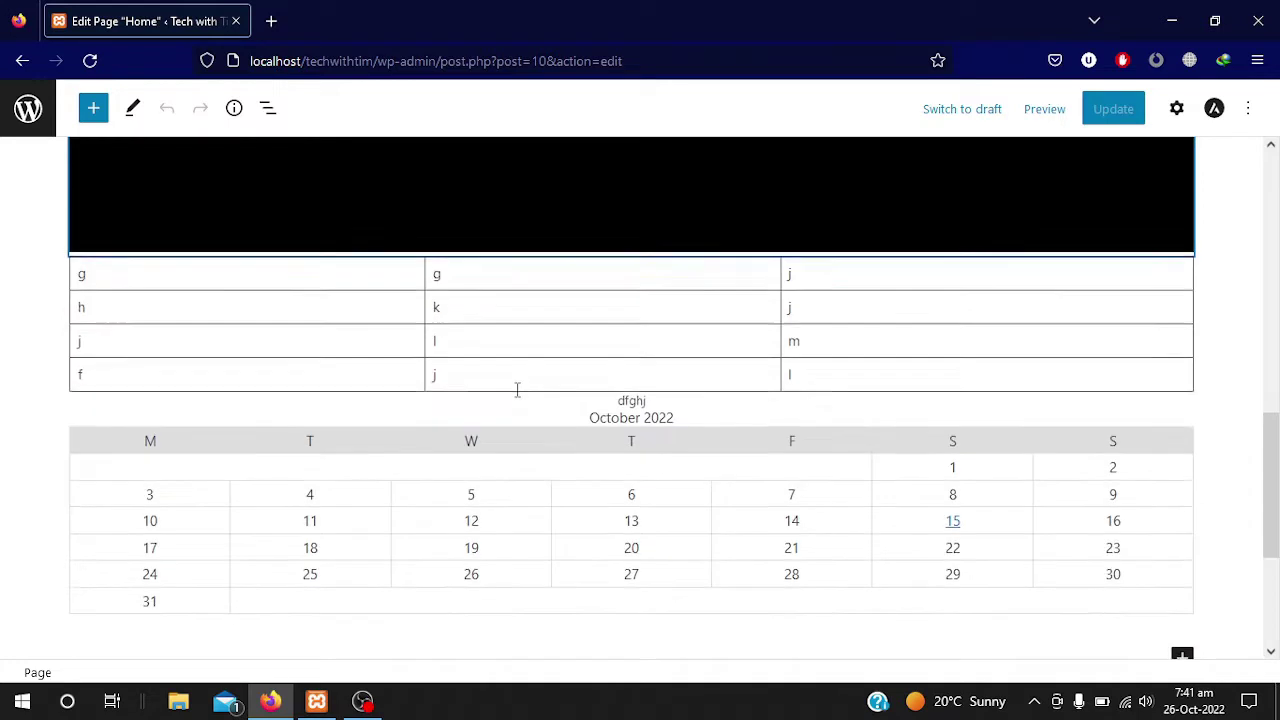
scroll(485, 527, down, 5)
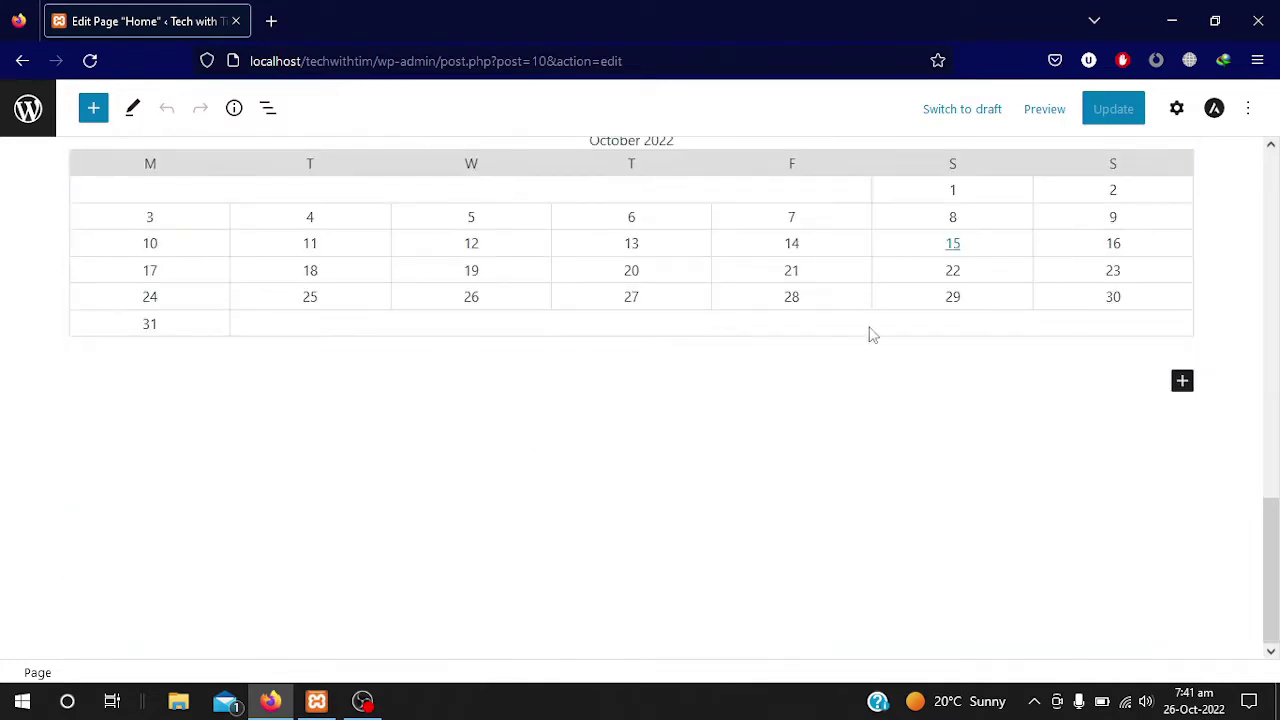
- Insert a Separator block below the October 2022 calendar from the full block library
click(1182, 385)
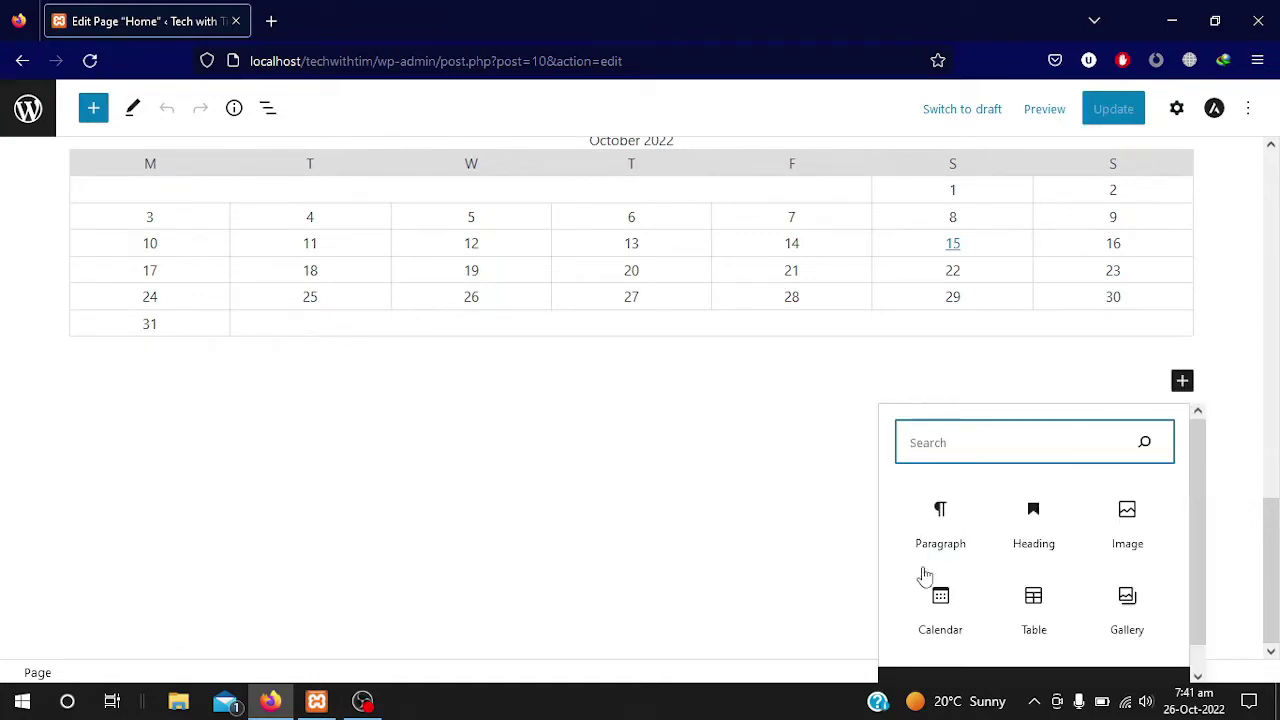
scroll(1006, 635, down, 1)
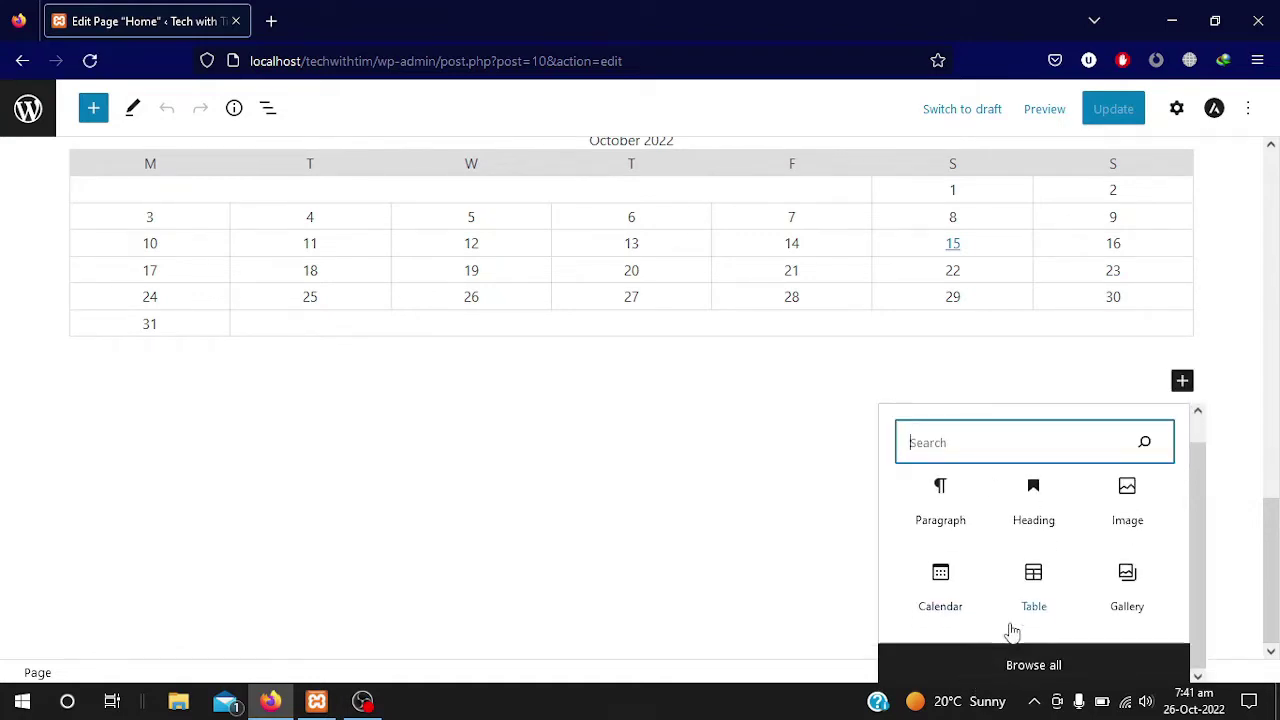
click(1031, 672)
click(1031, 665)
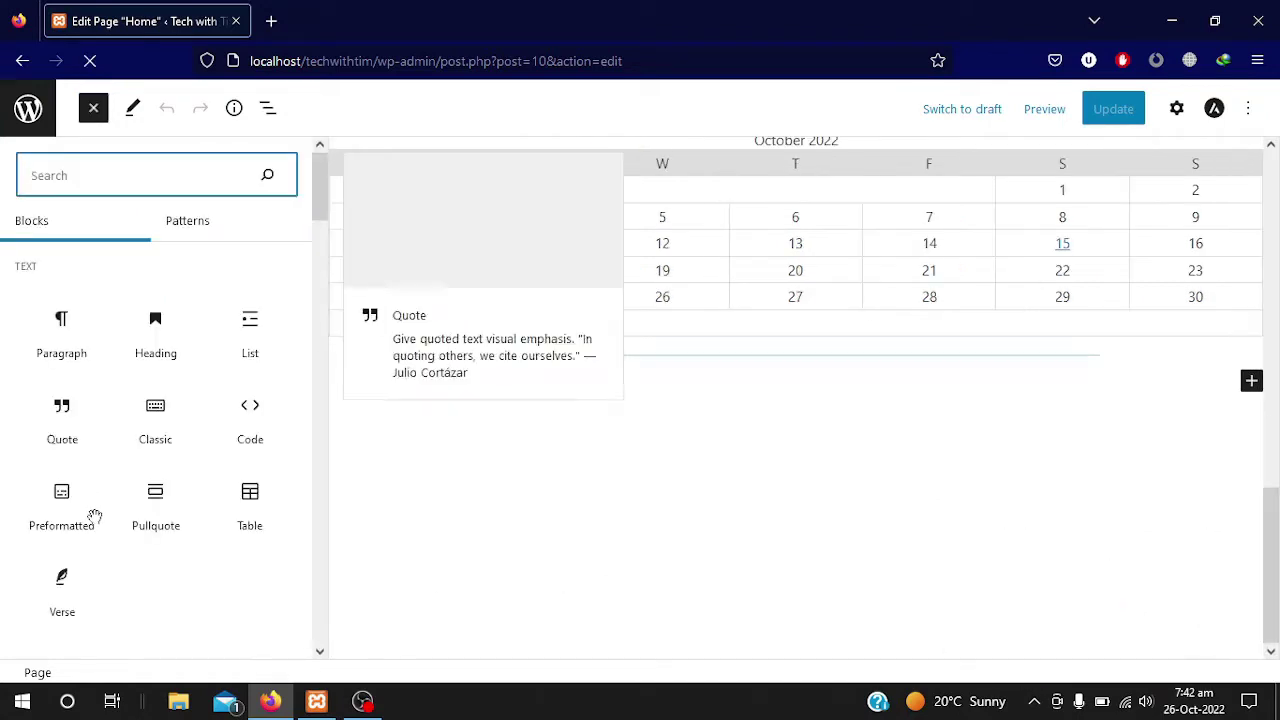
scroll(108, 533, down, 1)
scroll(108, 533, down, 5)
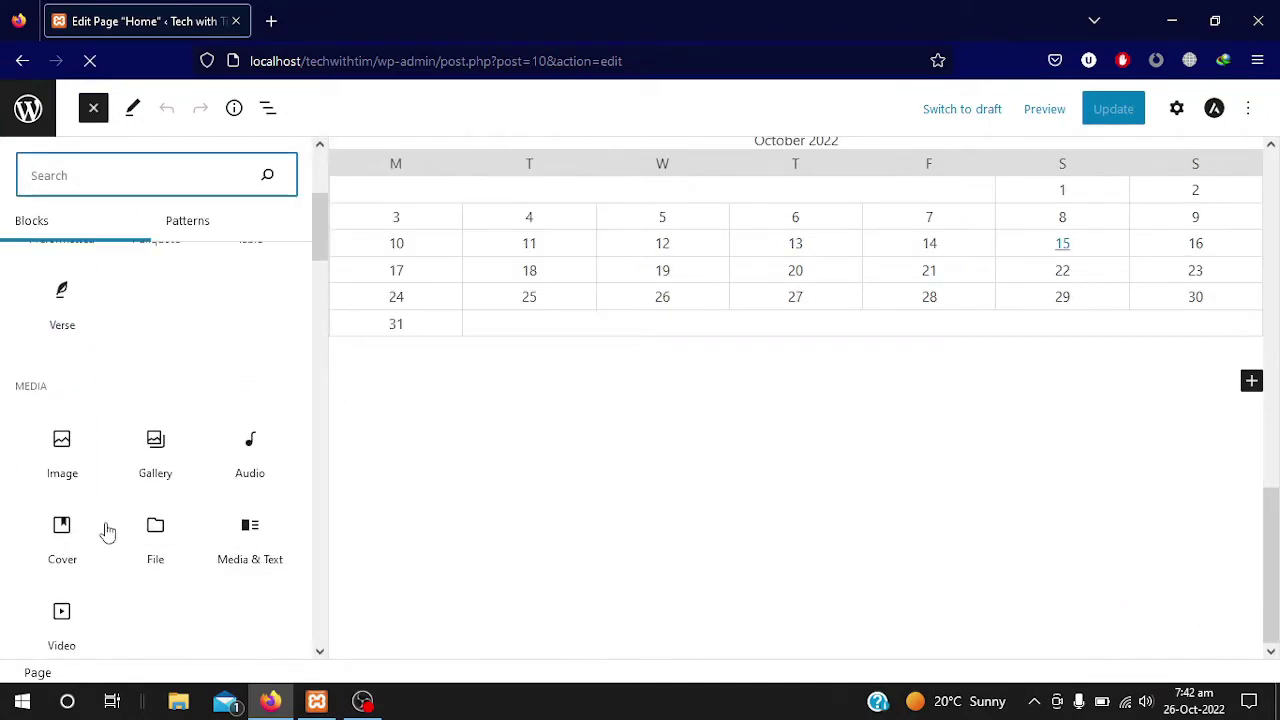
scroll(108, 533, down, 3)
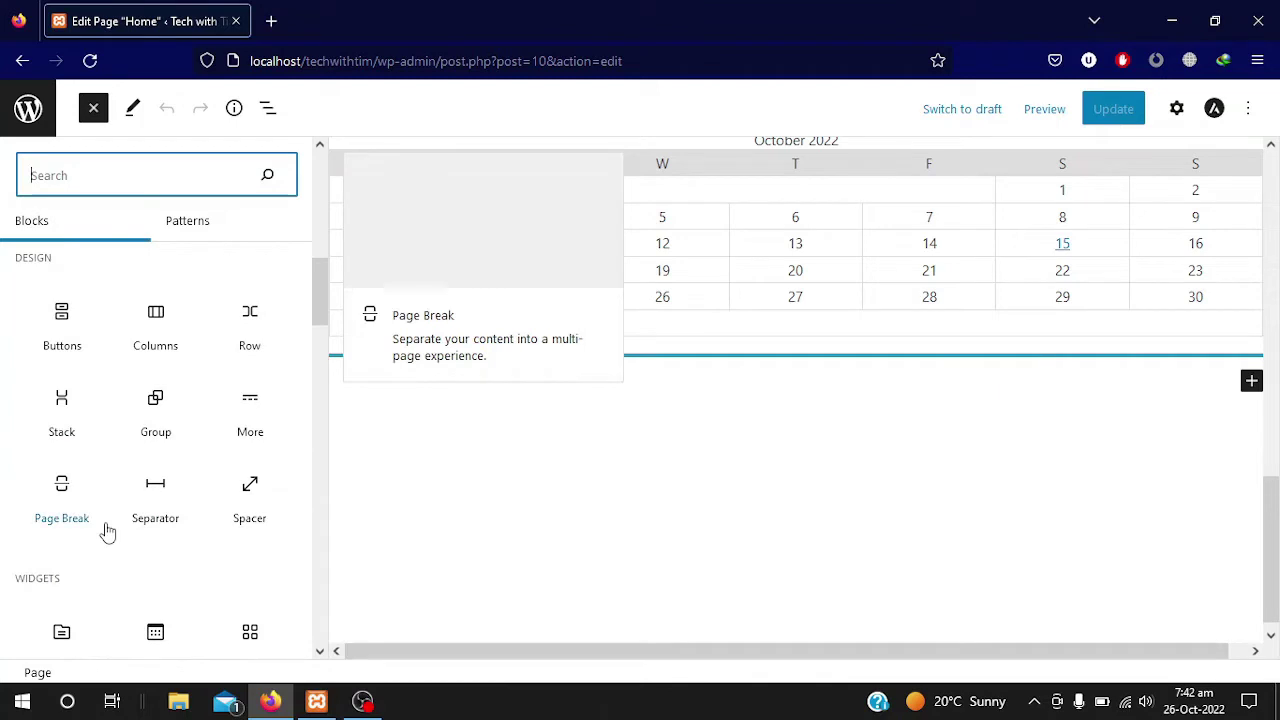
scroll(107, 532, up, 1)
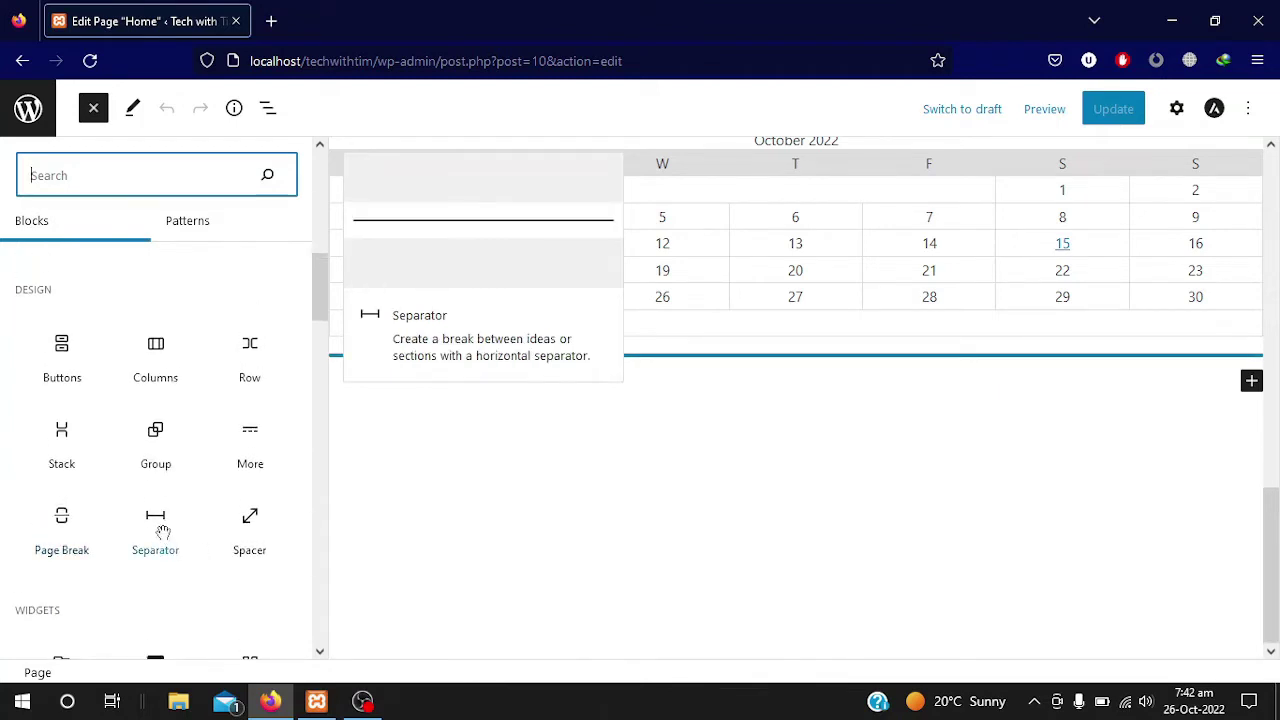
click(155, 516)
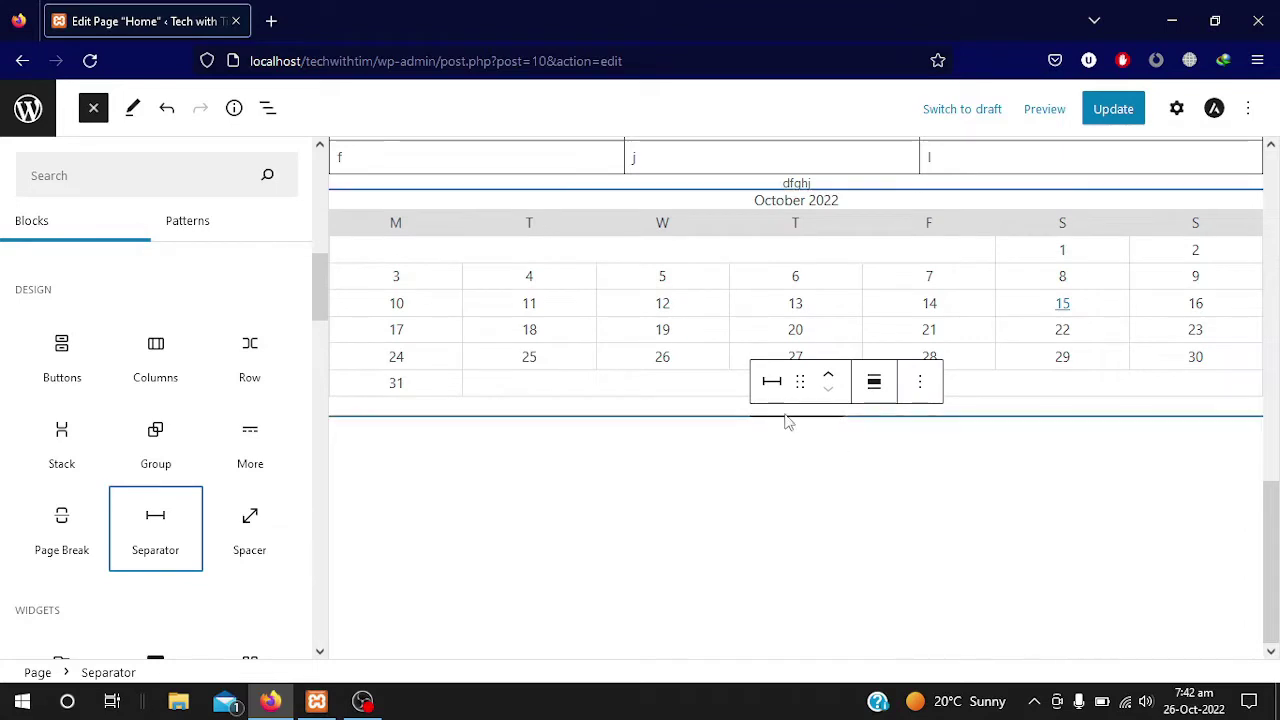
click(872, 395)
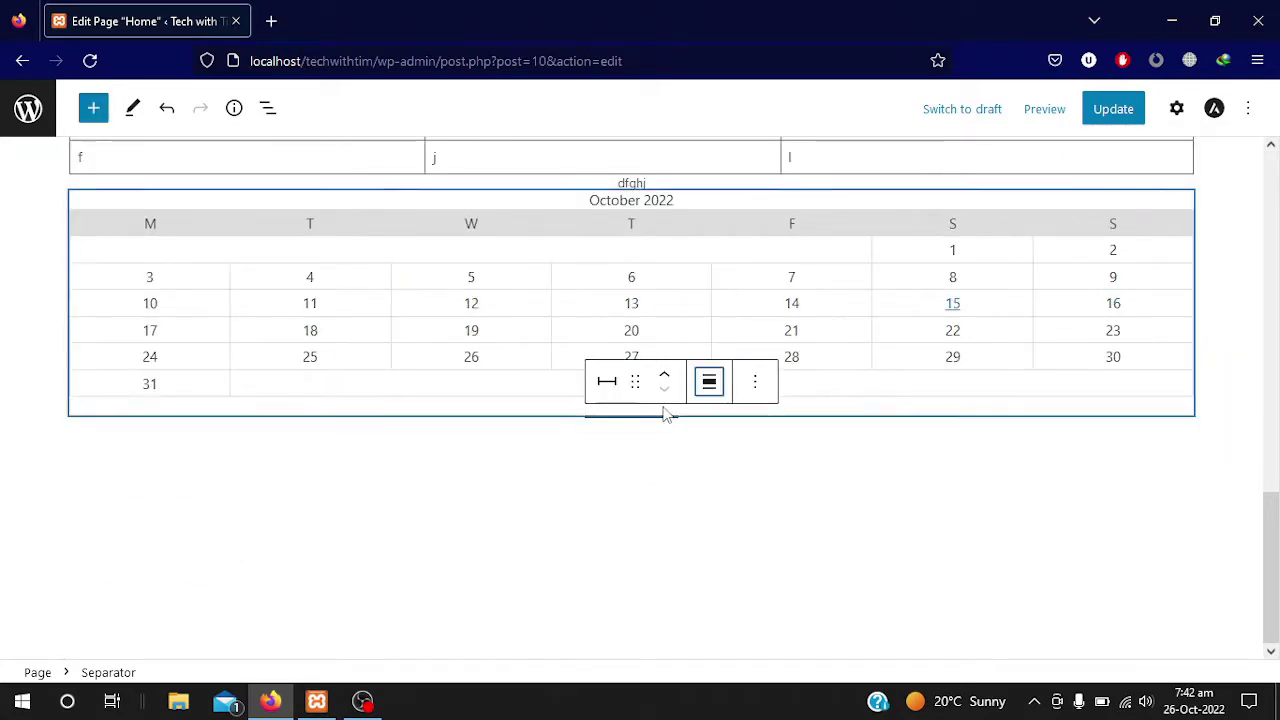
- Set the separator's alignment to Align center and deselect it
click(711, 388)
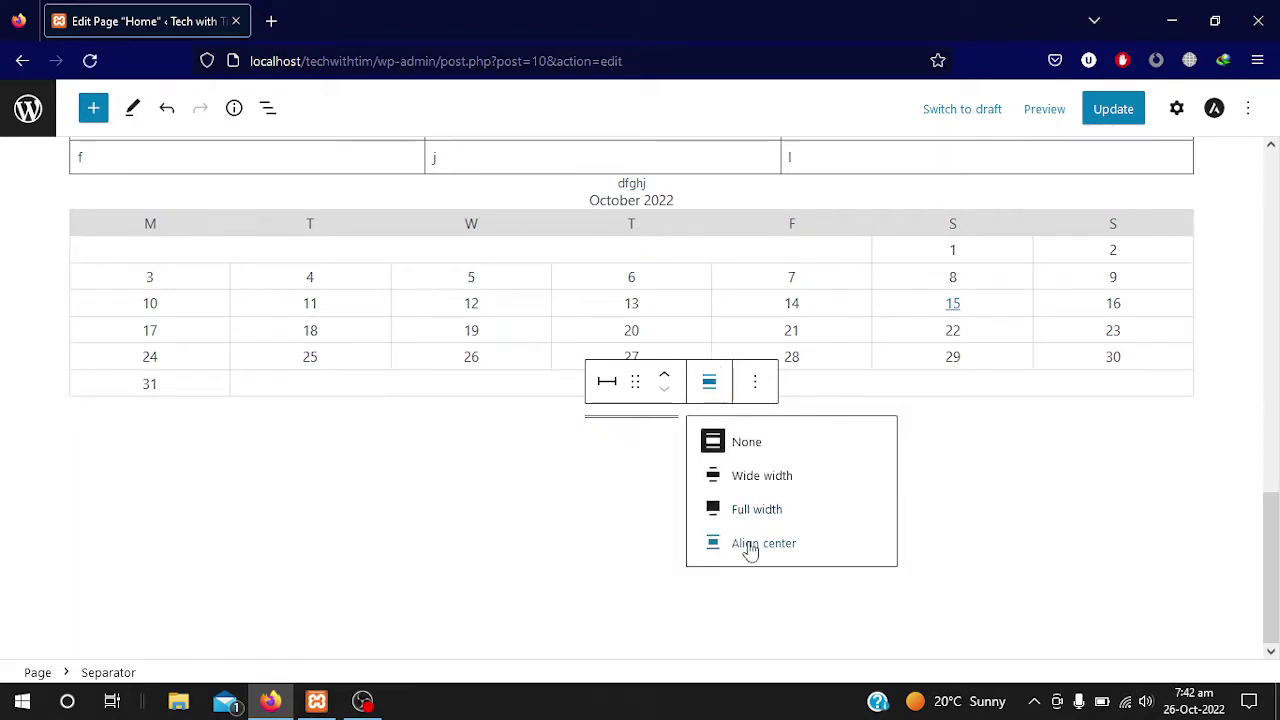
click(754, 484)
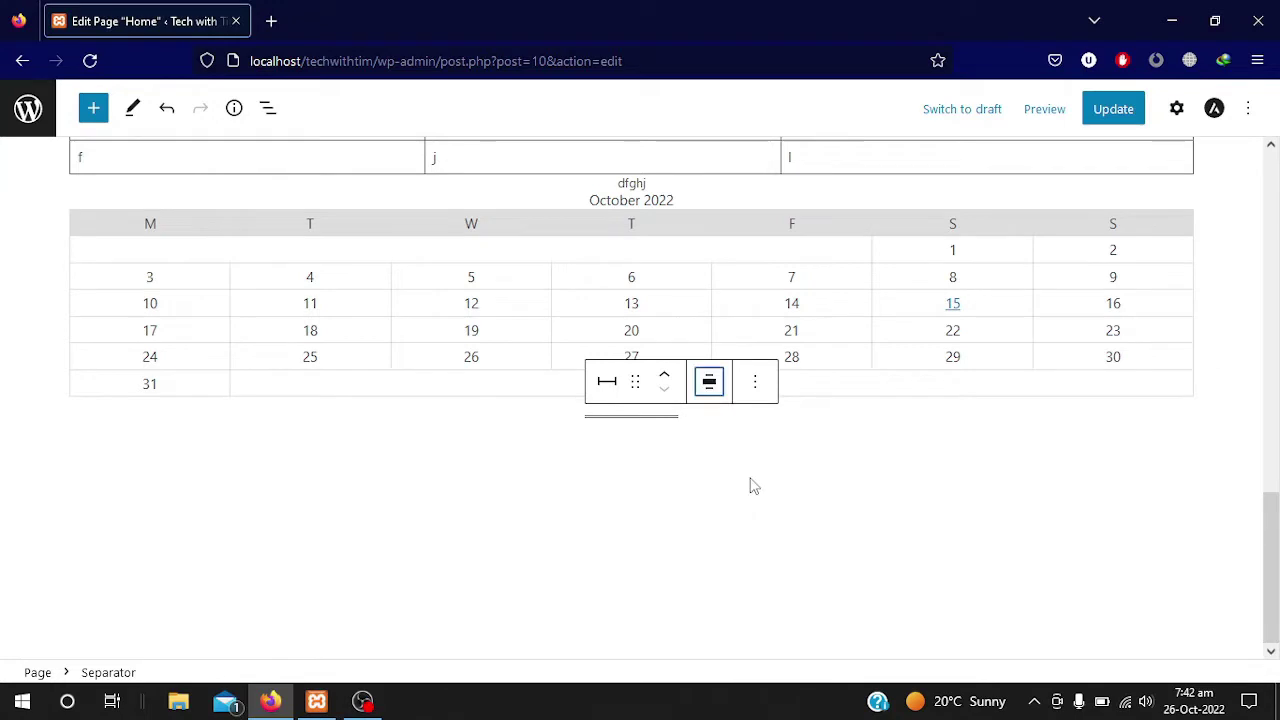
click(754, 486)
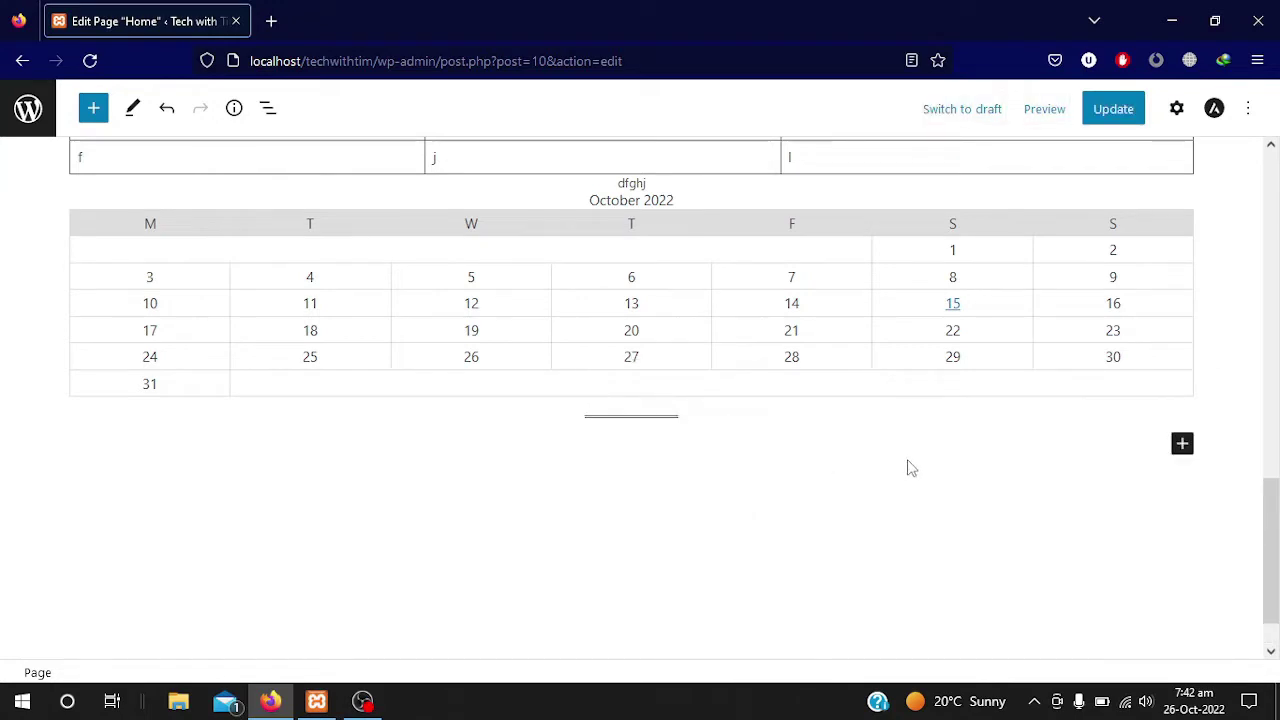
- Place a Gallery block below the separator
click(1182, 445)
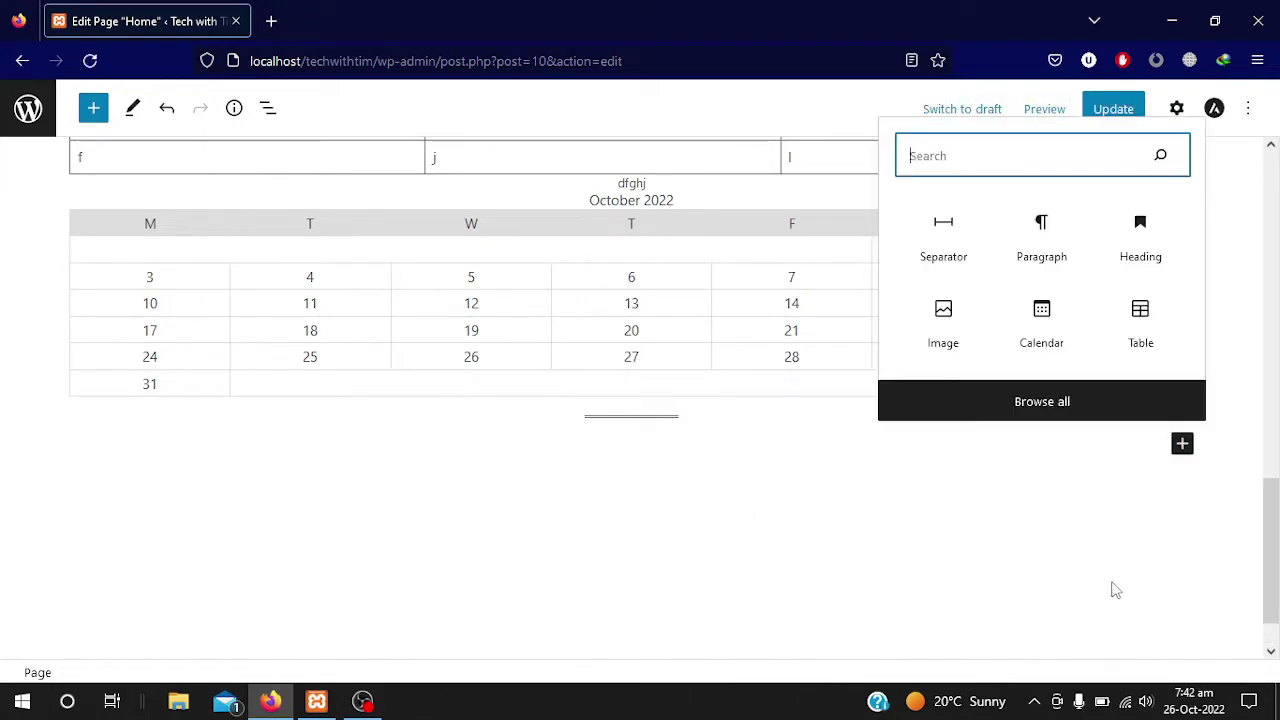
click(1074, 412)
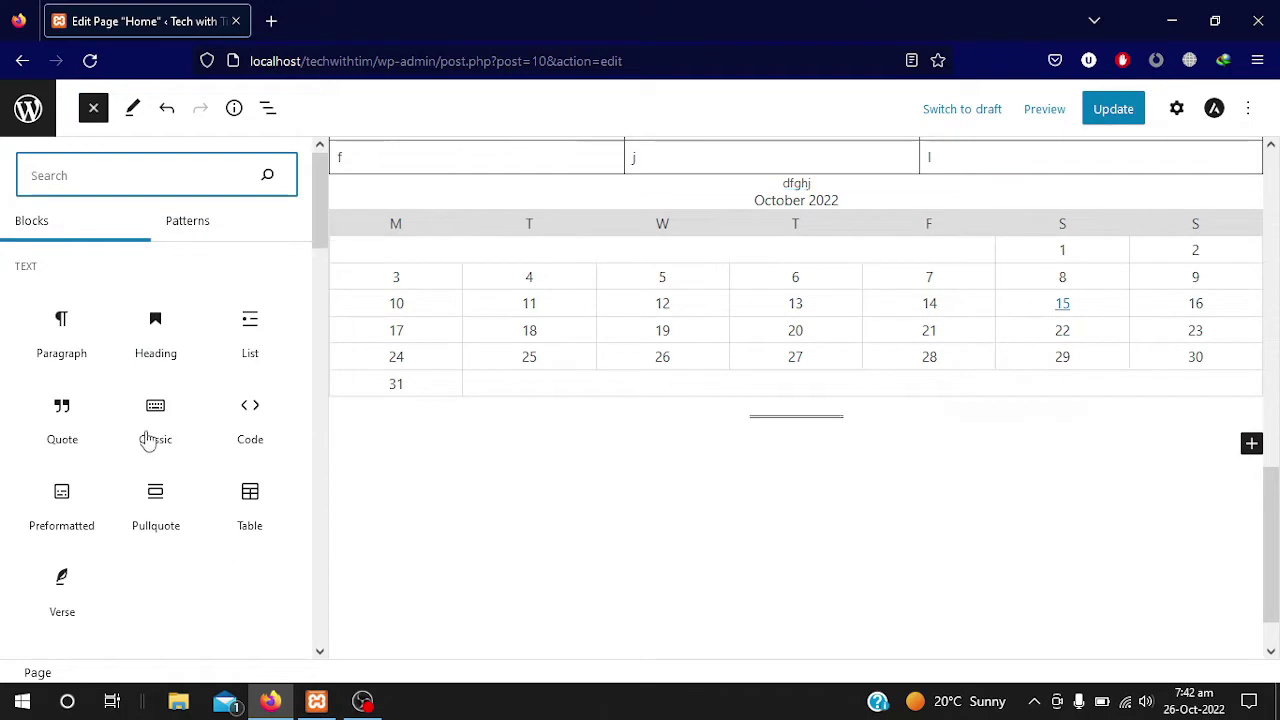
scroll(147, 440, down, 5)
scroll(147, 446, up, 3)
mouse_move(149, 449)
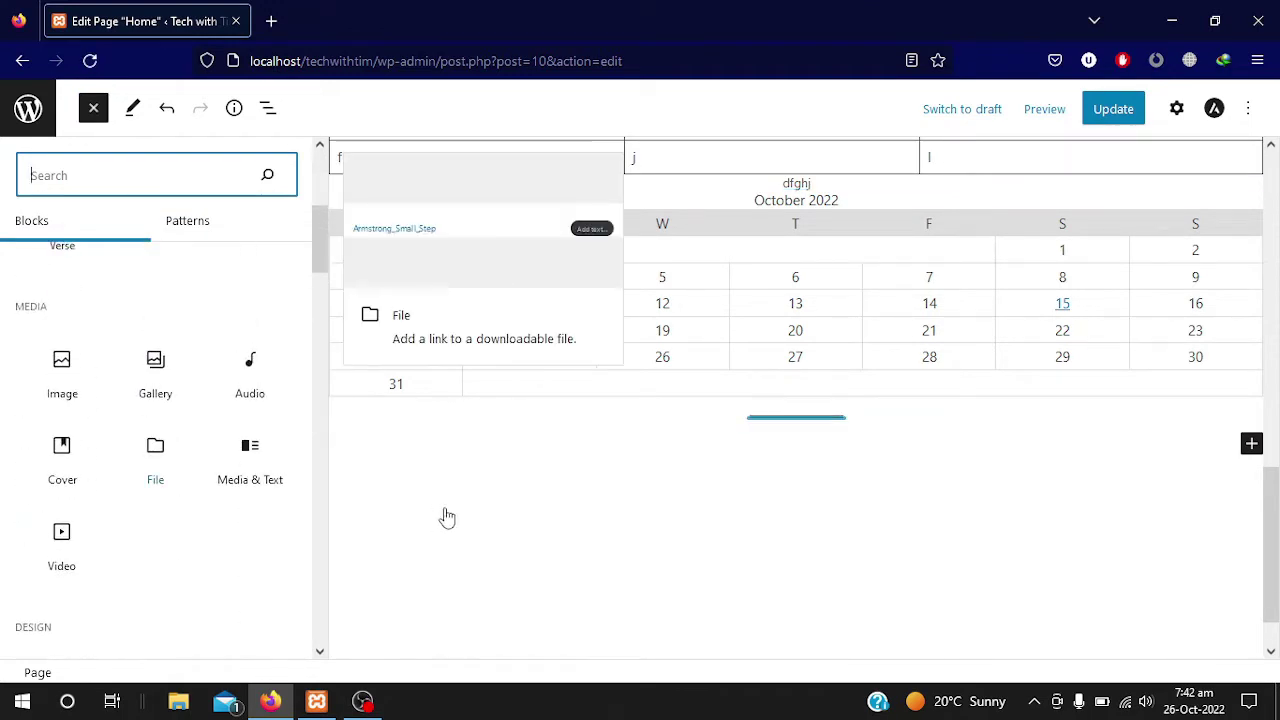
drag(438, 517, 772, 400)
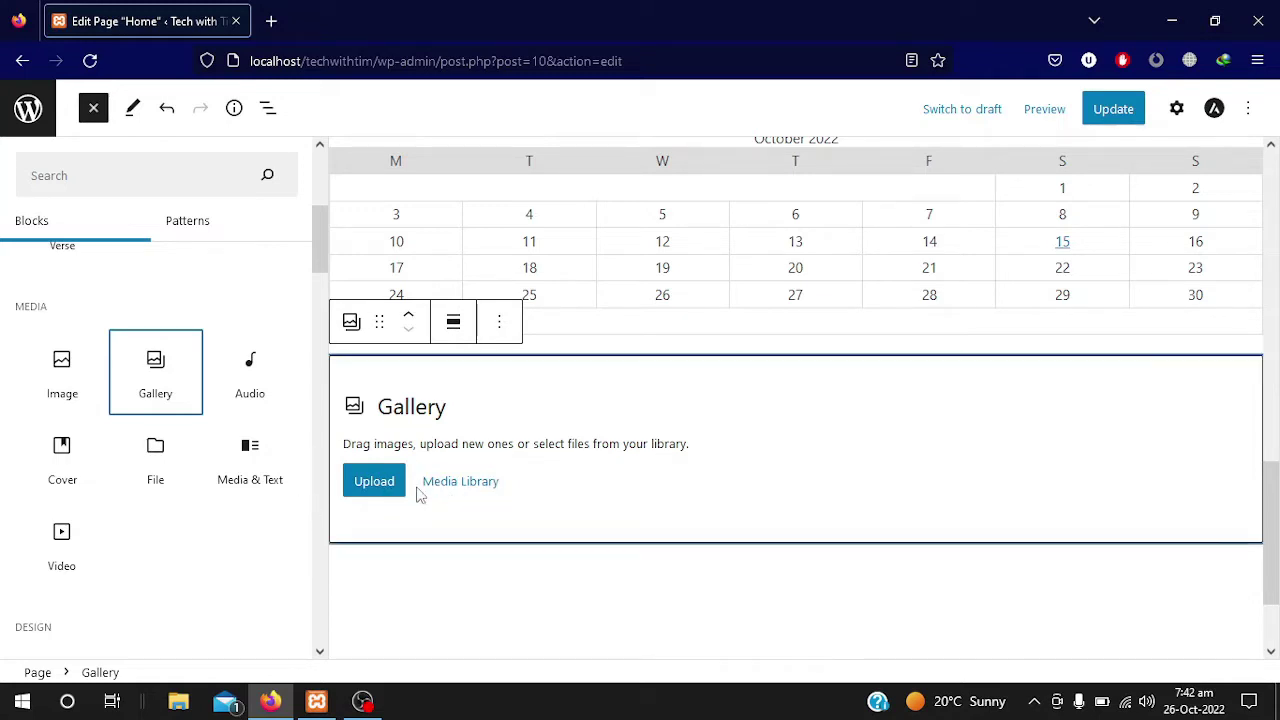
- Upload the Logo black, Logo white and Tech with Tim Banner images into the gallery
click(381, 490)
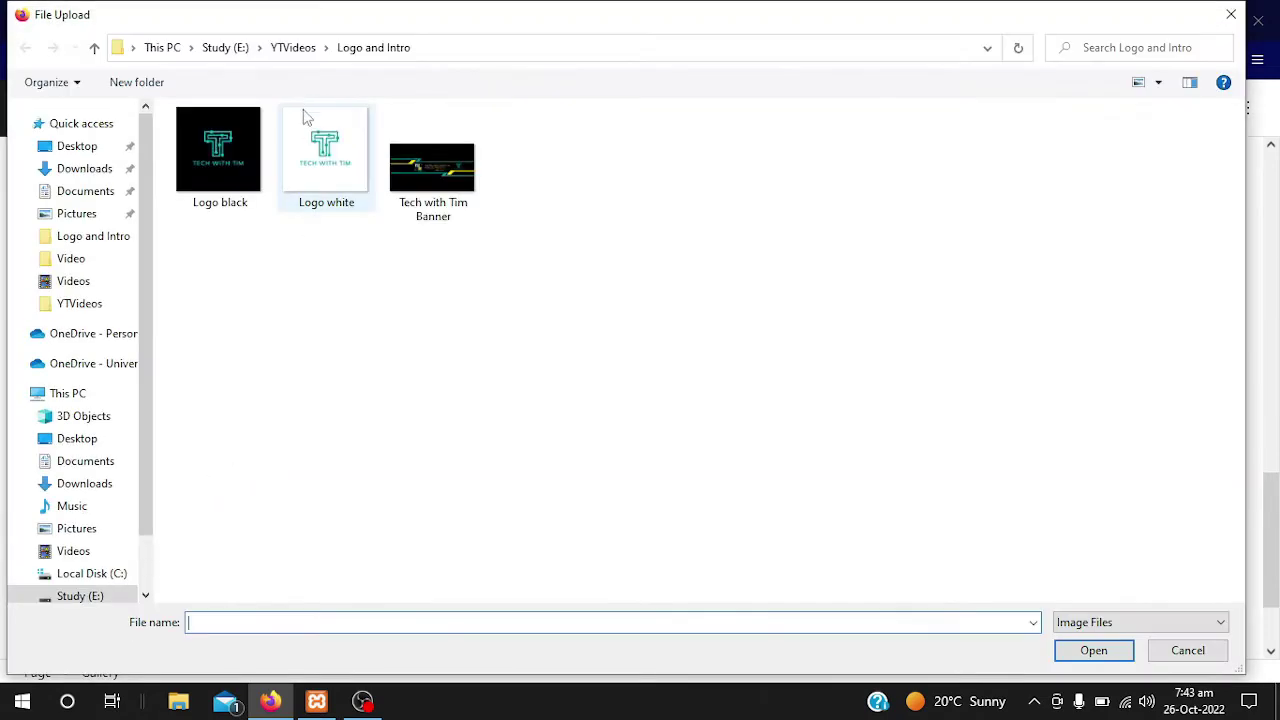
drag(226, 261, 463, 177)
click(1096, 650)
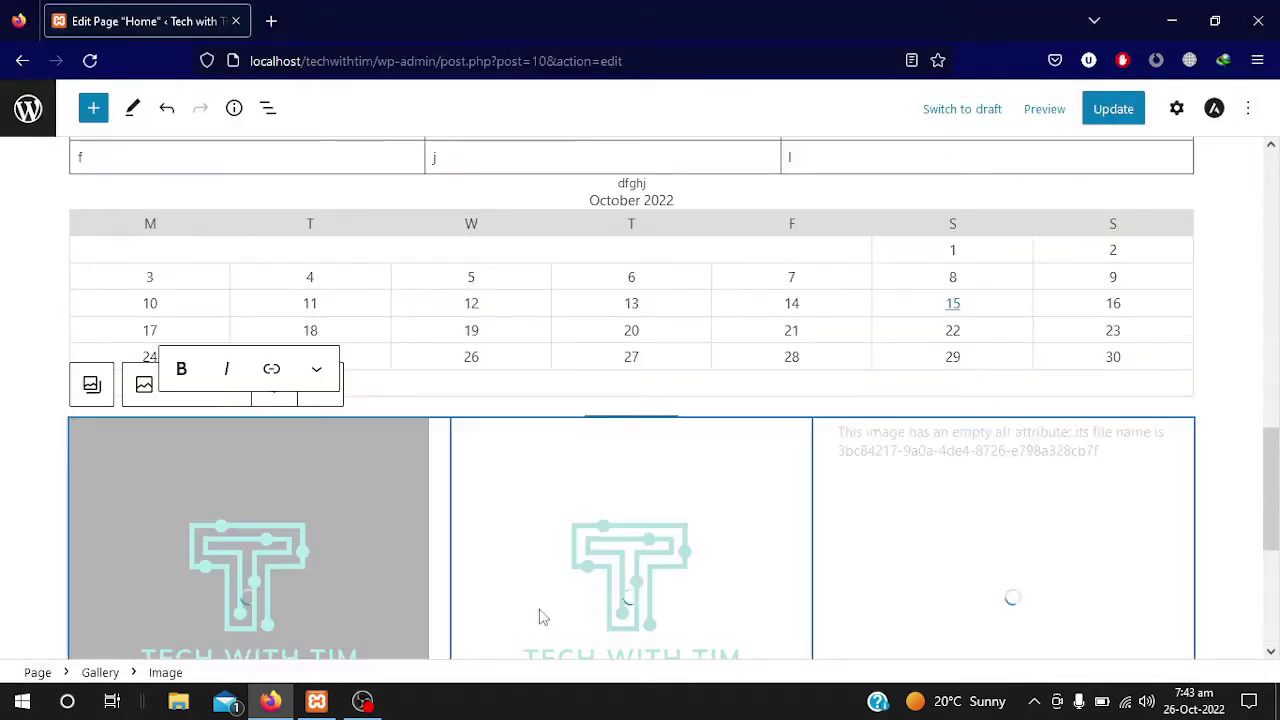
- Deselect the gallery image, review the three finished images, and start a new block below the gallery
scroll(576, 580, down, 2)
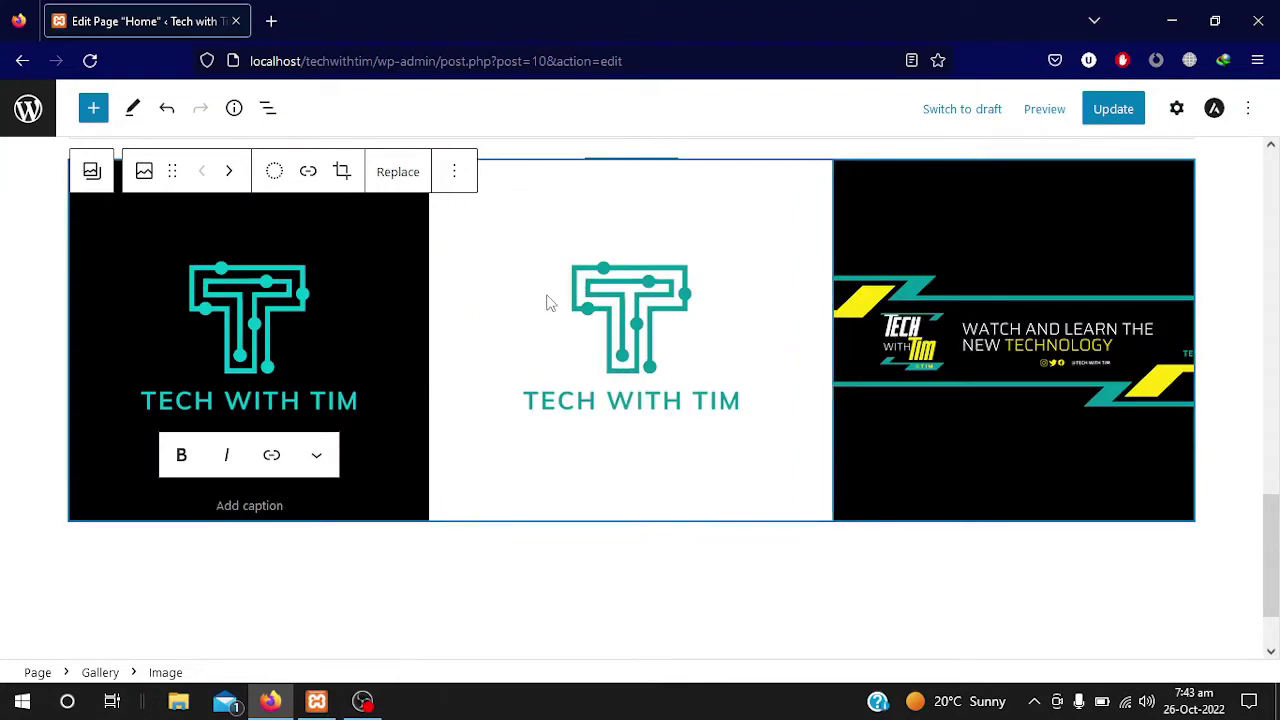
key(Escape)
scroll(546, 380, up, 15)
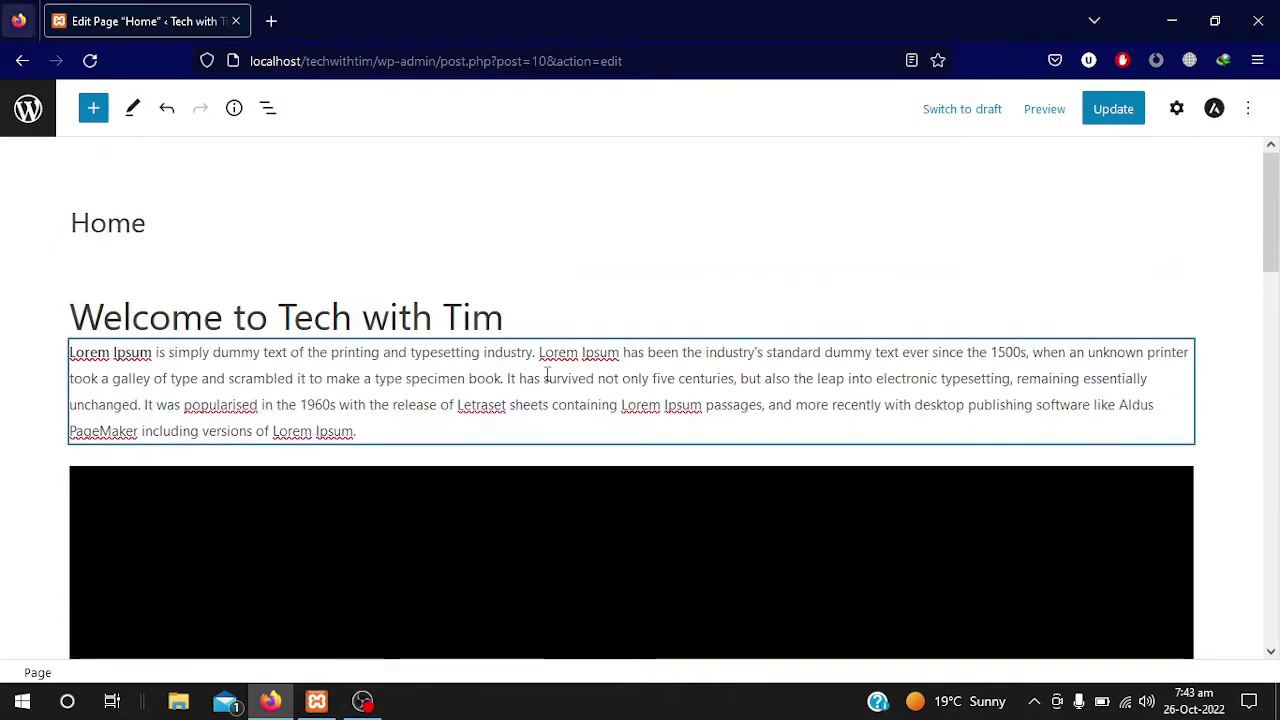
scroll(546, 380, down, 6)
scroll(546, 378, down, 8)
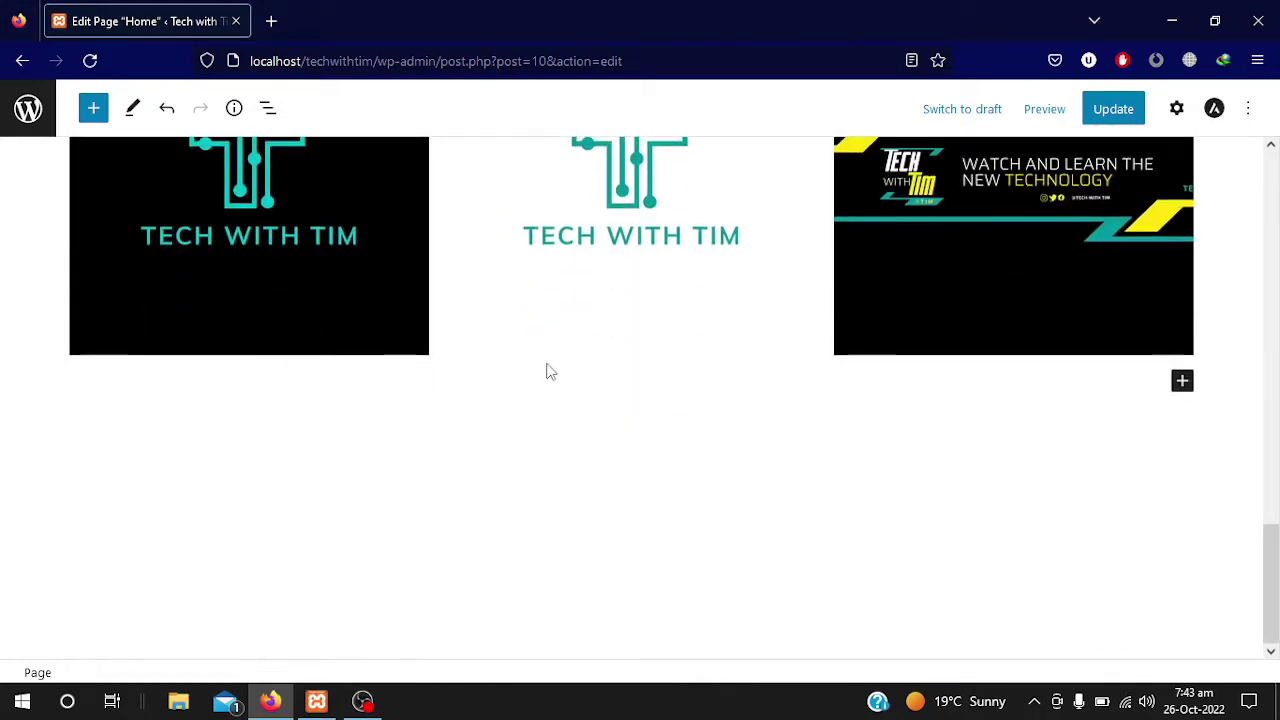
scroll(546, 372, up, 7)
scroll(548, 372, up, 3)
scroll(548, 372, up, 3)
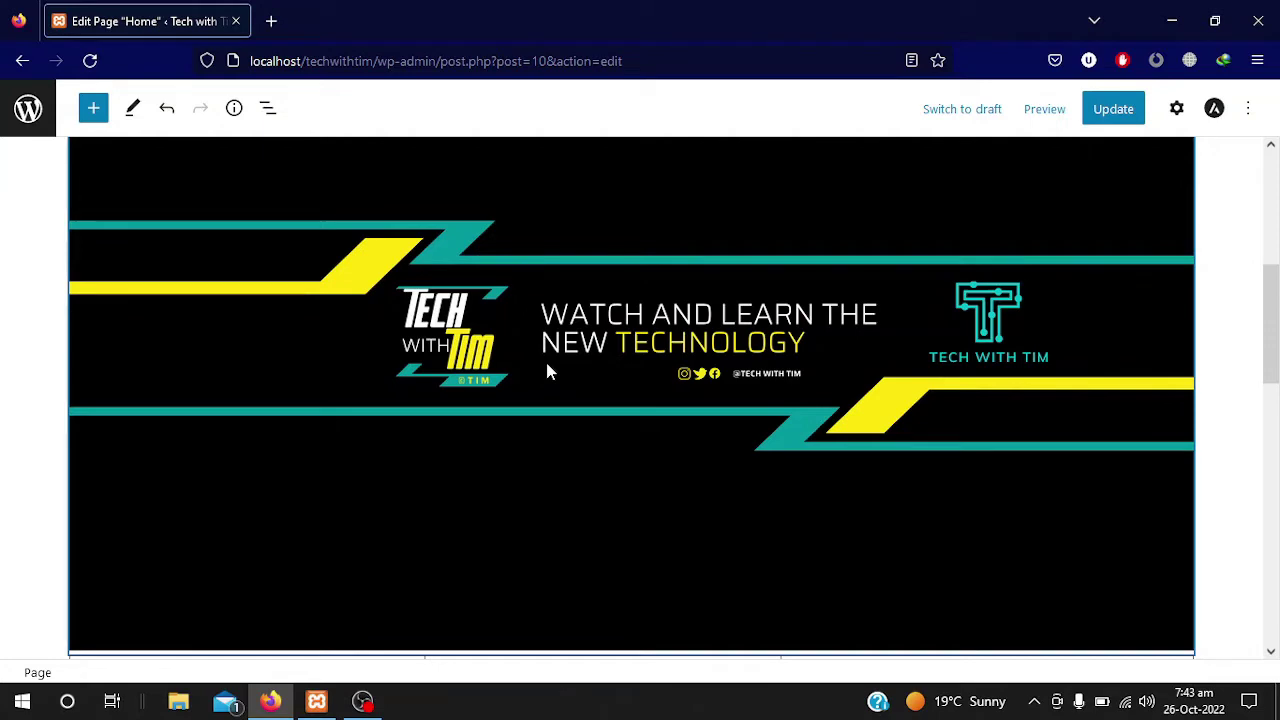
scroll(548, 372, up, 3)
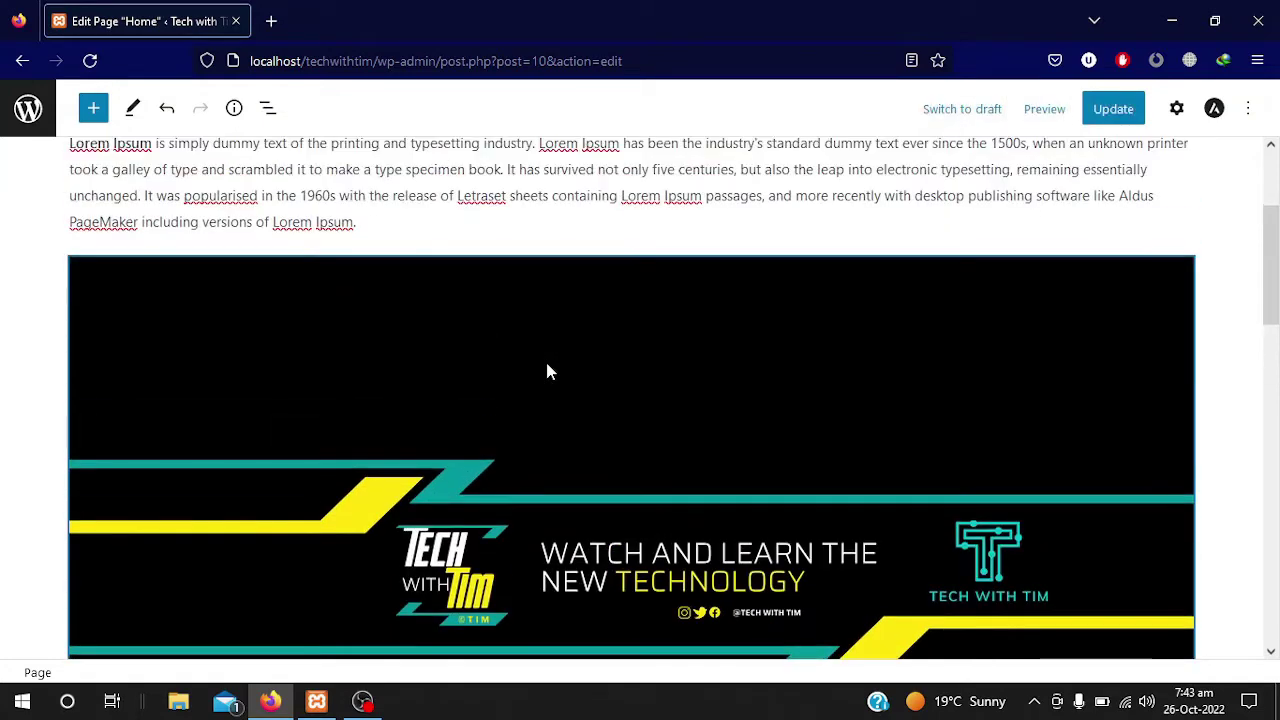
scroll(548, 372, down, 7)
scroll(548, 372, down, 8)
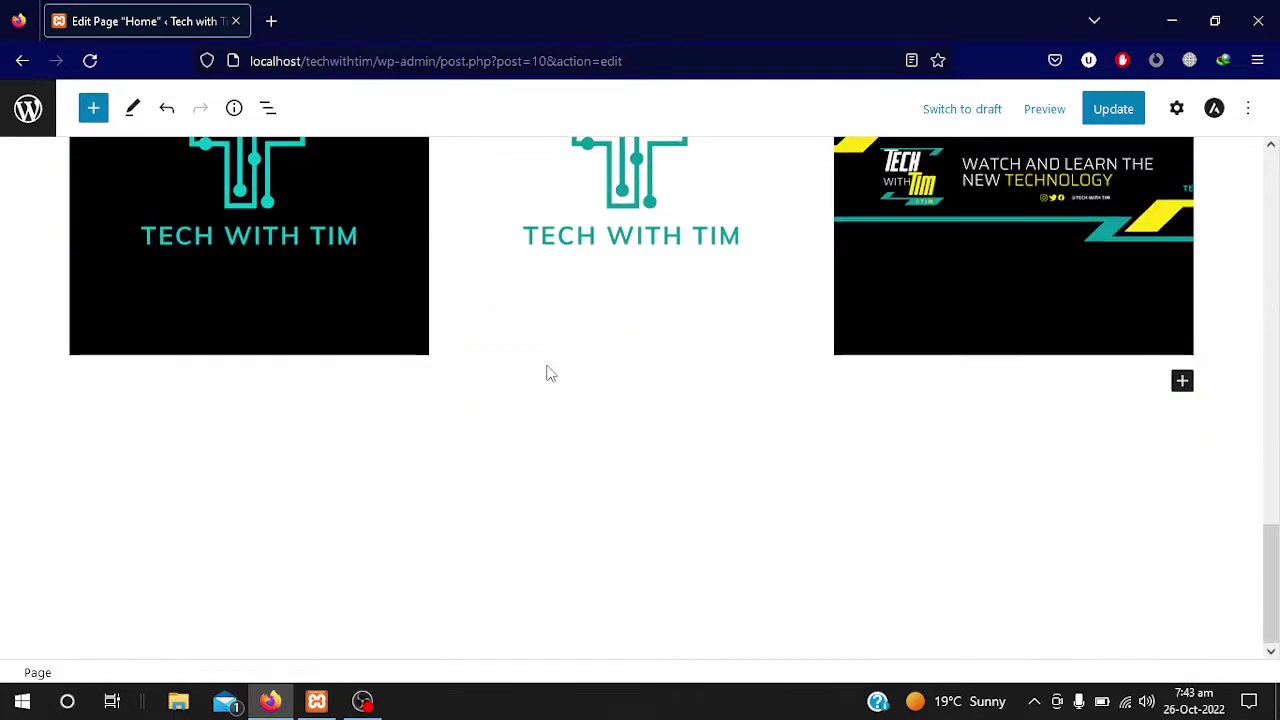
click(1181, 386)
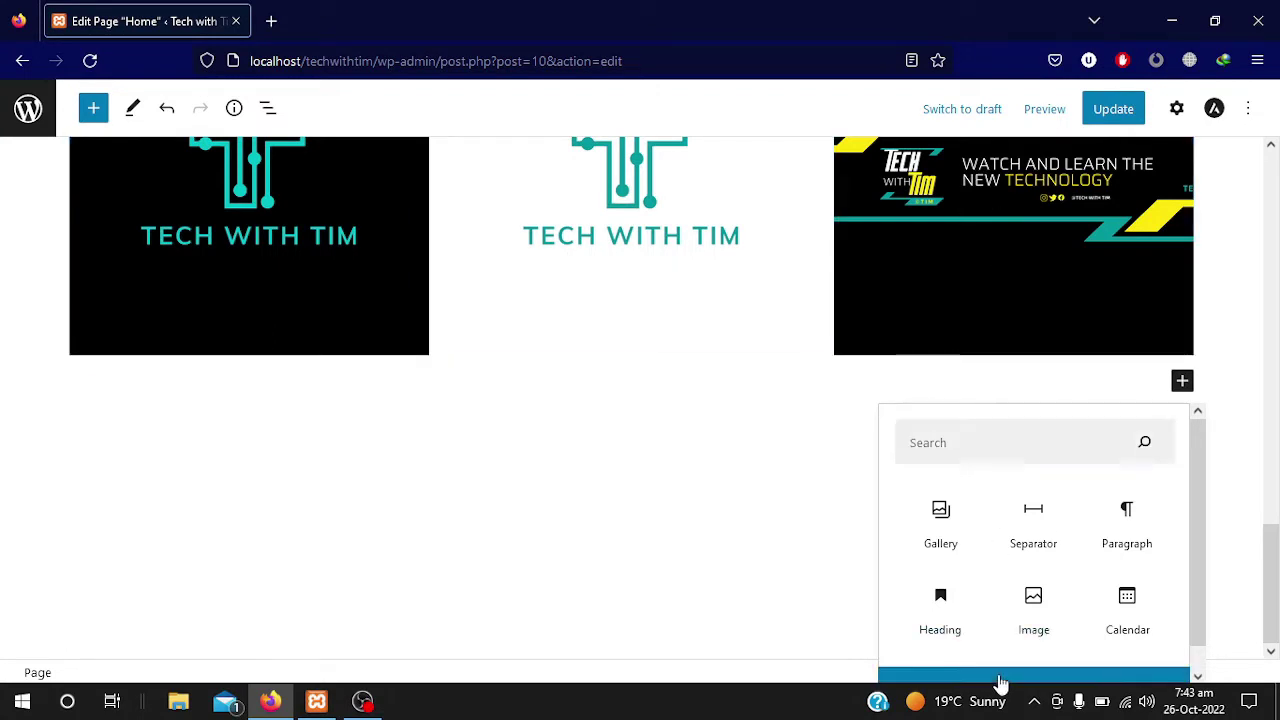
- Insert a Video block below the gallery from the full block library
click(1000, 678)
scroll(70, 485, down, 9)
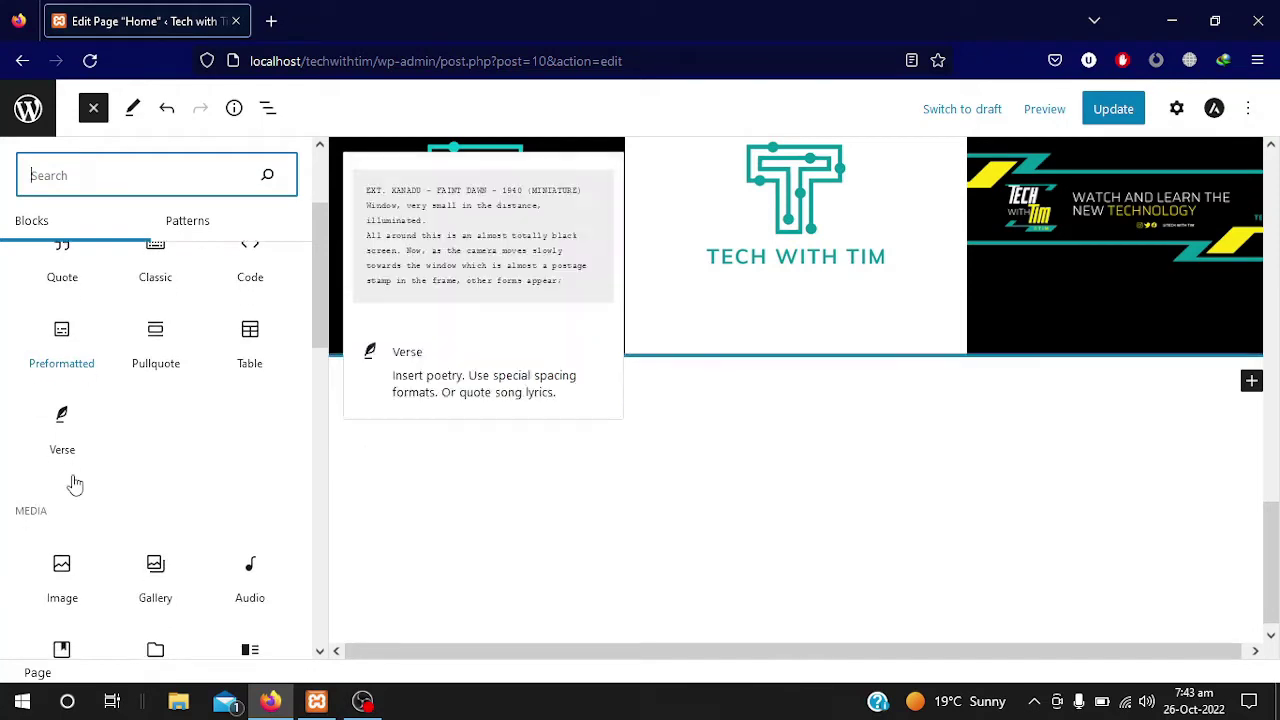
scroll(74, 477, down, 1)
scroll(74, 480, up, 1)
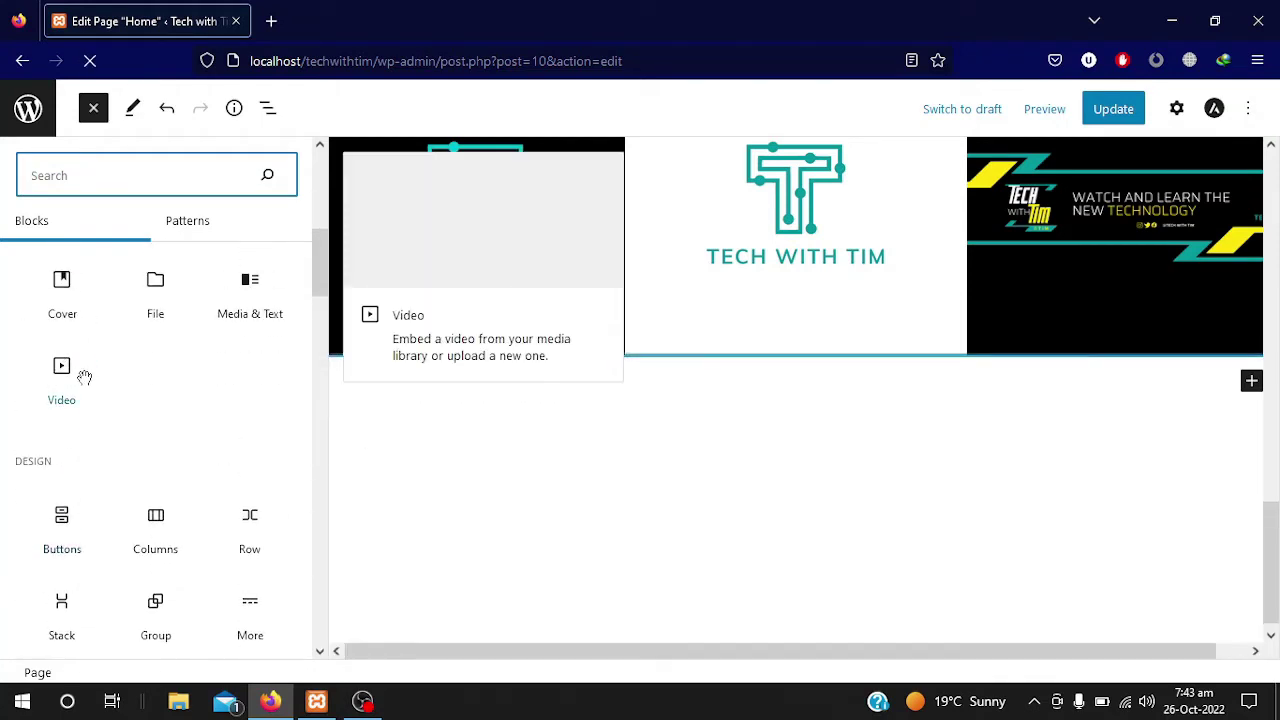
scroll(84, 375, up, 2)
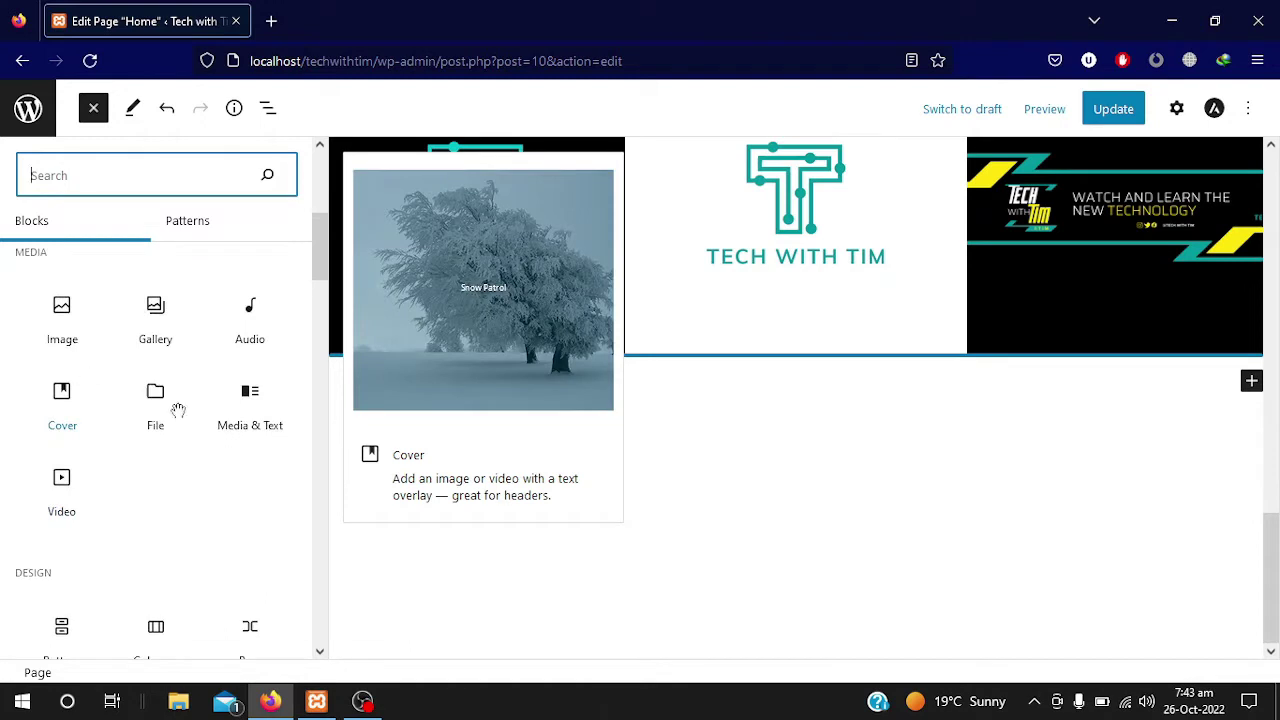
click(61, 490)
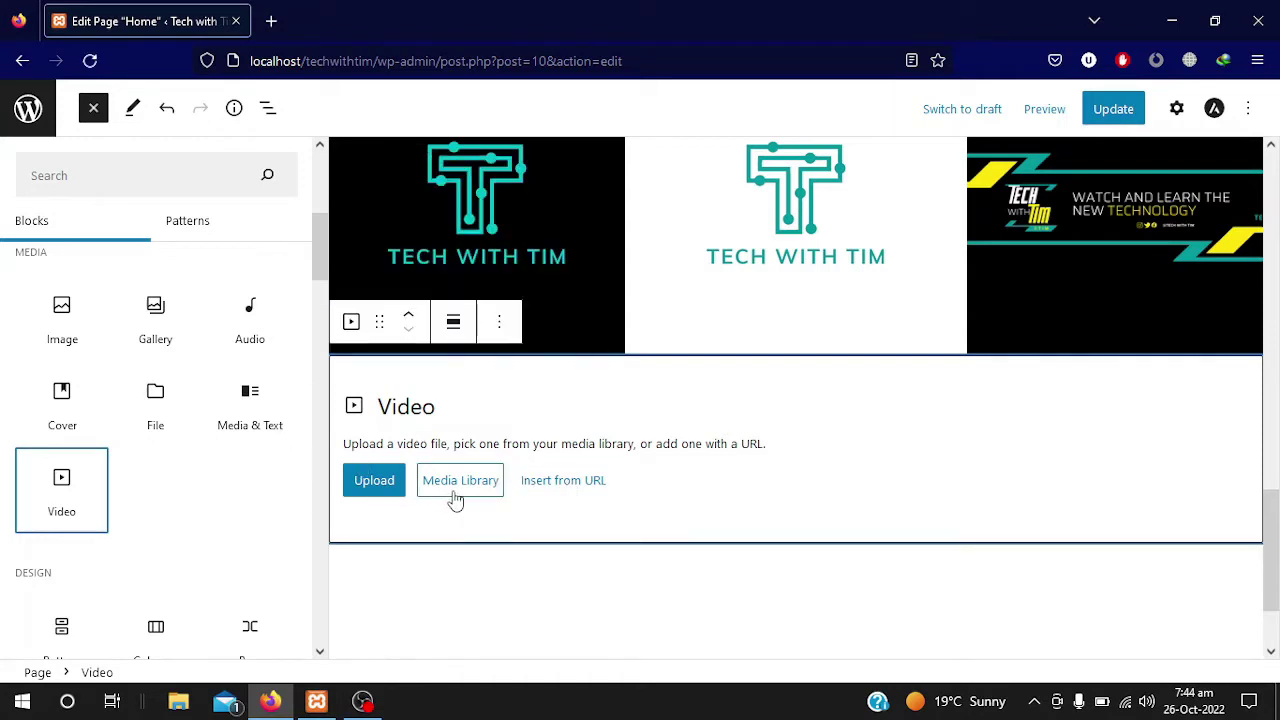
- Upload the 'audio intro' clip into the Video block
click(373, 488)
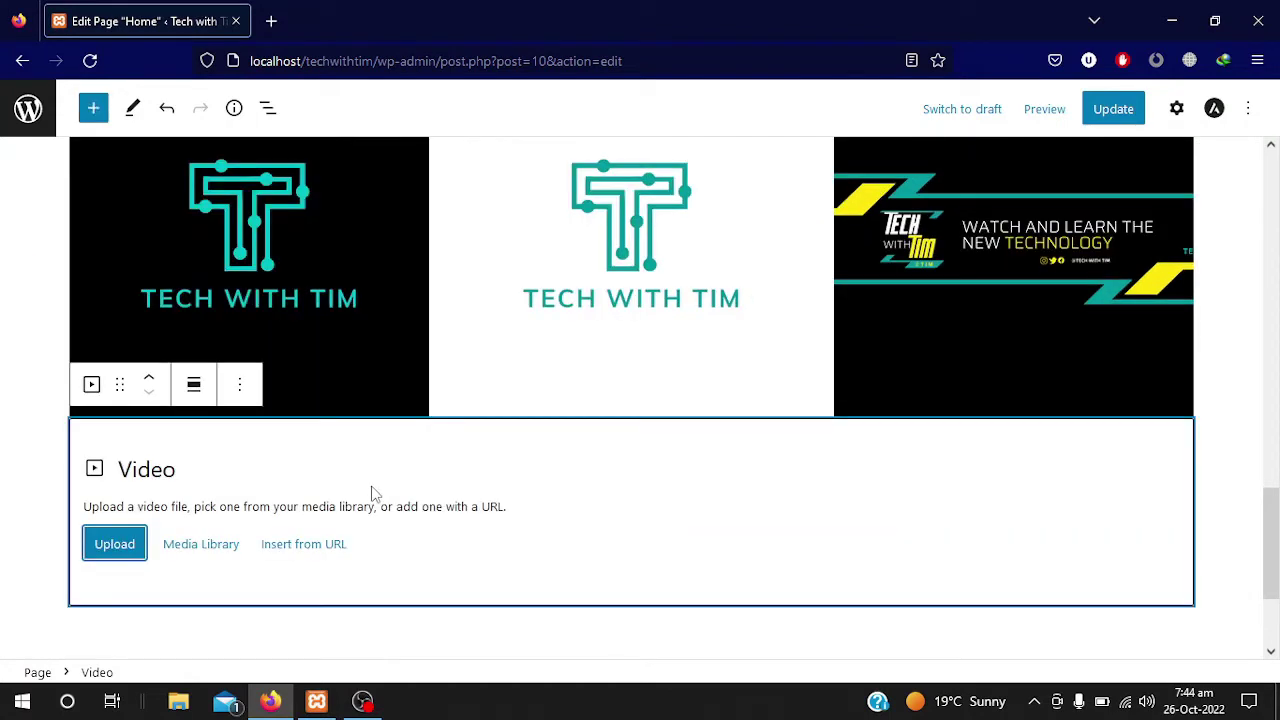
click(114, 546)
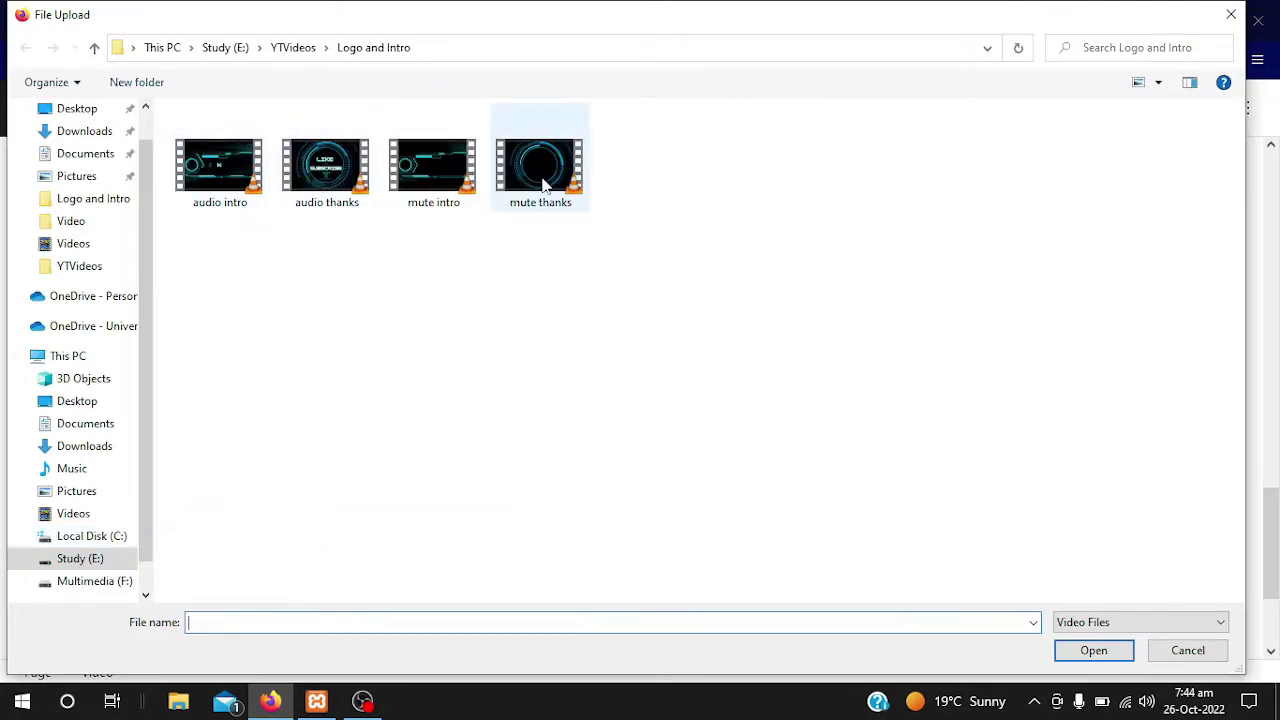
click(229, 192)
click(1108, 650)
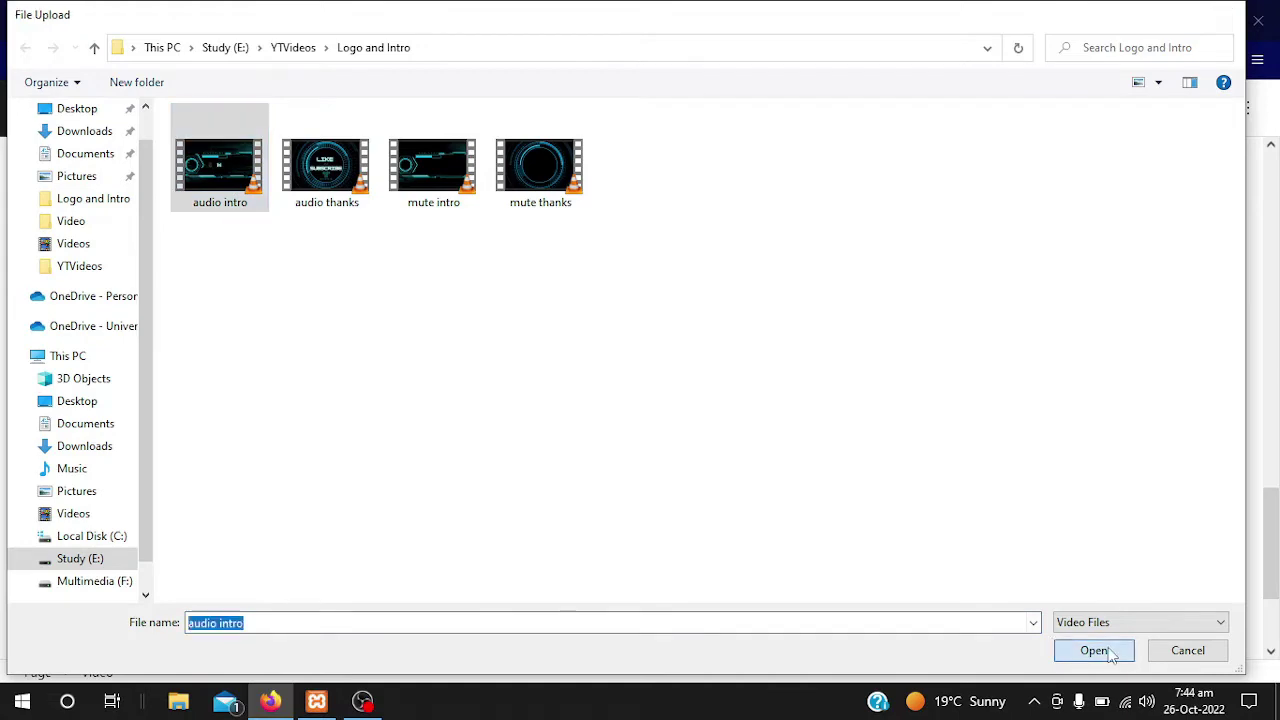
- Lower the video's volume slider
scroll(623, 585, down, 3)
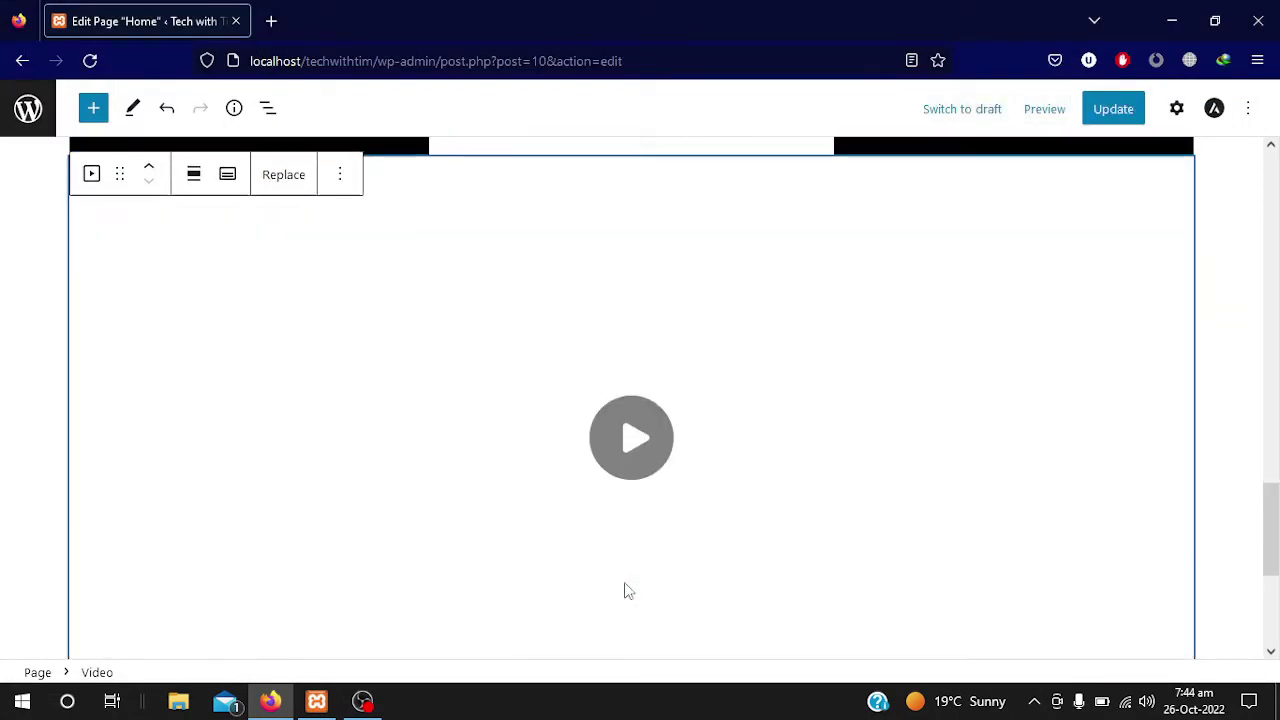
scroll(624, 585, down, 3)
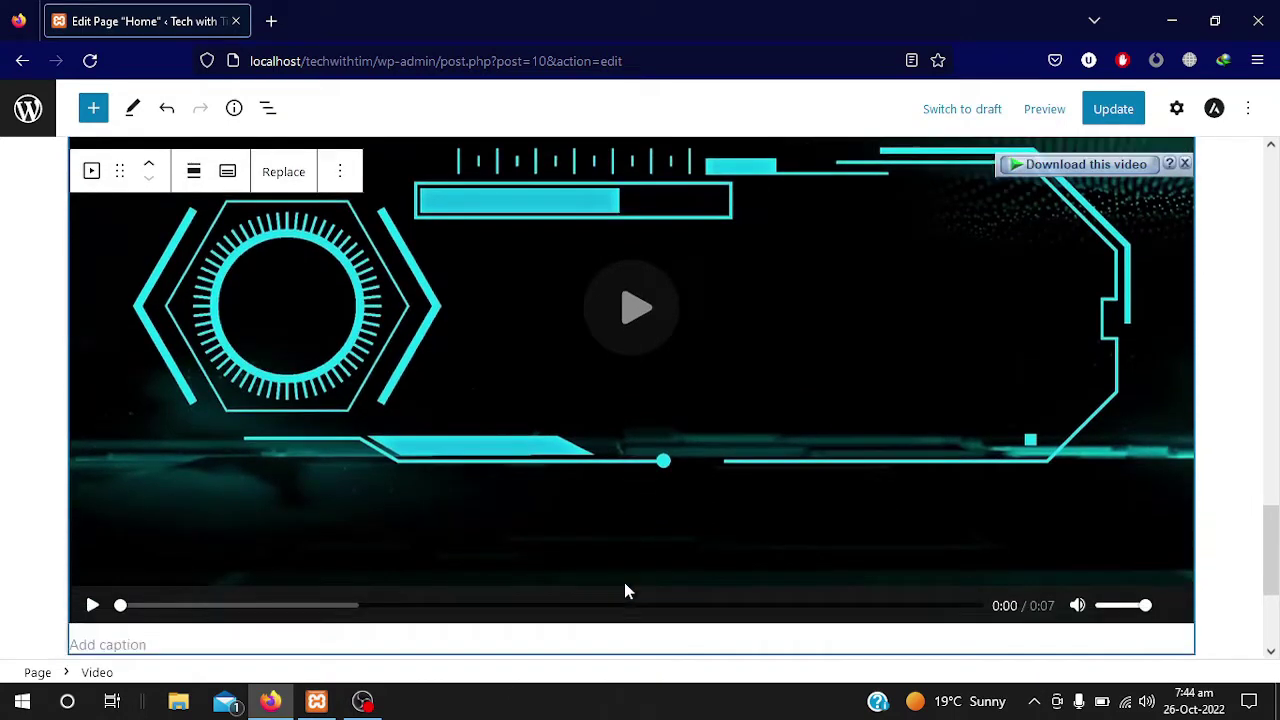
scroll(626, 588, up, 1)
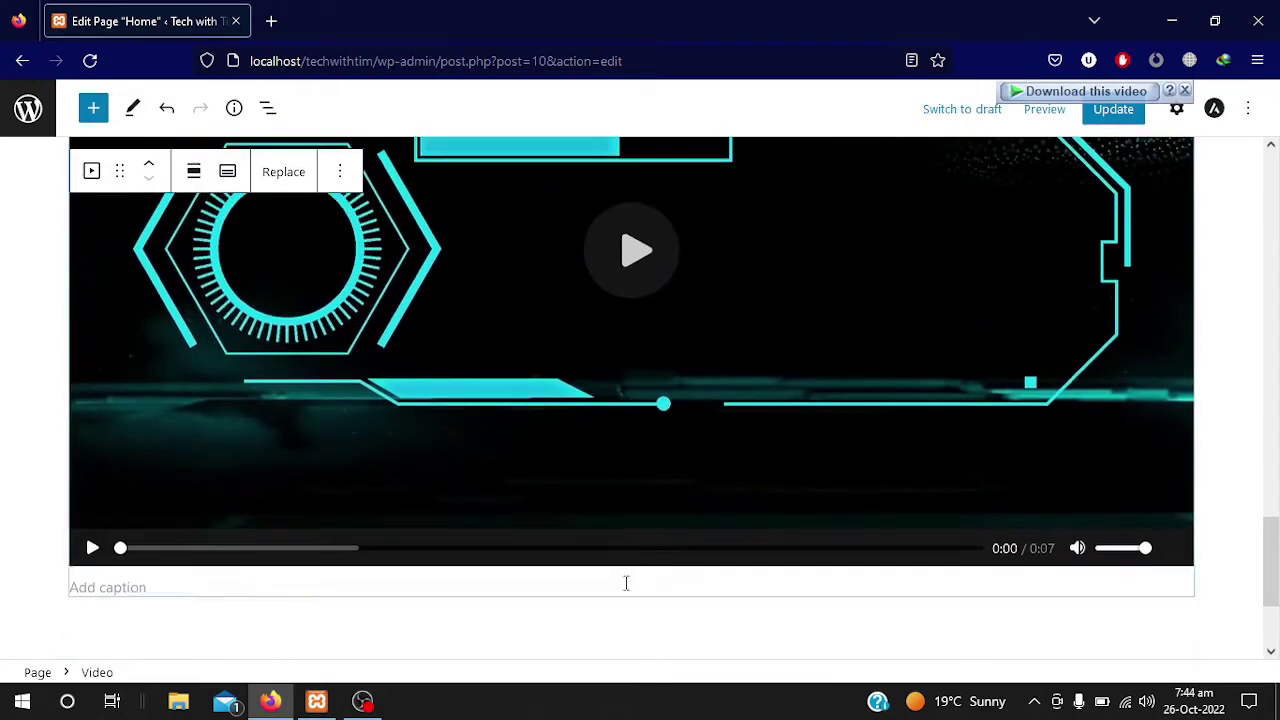
drag(1134, 560, 1111, 560)
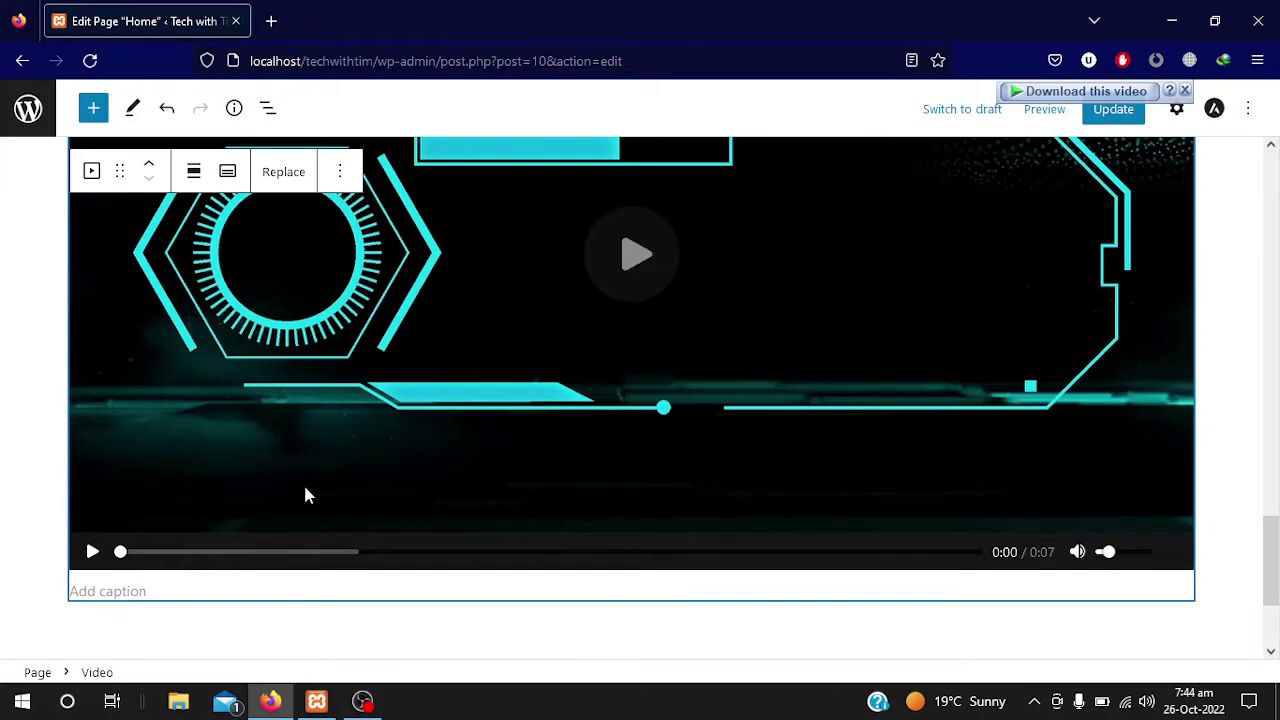
scroll(306, 490, up, 4)
scroll(306, 482, down, 2)
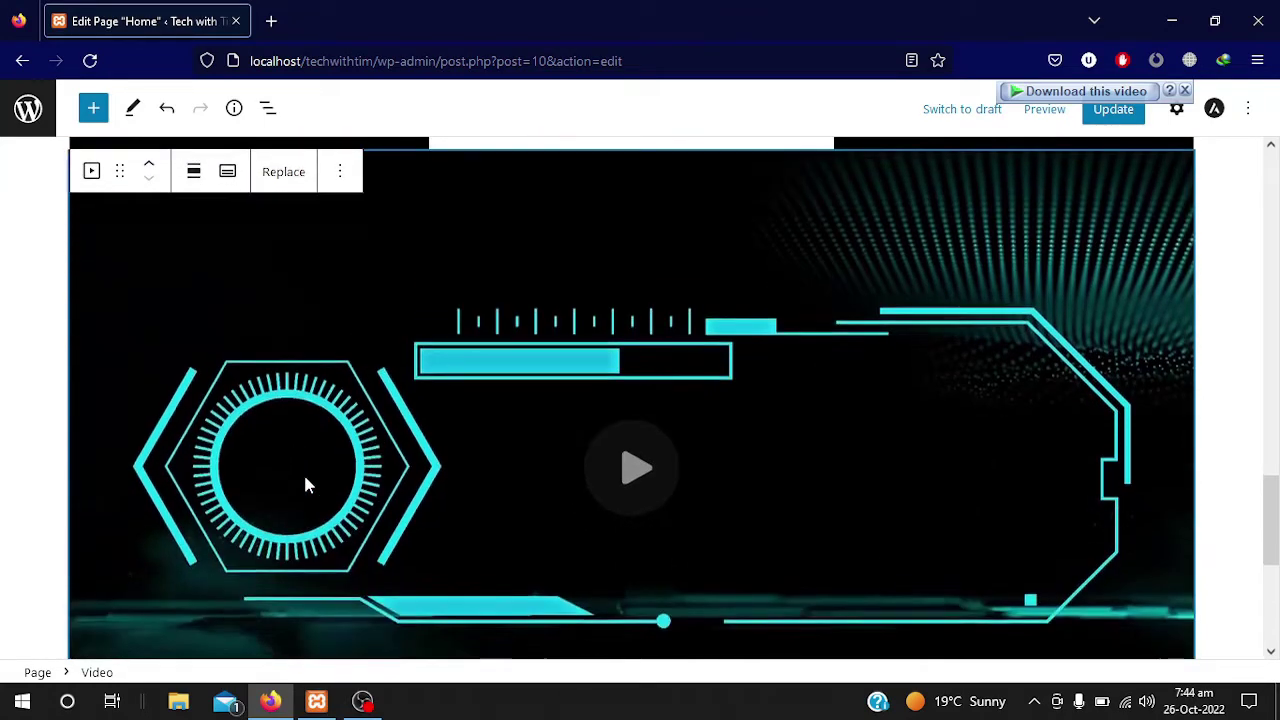
scroll(306, 485, up, 12)
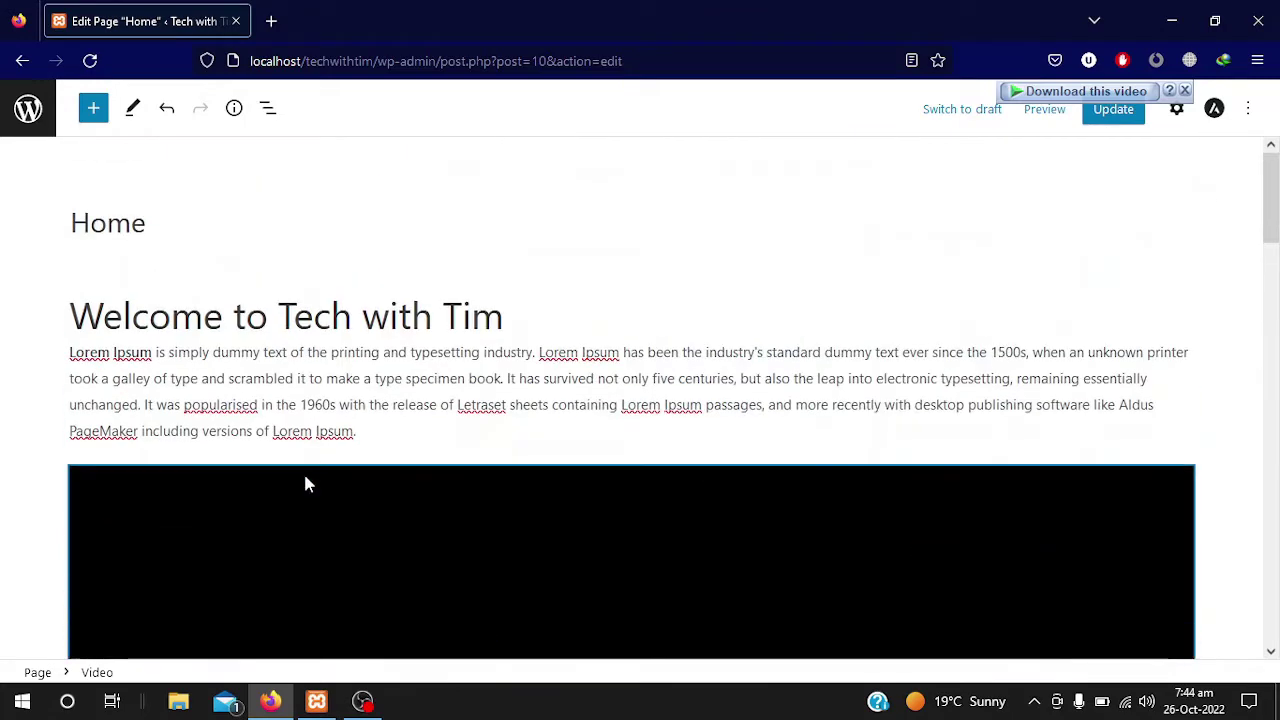
scroll(306, 485, down, 15)
- Place a File block below the video from the full block library
click(1003, 451)
click(1003, 451)
click(1182, 442)
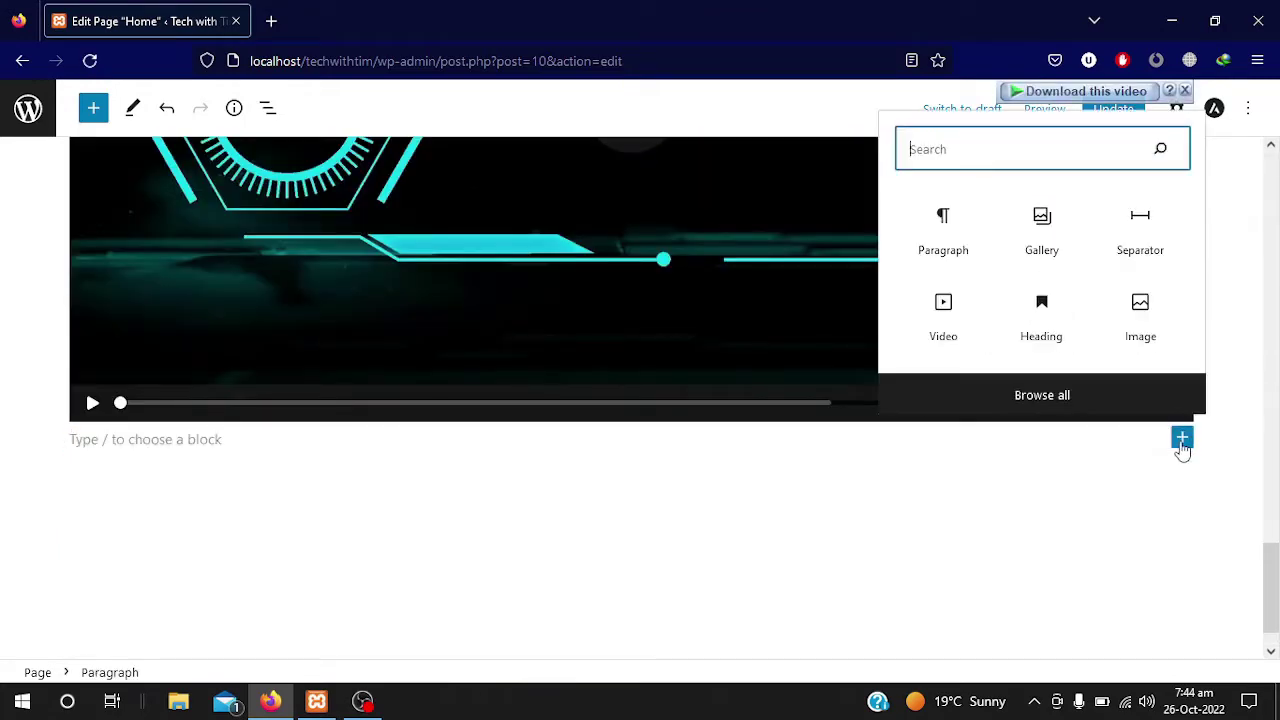
click(1154, 404)
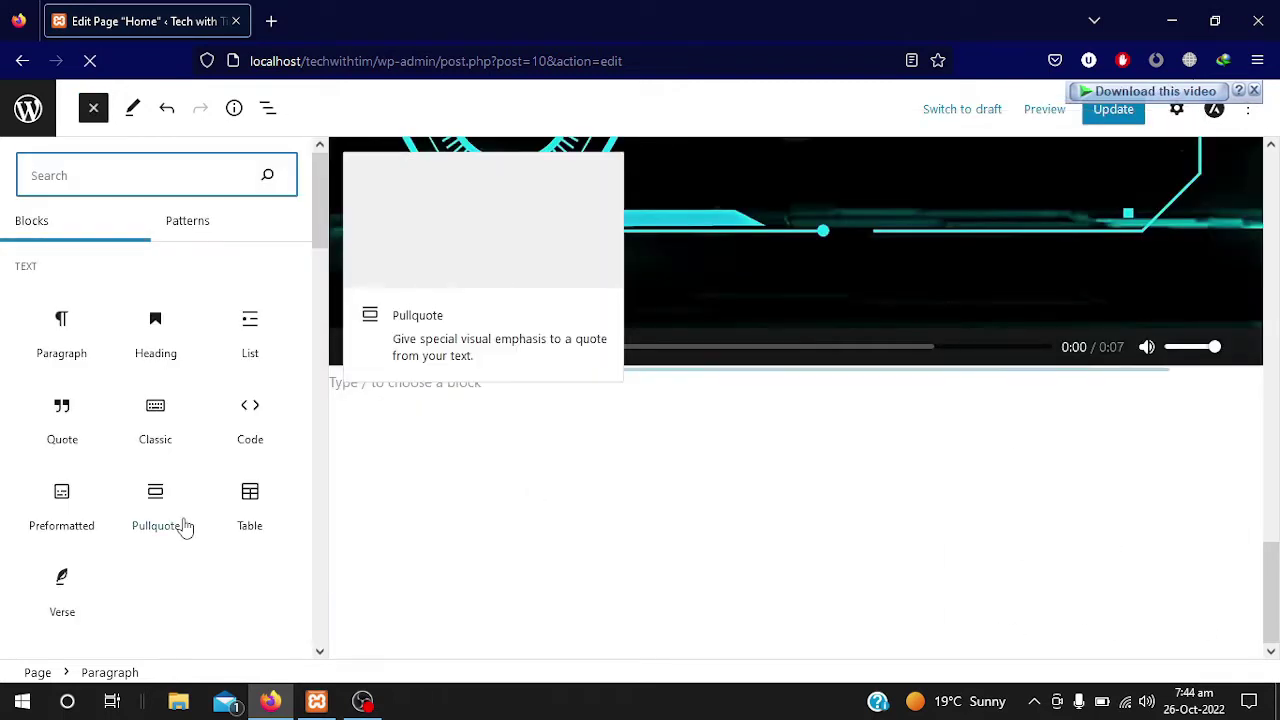
scroll(175, 548, down, 3)
scroll(176, 548, down, 1)
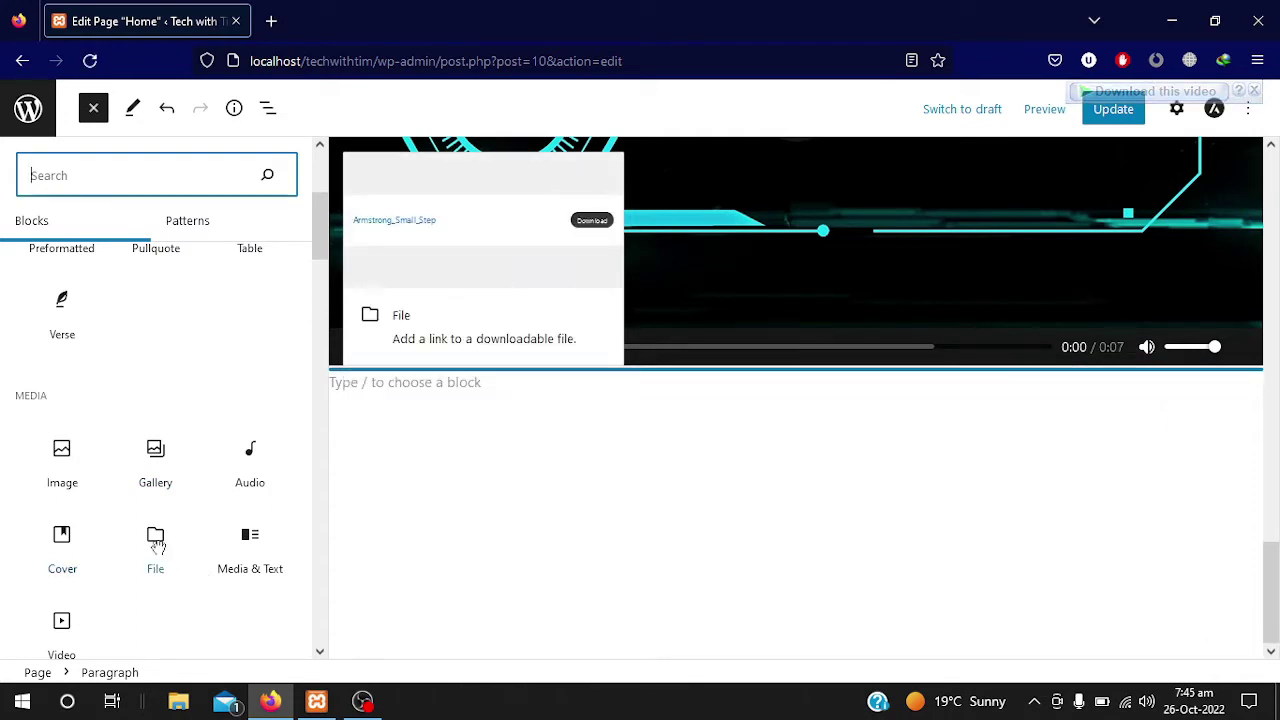
drag(155, 543, 686, 414)
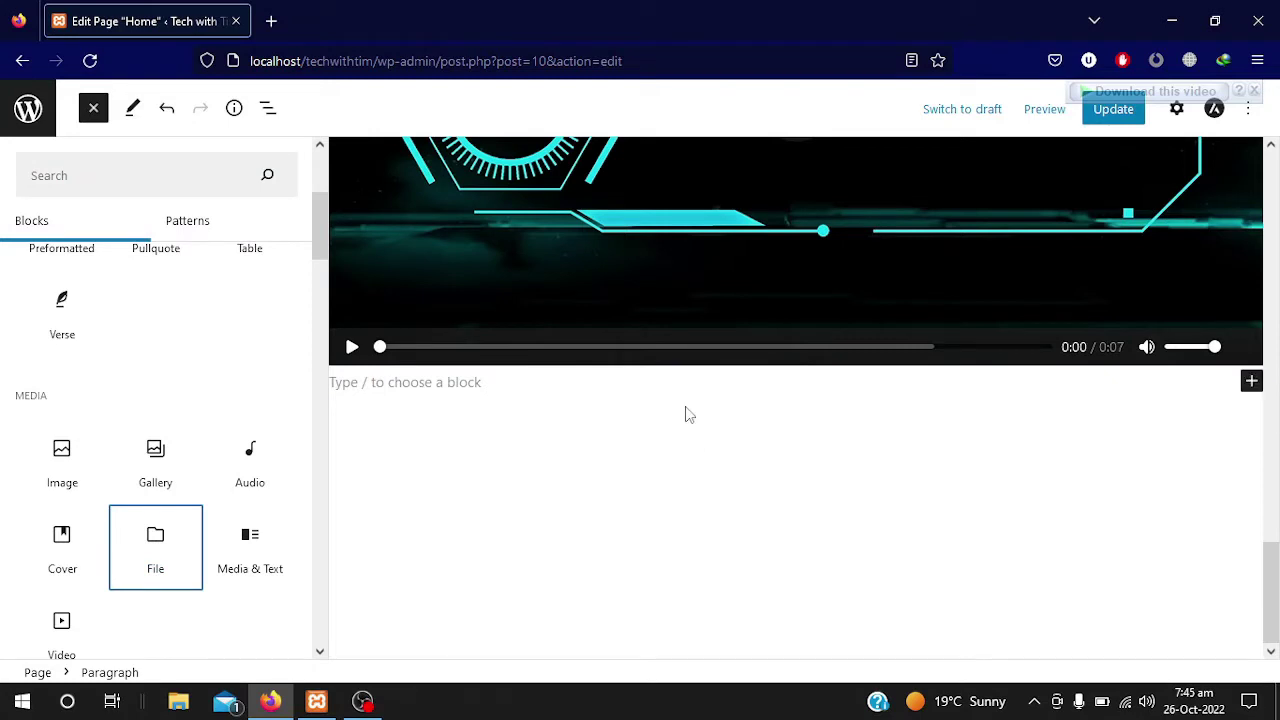
drag(157, 557, 505, 480)
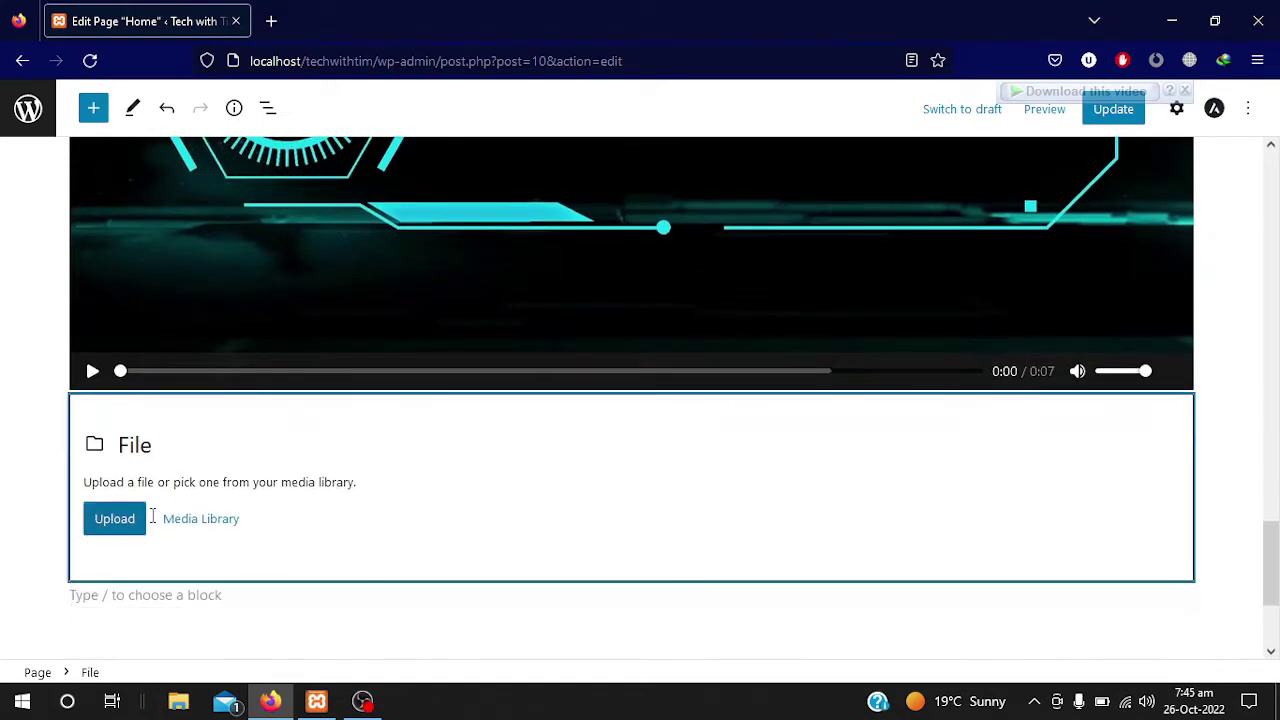
- Upload the Logo white image into the File block
click(127, 524)
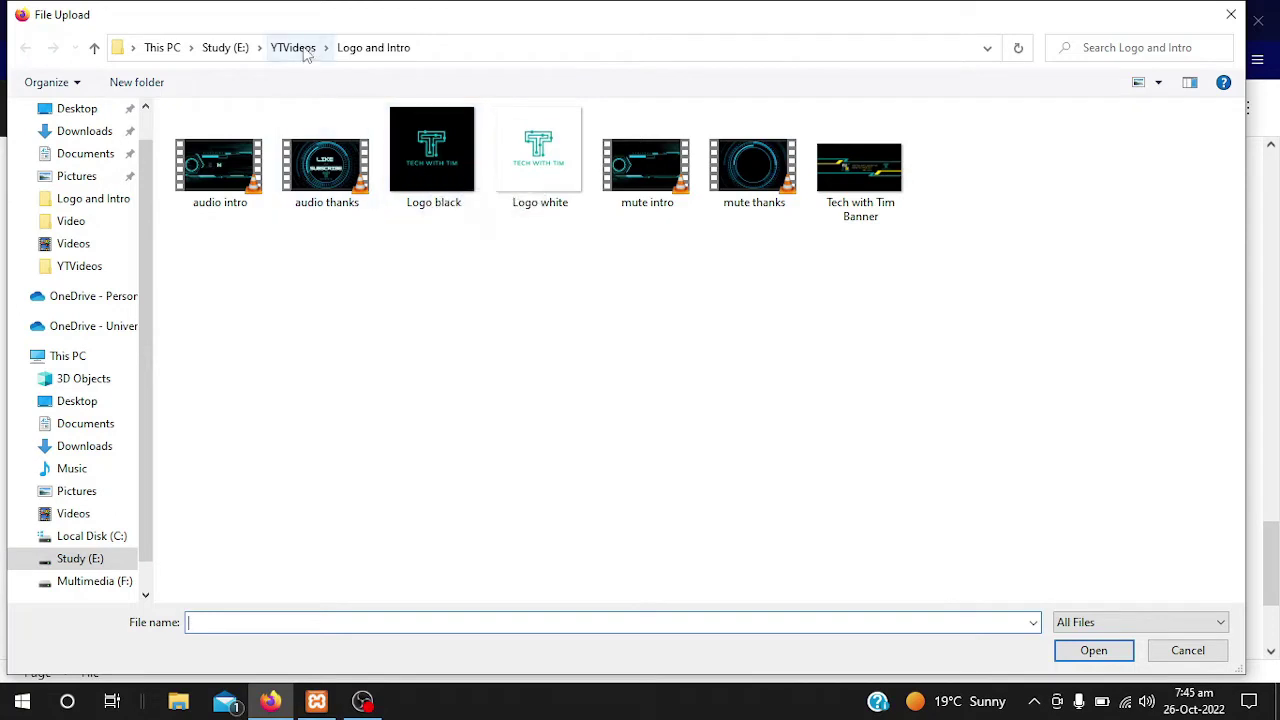
click(545, 150)
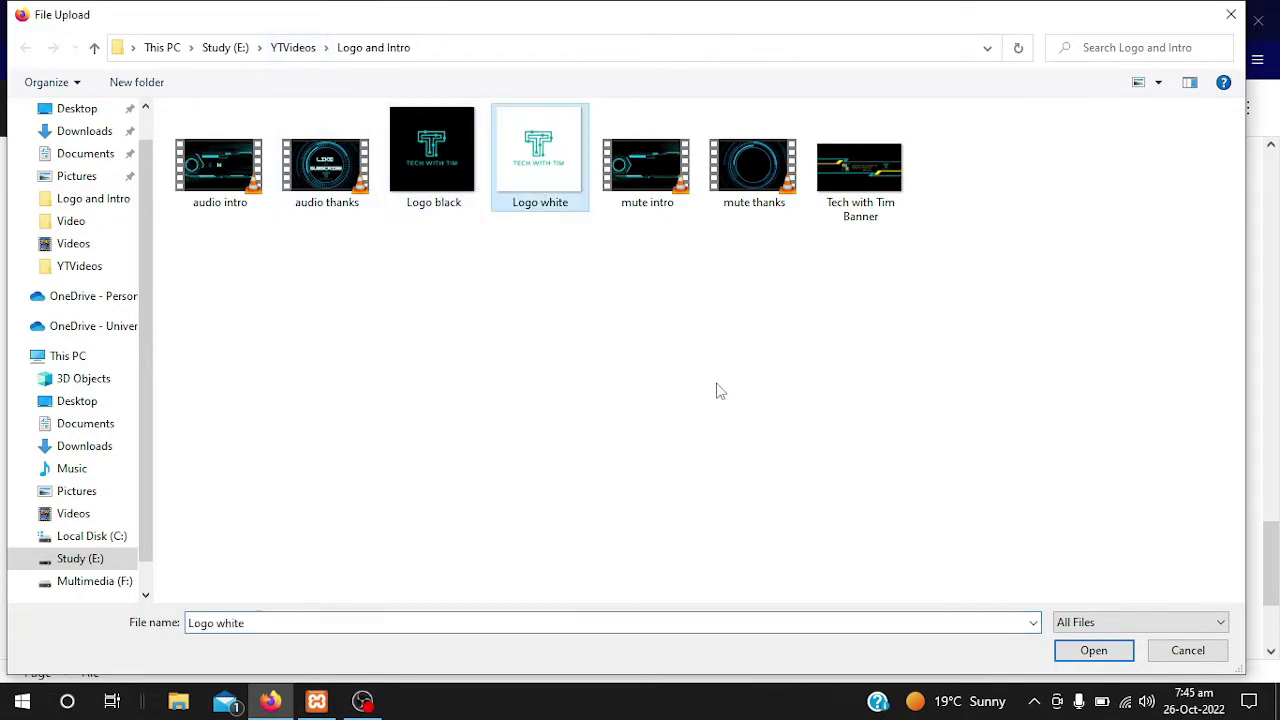
click(1076, 648)
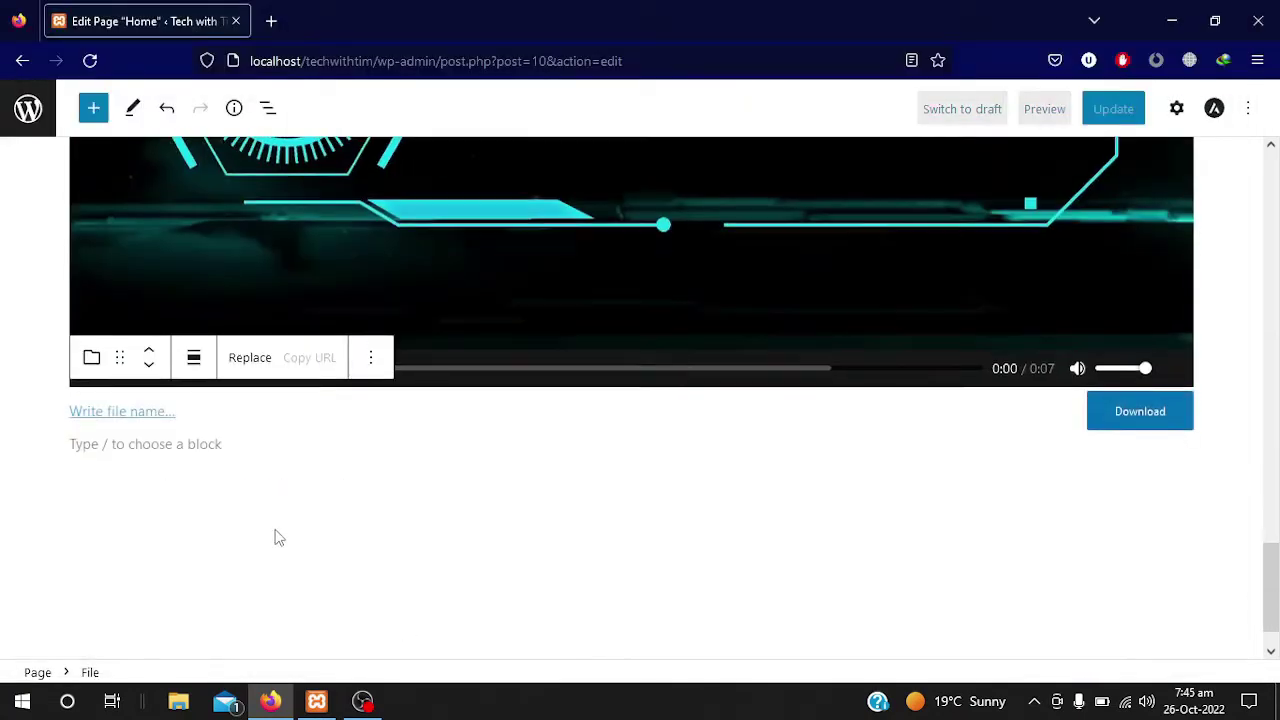
- Update the page and open the published Home page in a new tab
click(125, 362)
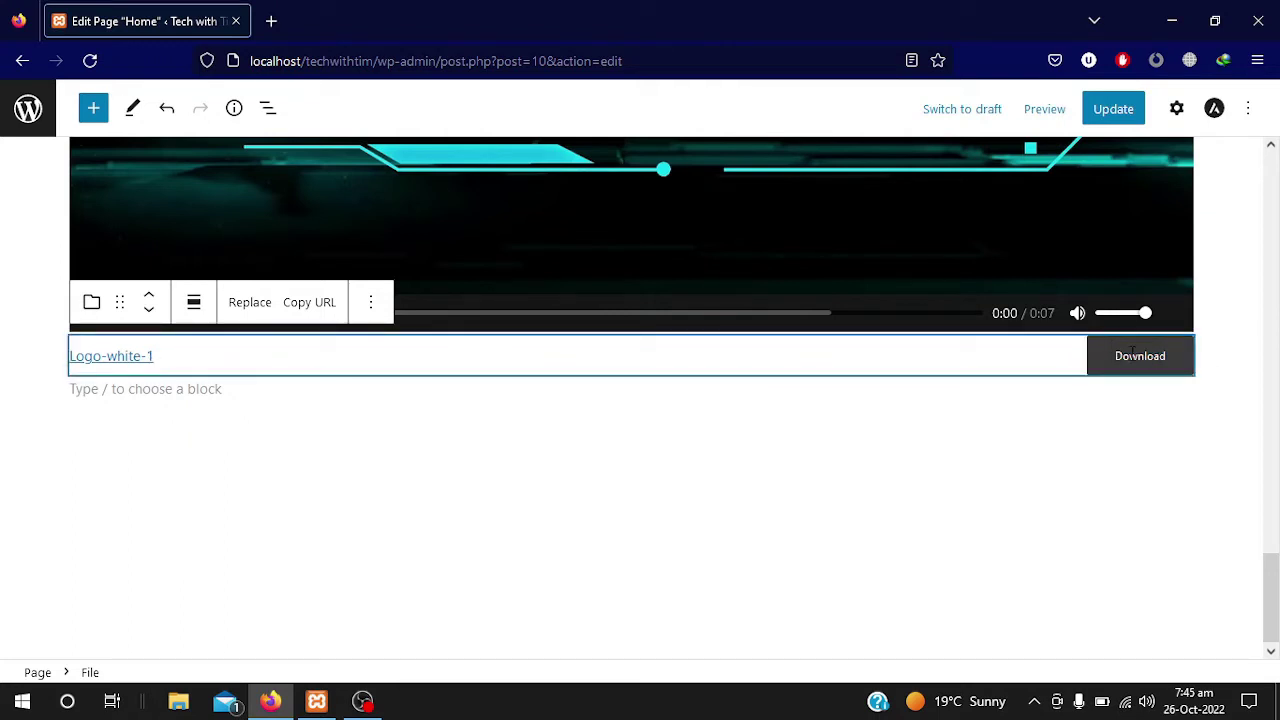
click(1120, 108)
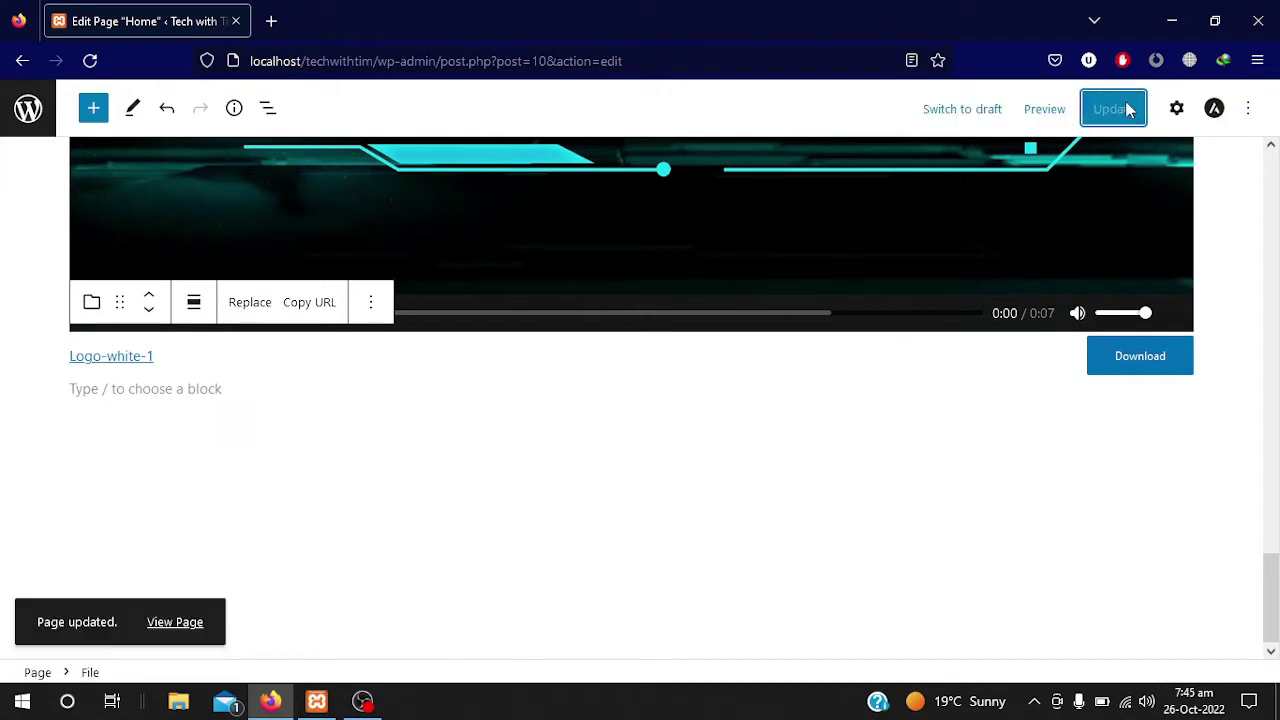
right_click(162, 622)
click(230, 211)
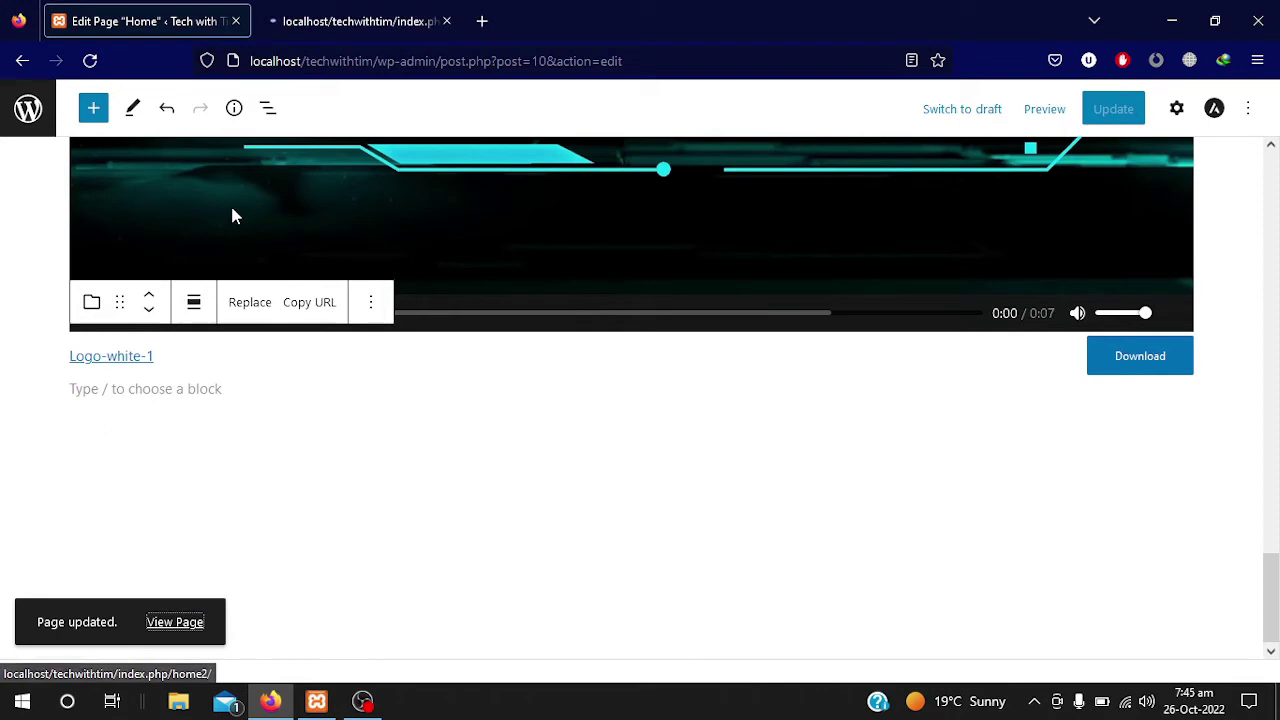
- On the published Home page, play and then pause the intro video
click(369, 14)
scroll(424, 541, down, 10)
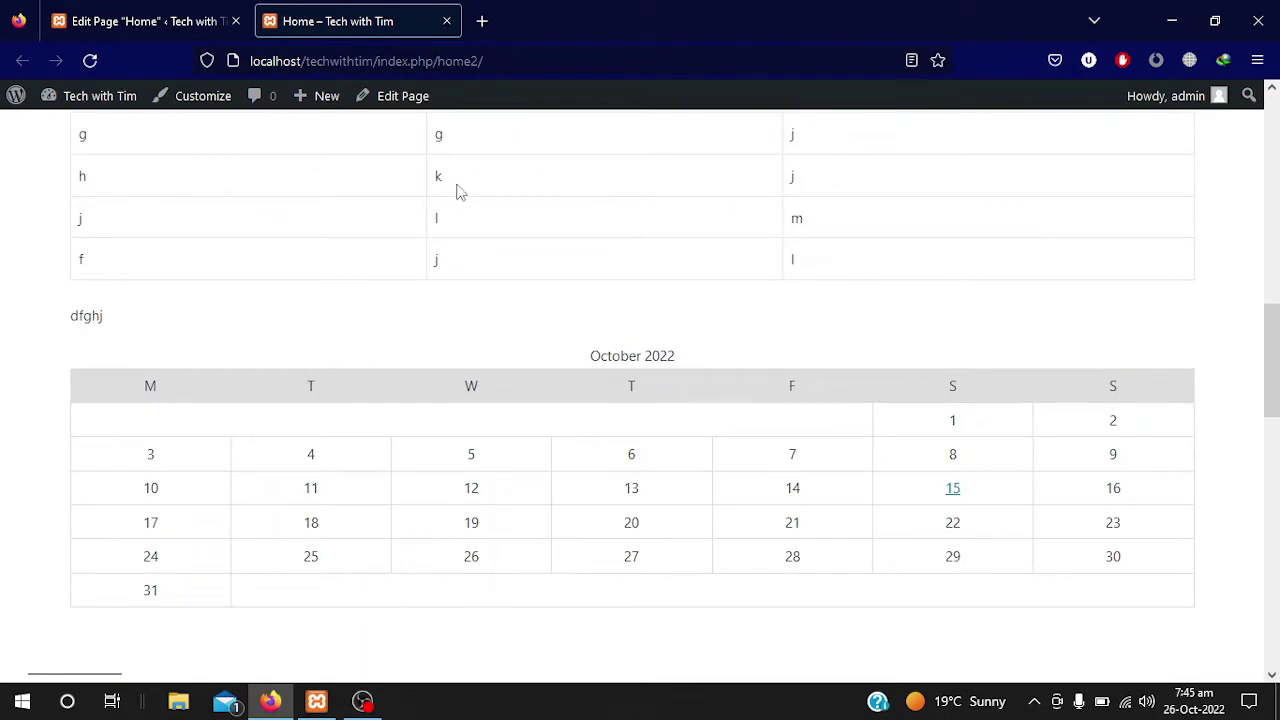
scroll(414, 434, down, 5)
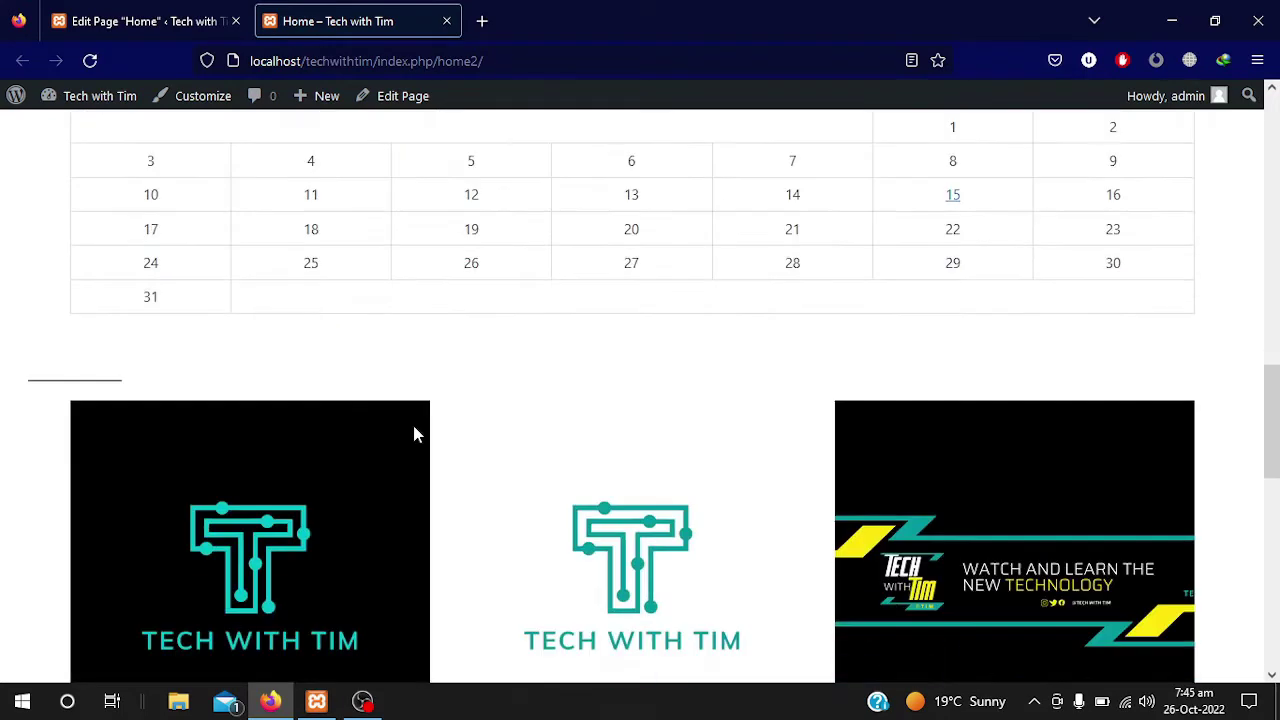
scroll(749, 374, down, 3)
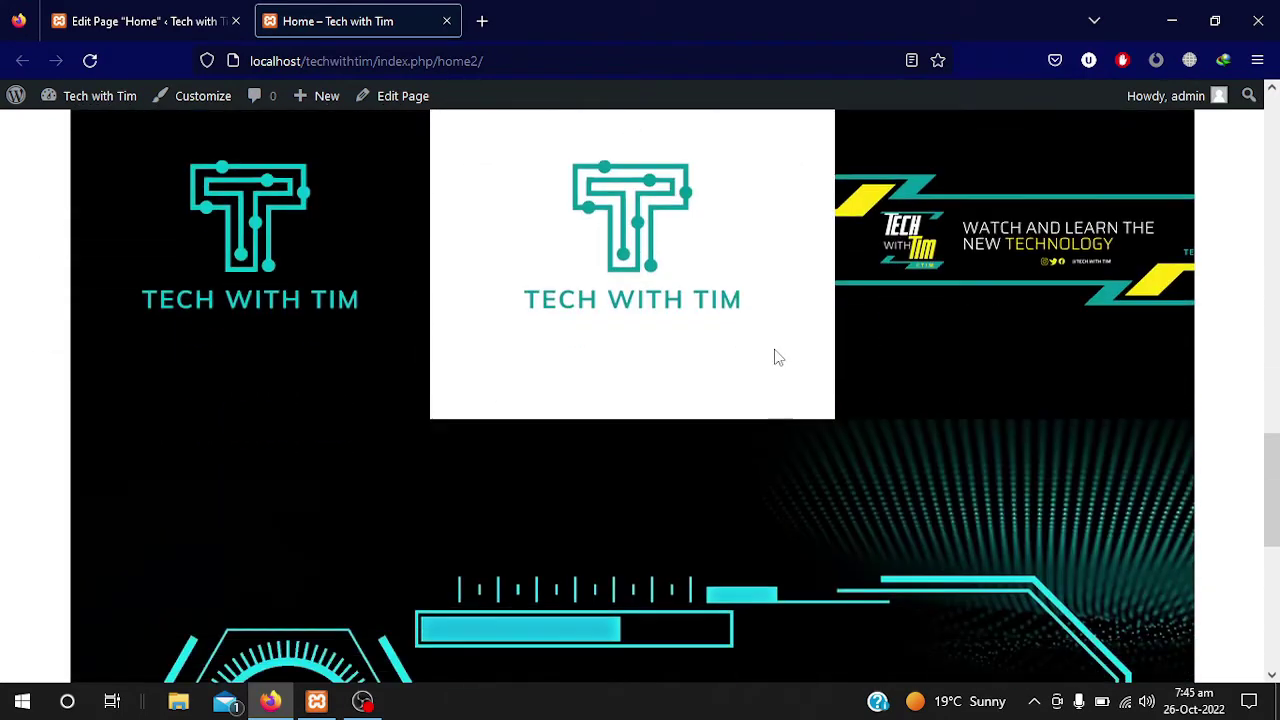
scroll(589, 369, down, 3)
scroll(726, 460, down, 3)
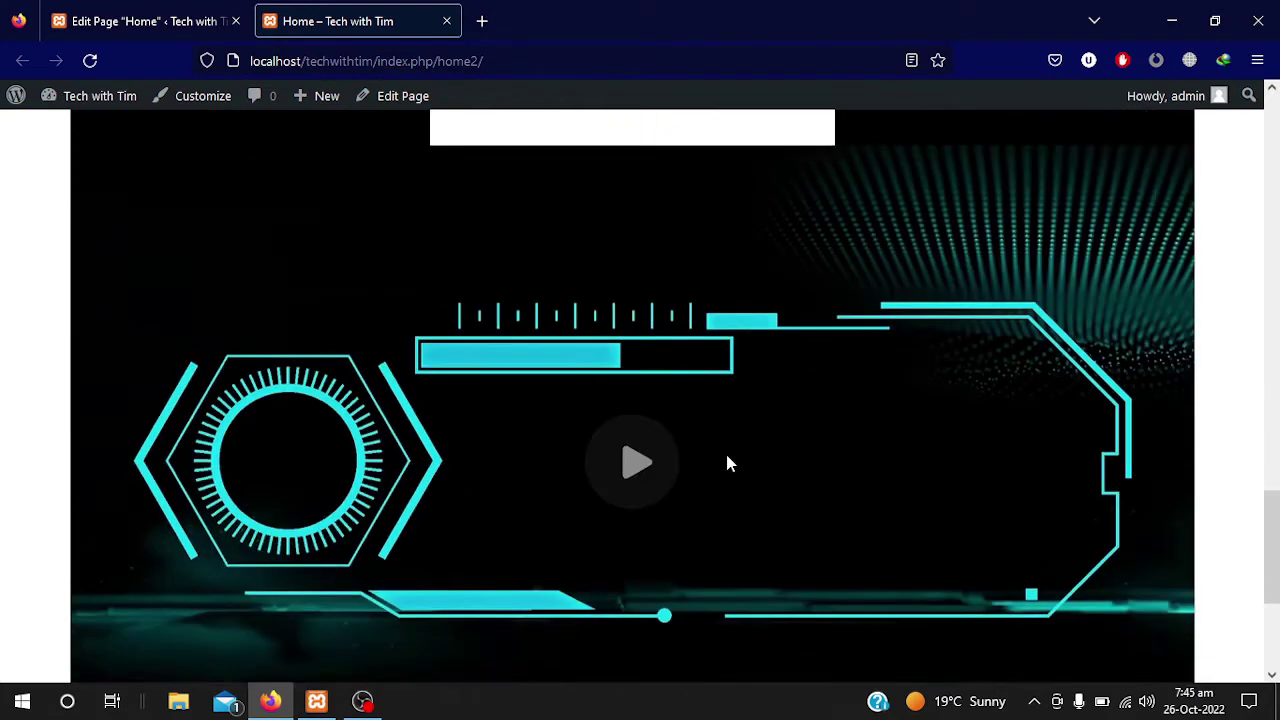
click(635, 368)
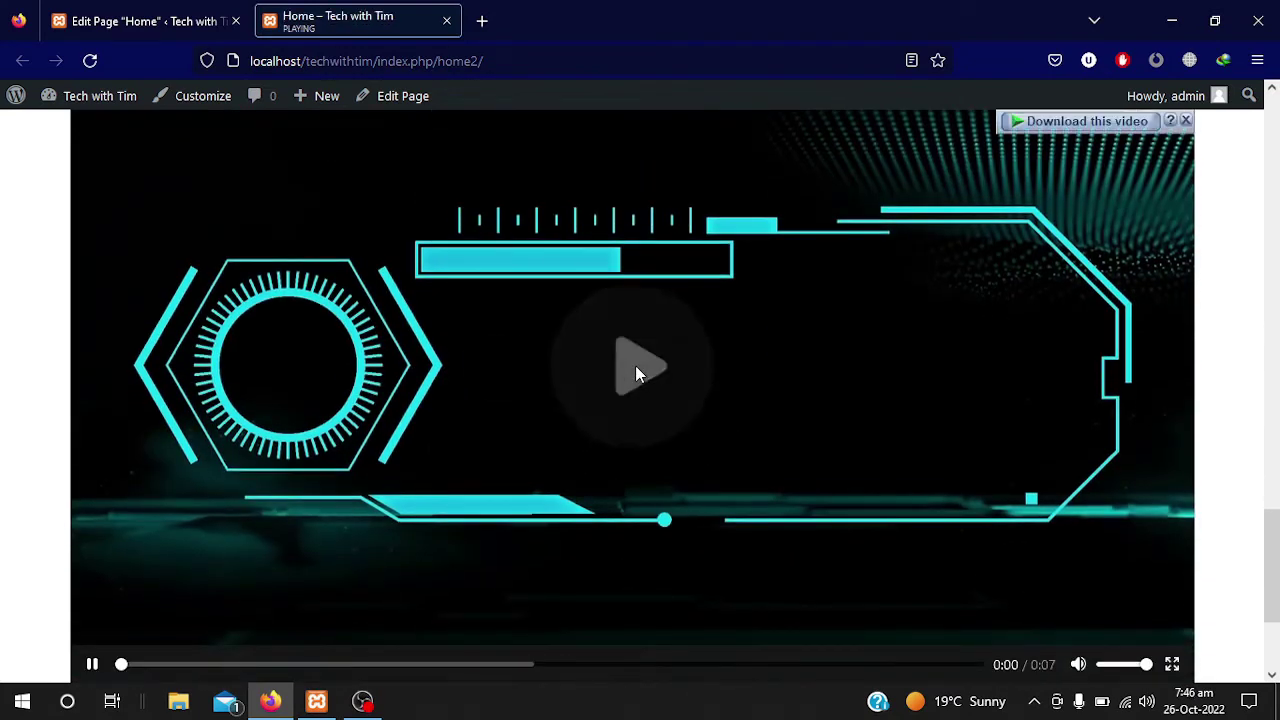
click(92, 666)
- Download the Logo-white-1 file and return to the page editor
scroll(640, 447, down, 3)
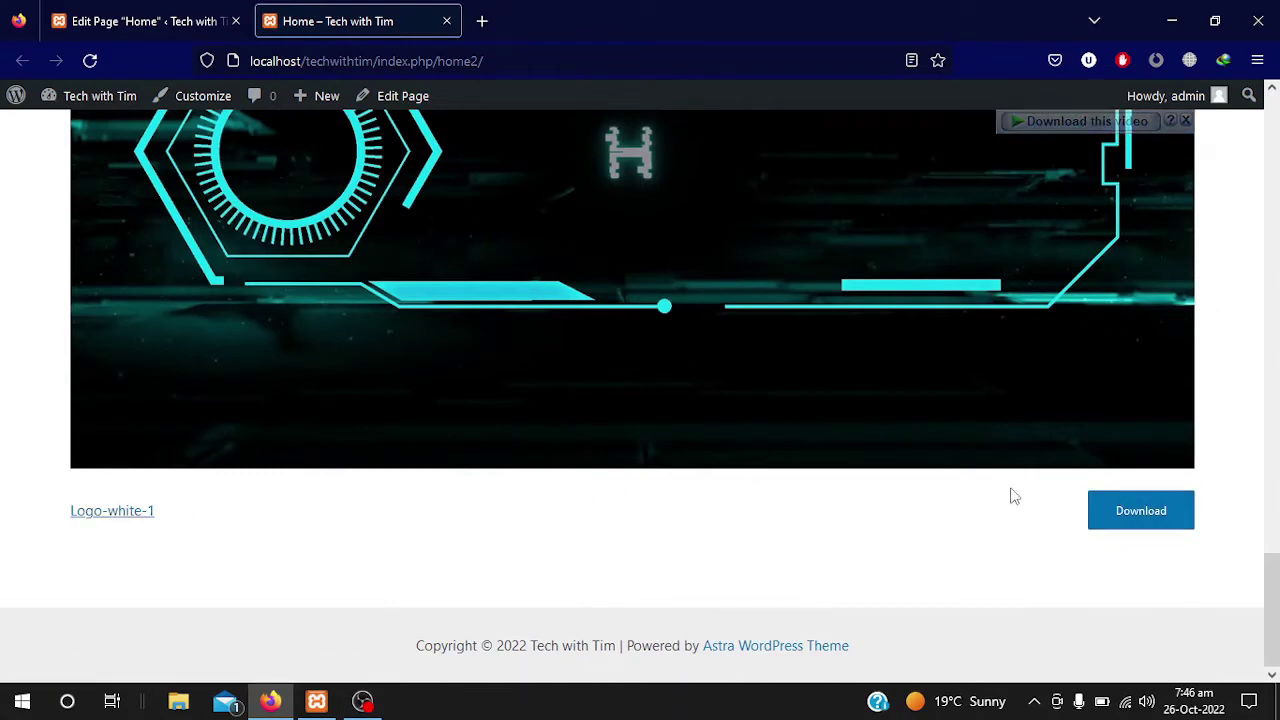
click(1141, 511)
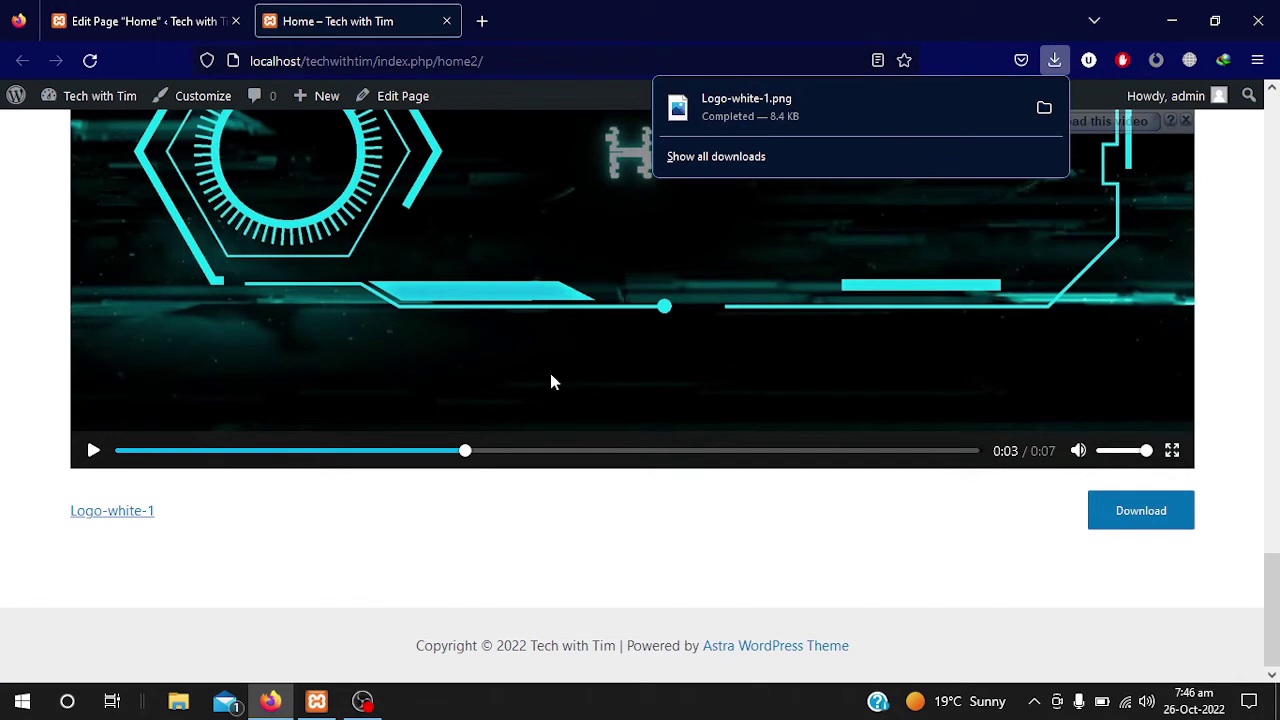
click(200, 20)
- Insert a Columns block from the Design section below the Logo-white-1 file block
click(197, 390)
click(1182, 386)
click(1058, 358)
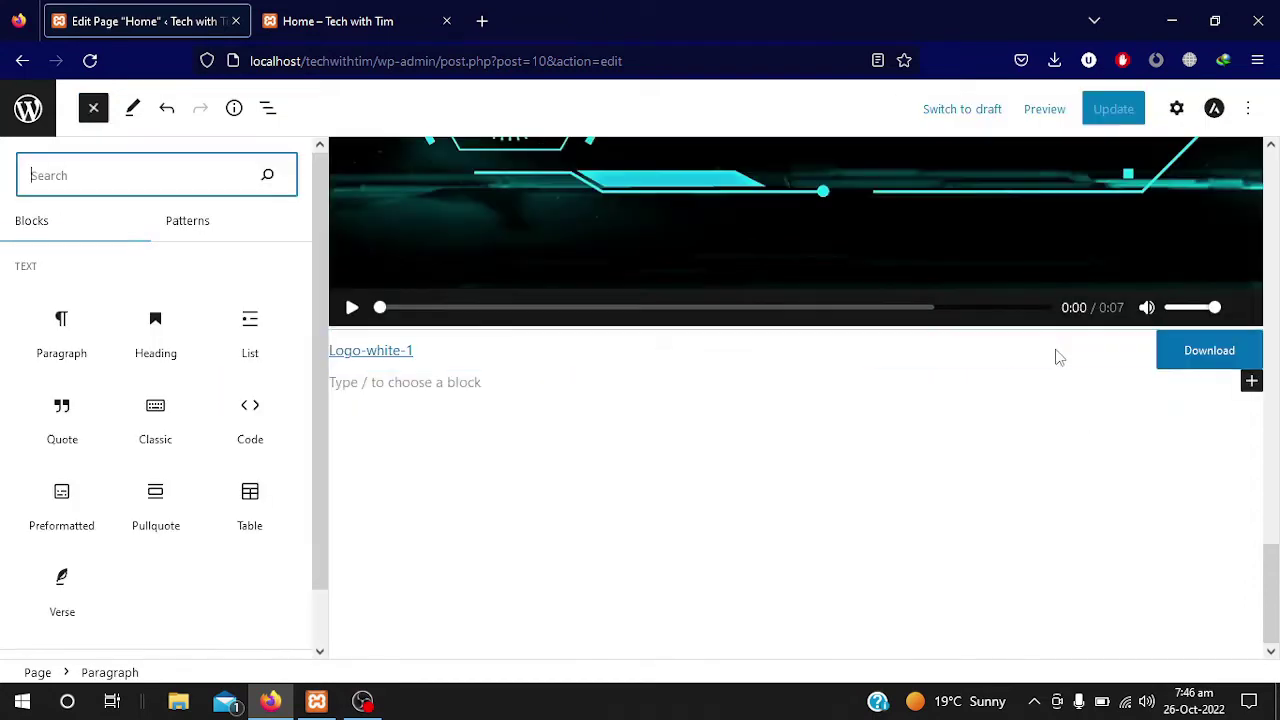
scroll(197, 563, down, 5)
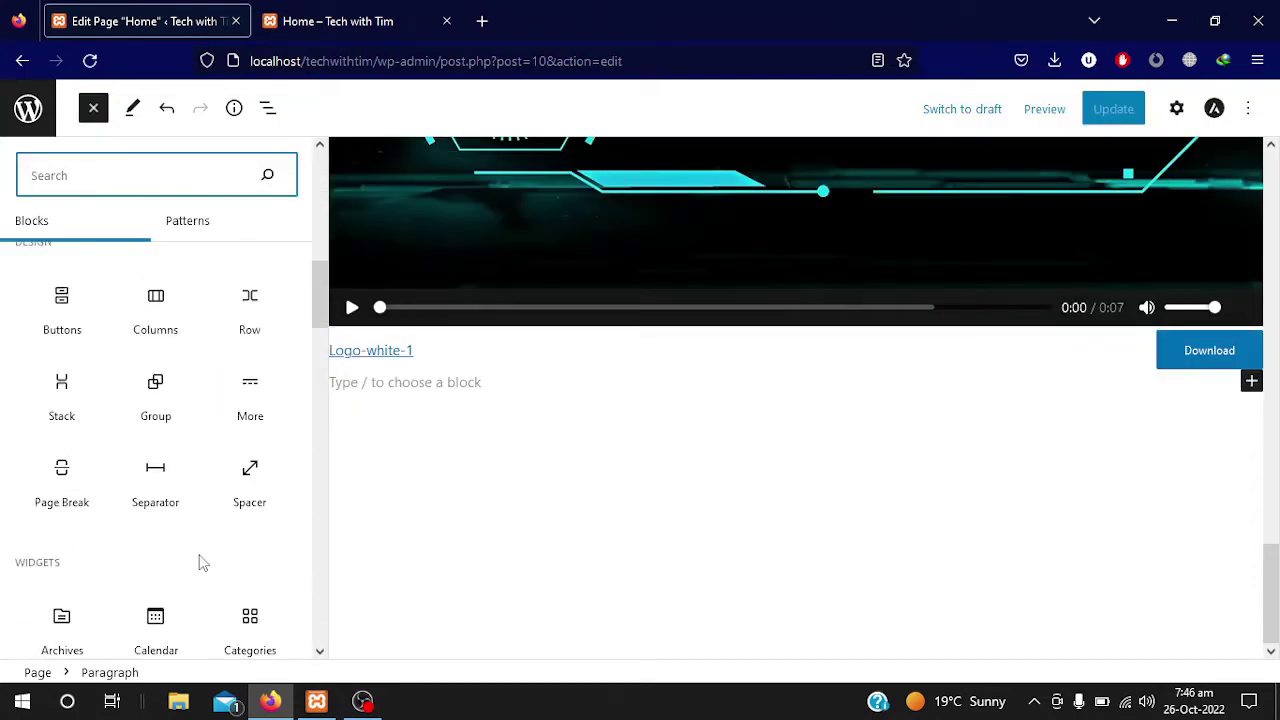
scroll(200, 563, up, 4)
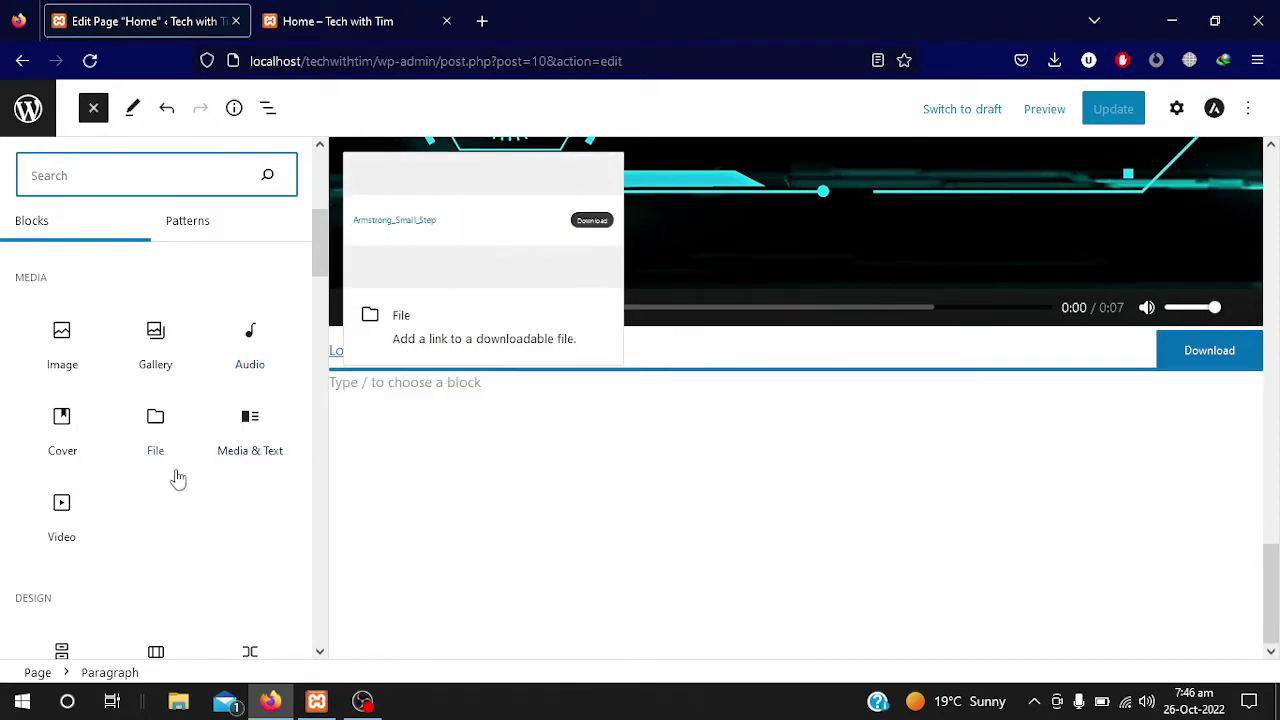
scroll(177, 475, down, 2)
scroll(175, 468, down, 1)
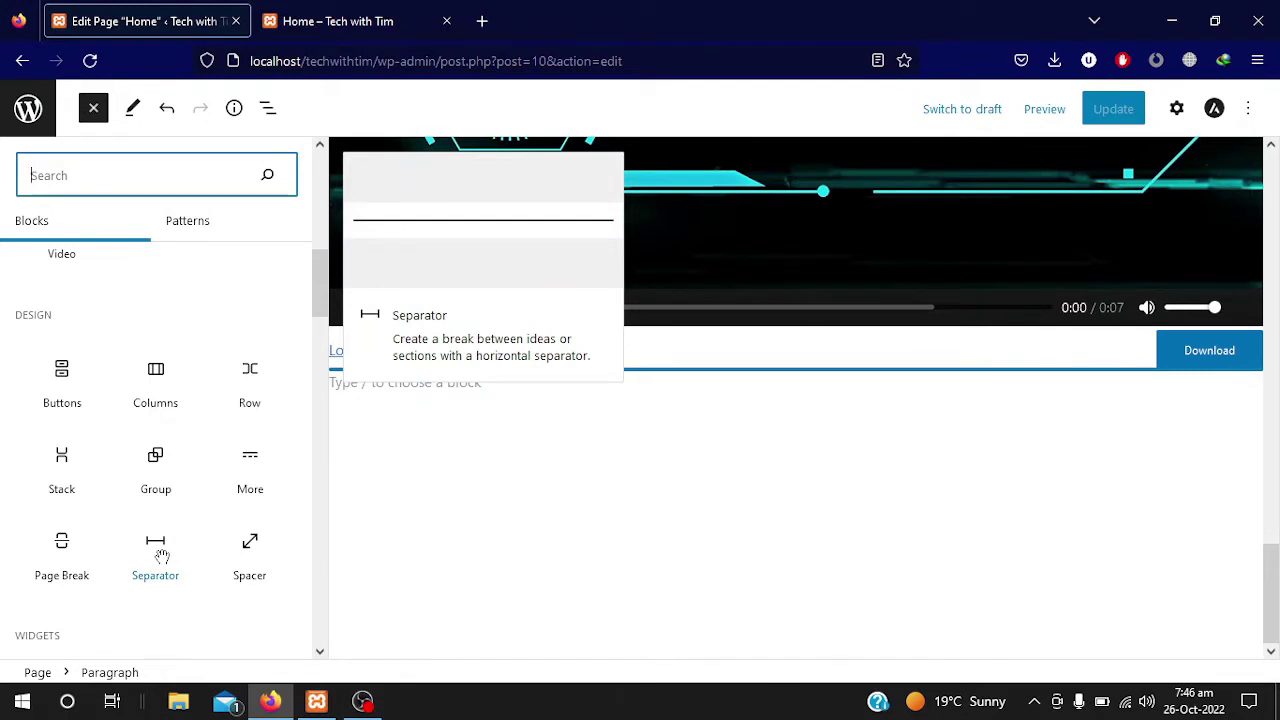
drag(160, 378, 556, 385)
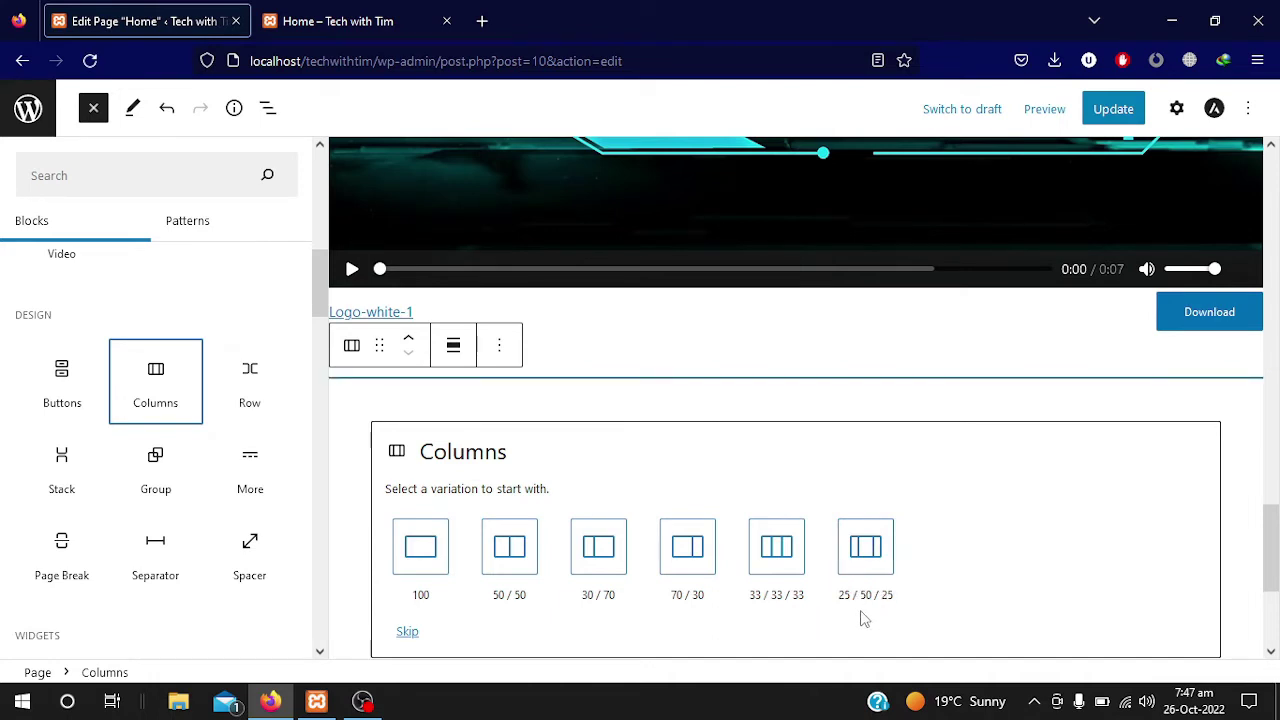
- Choose the 30/70 column layout and browse the block library's Widgets for the left column
click(598, 548)
click(281, 556)
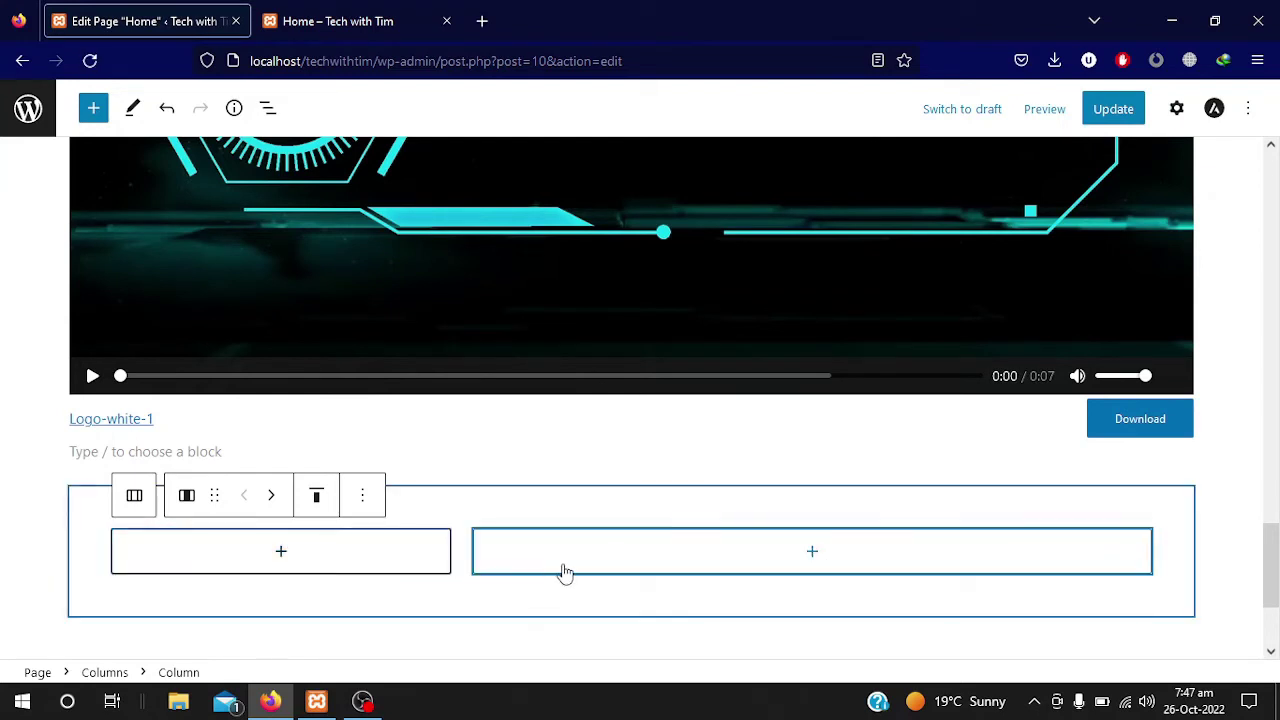
click(284, 553)
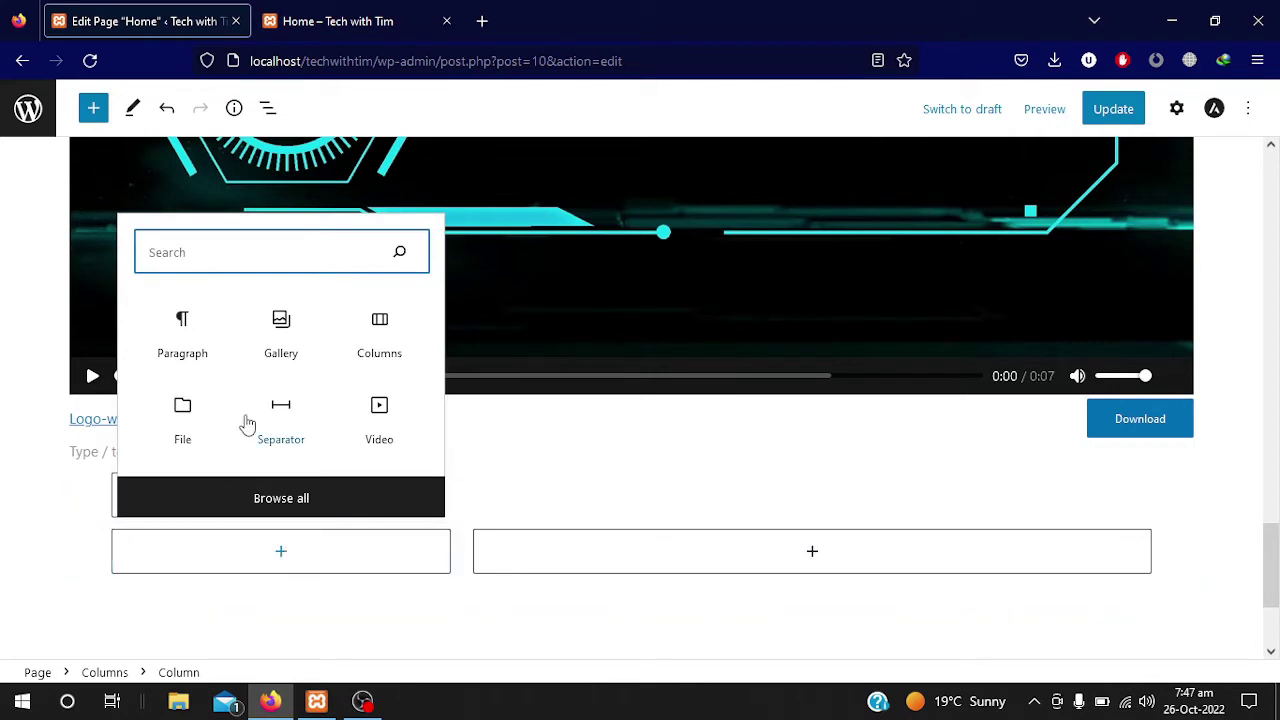
click(263, 497)
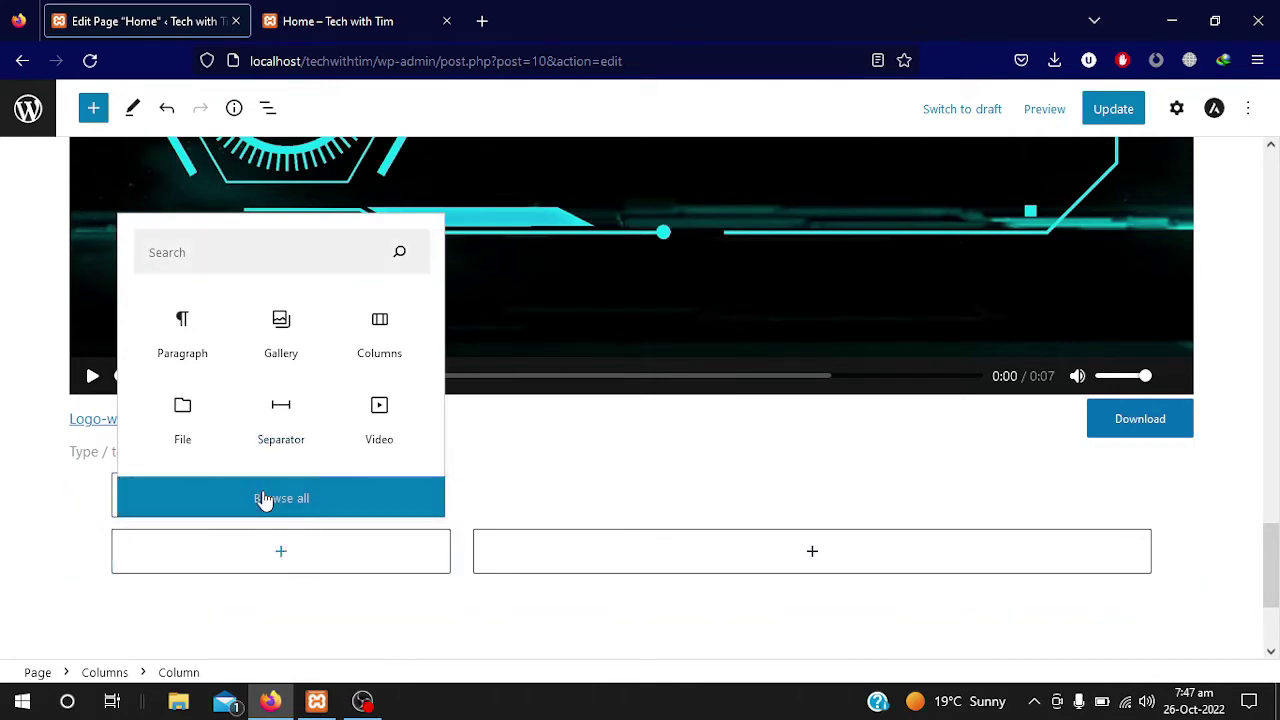
scroll(214, 470, down, 8)
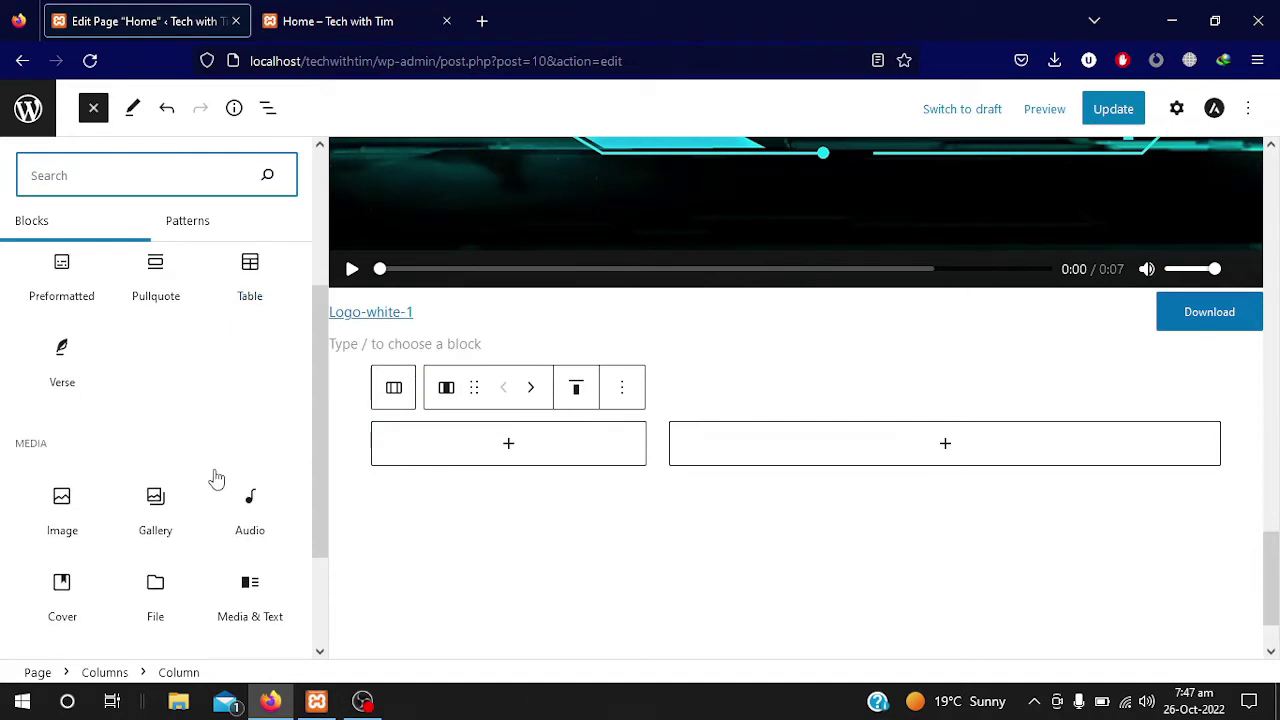
scroll(214, 478, down, 5)
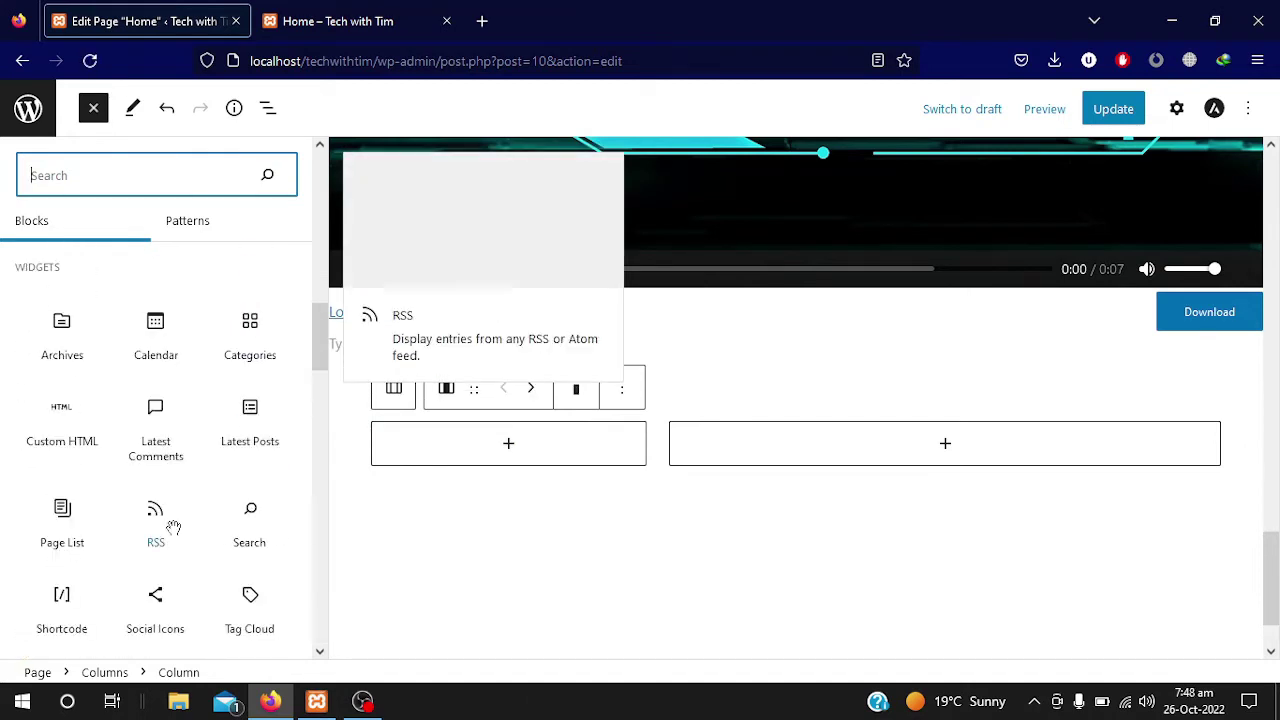
- Insert a Social Icons block into the left column and show the full list of networks
click(156, 603)
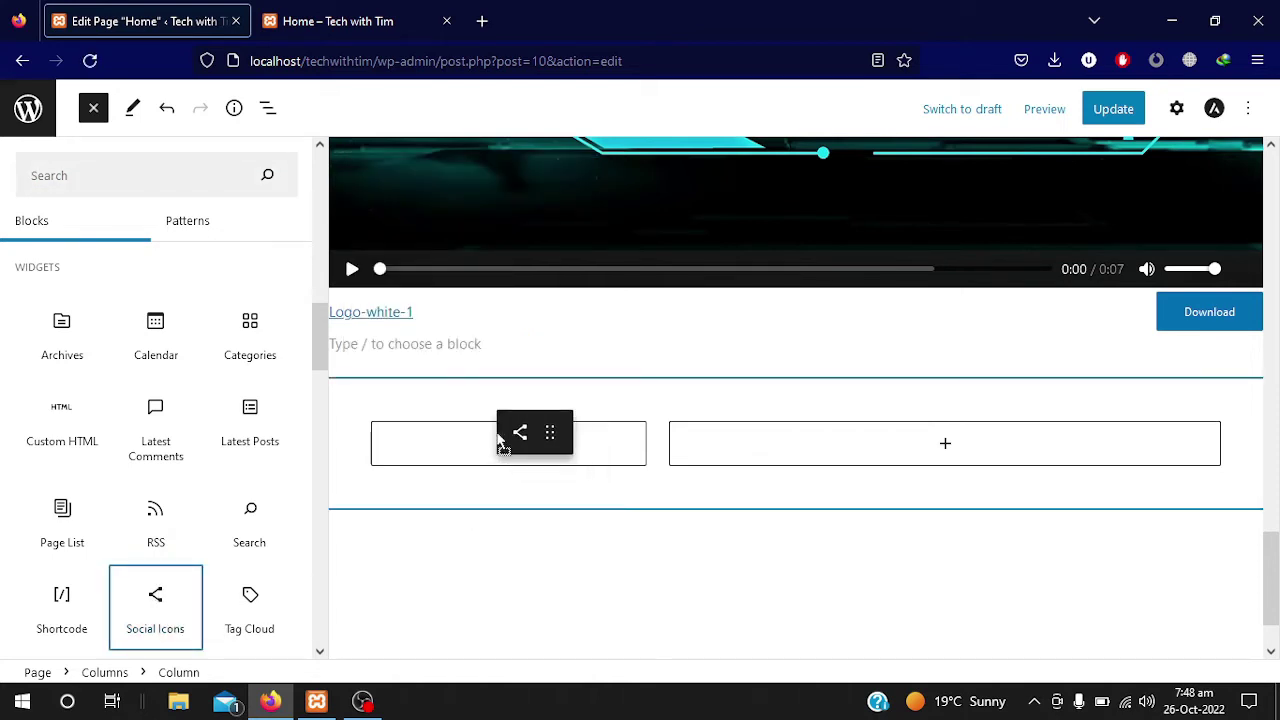
click(498, 447)
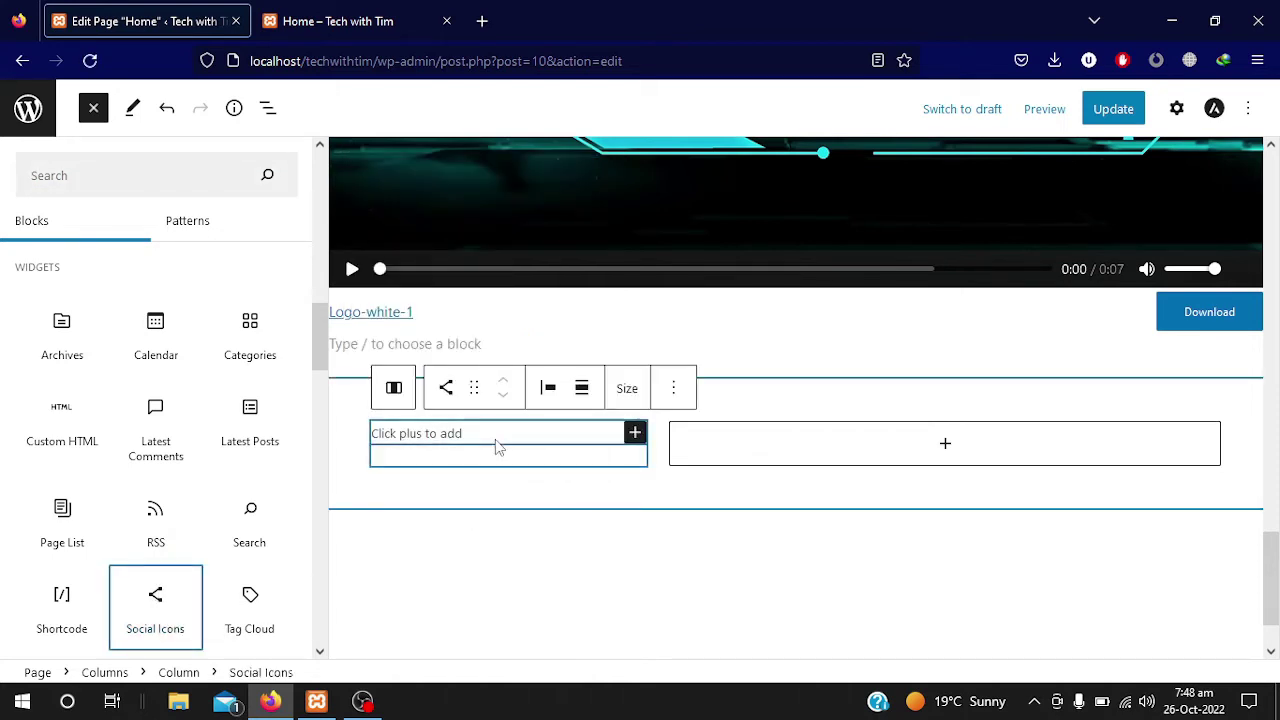
click(636, 437)
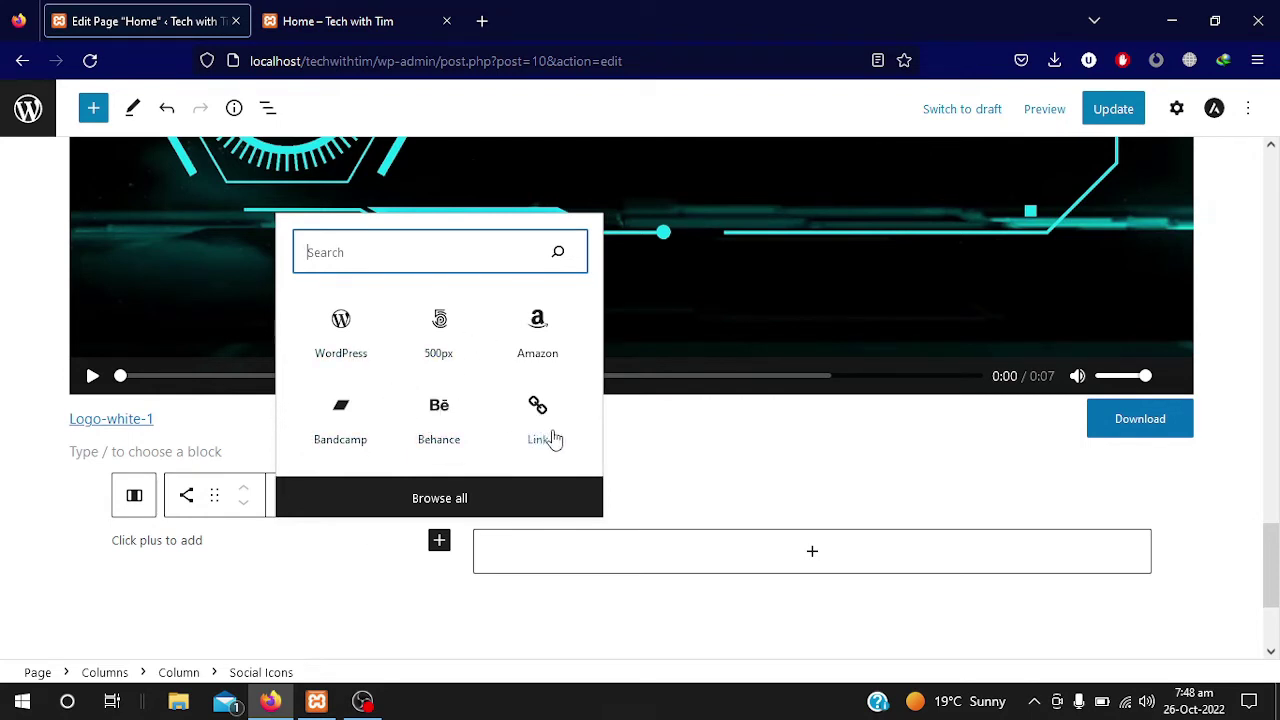
click(445, 505)
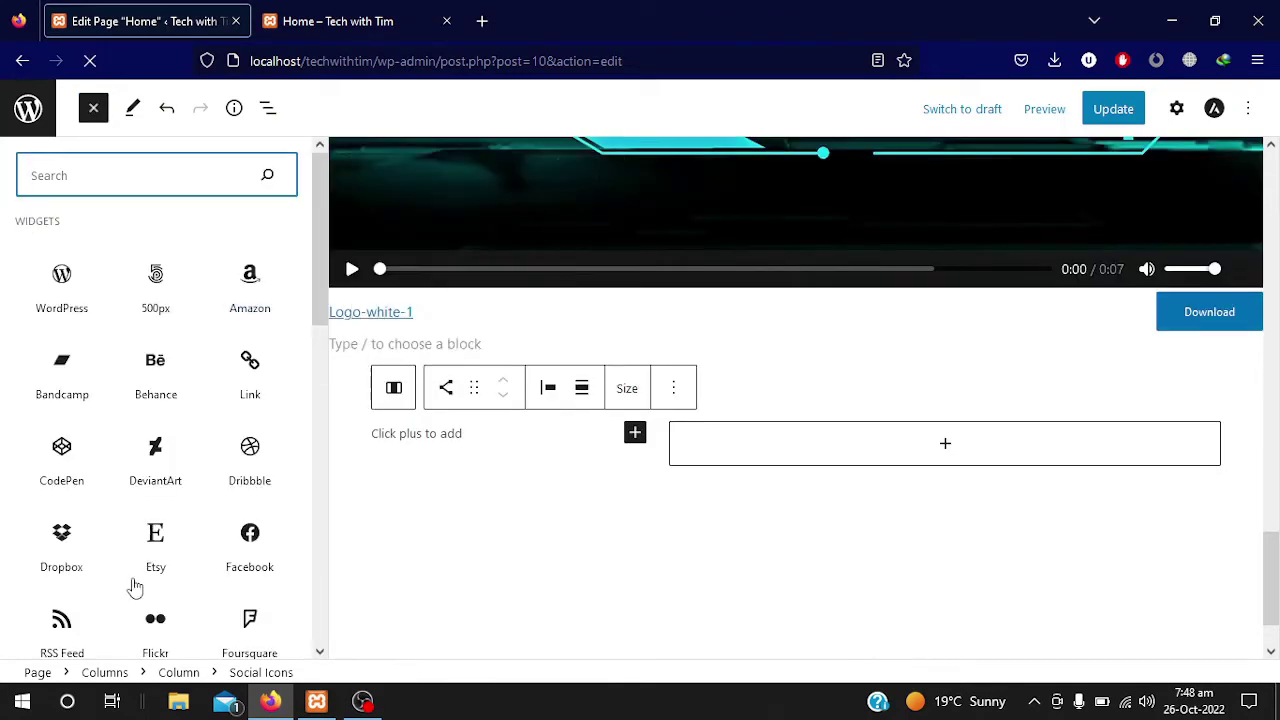
- Add Facebook, Instagram, Twitter and YouTube icons, then close the block library
scroll(132, 577, down, 1)
click(249, 488)
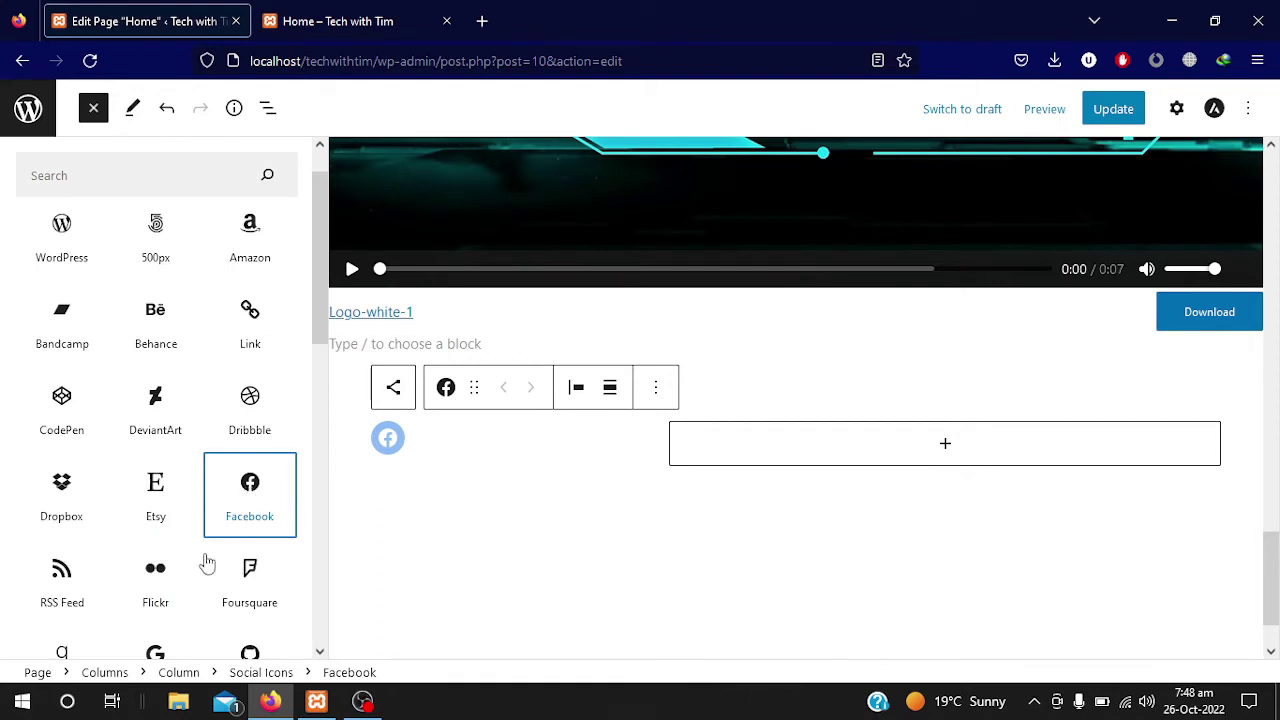
scroll(137, 543, down, 3)
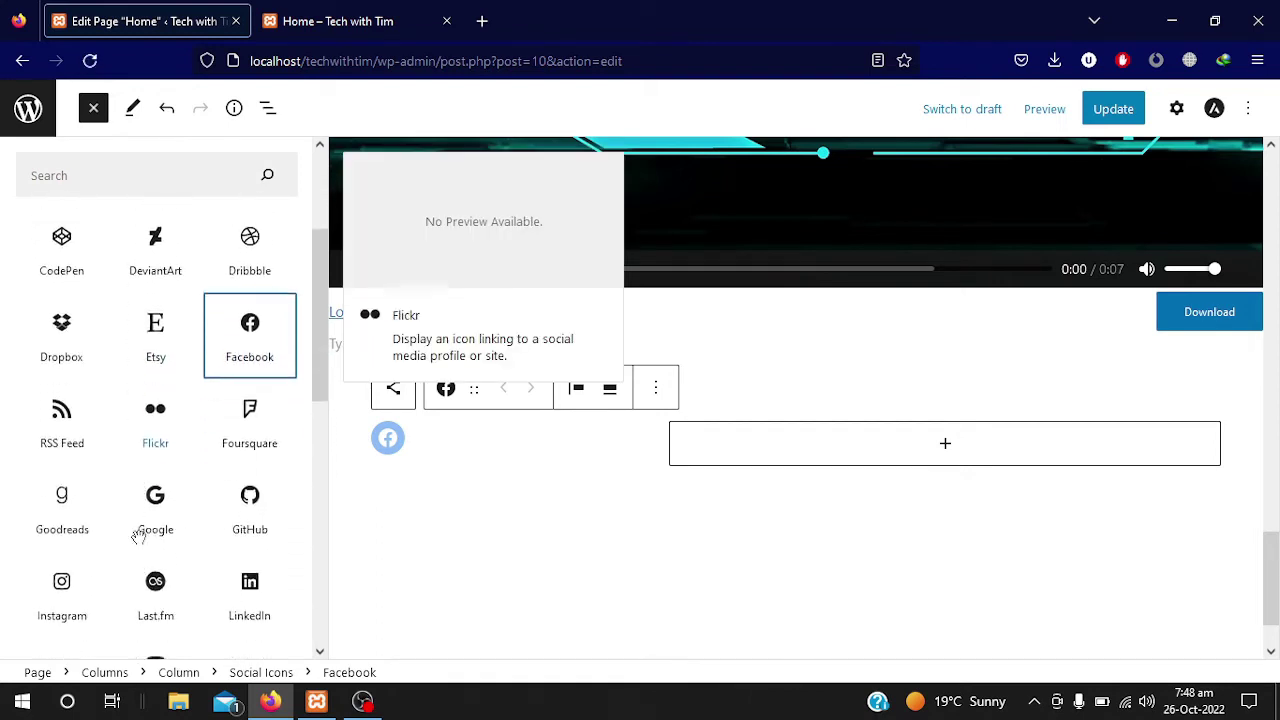
scroll(138, 537, down, 3)
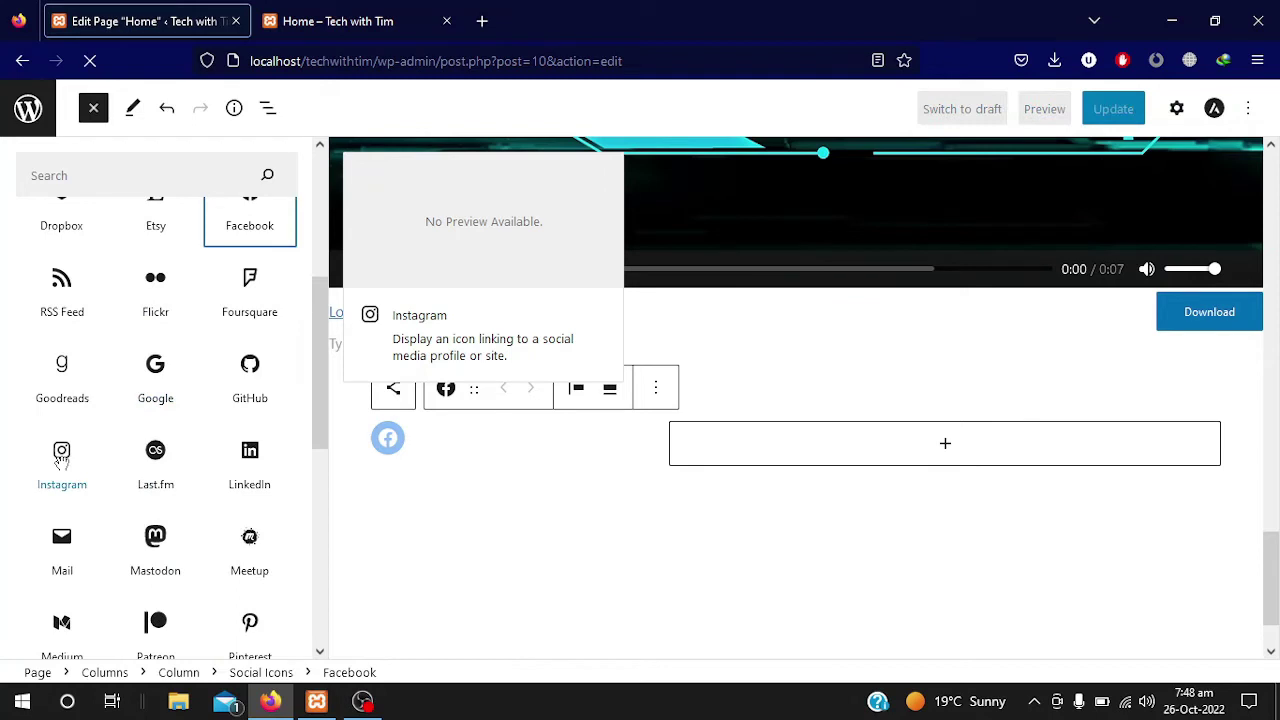
click(61, 458)
scroll(186, 536, down, 5)
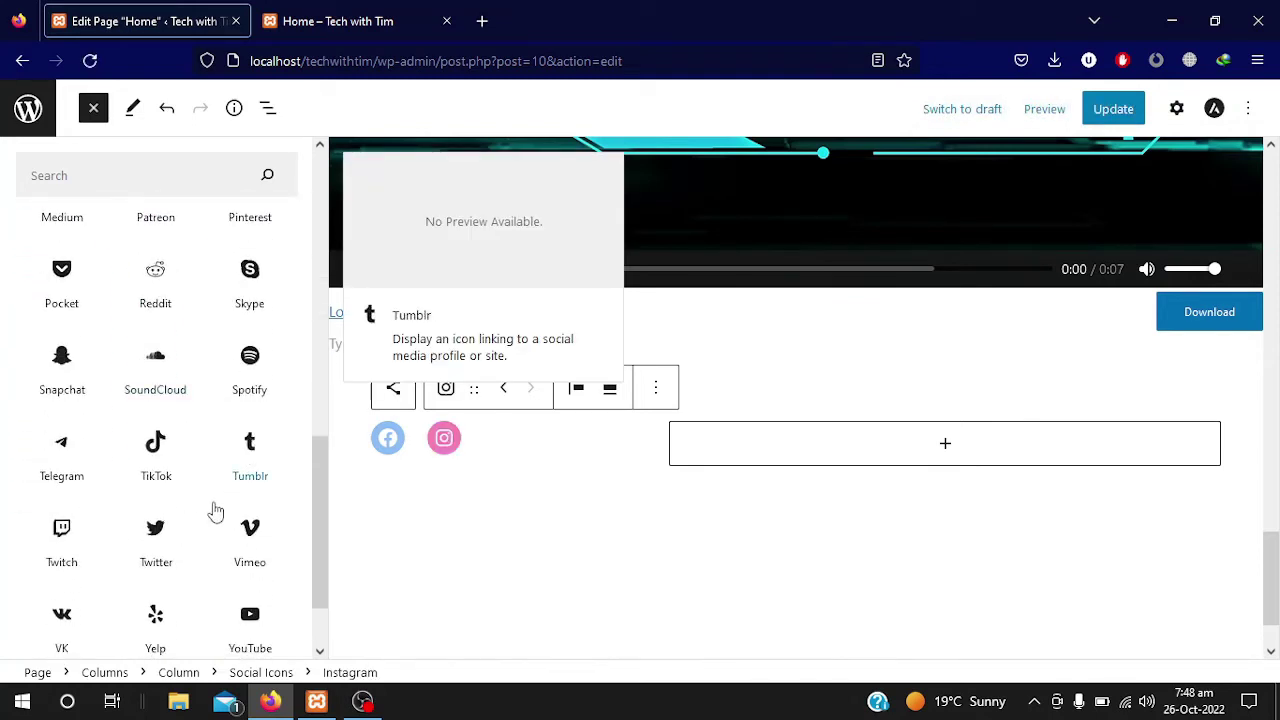
click(155, 532)
scroll(229, 566, down, 2)
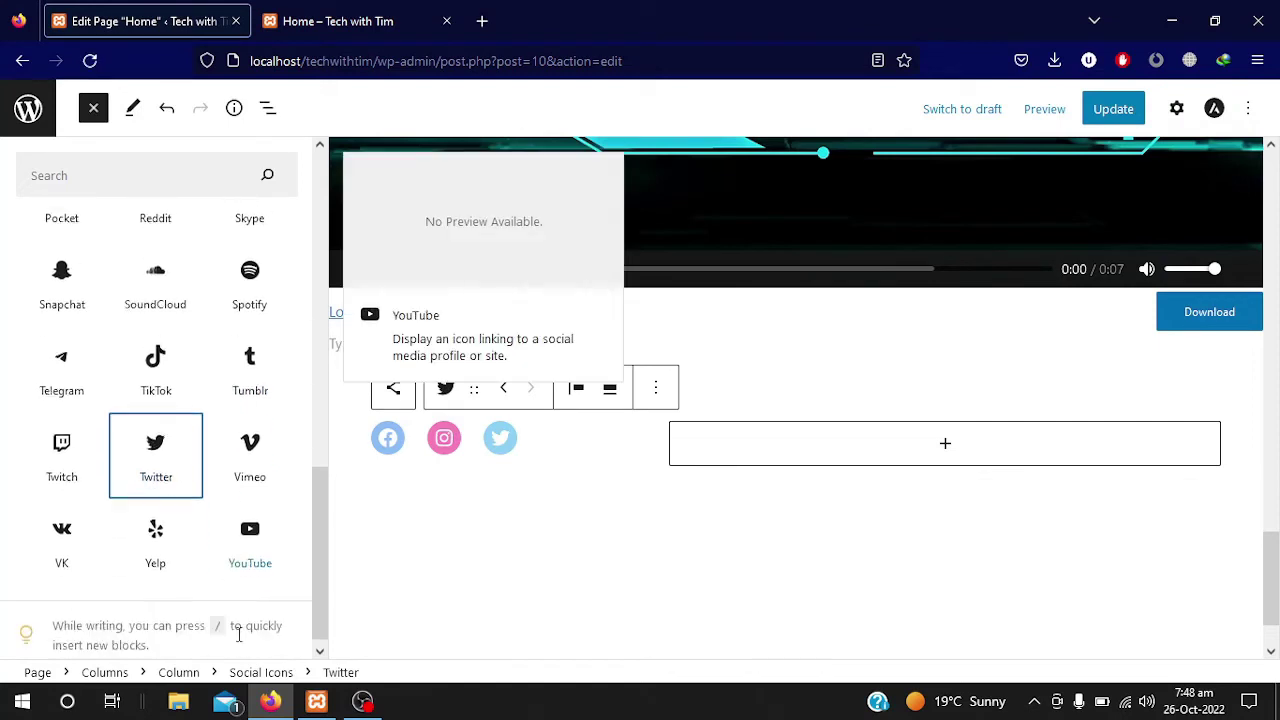
click(250, 527)
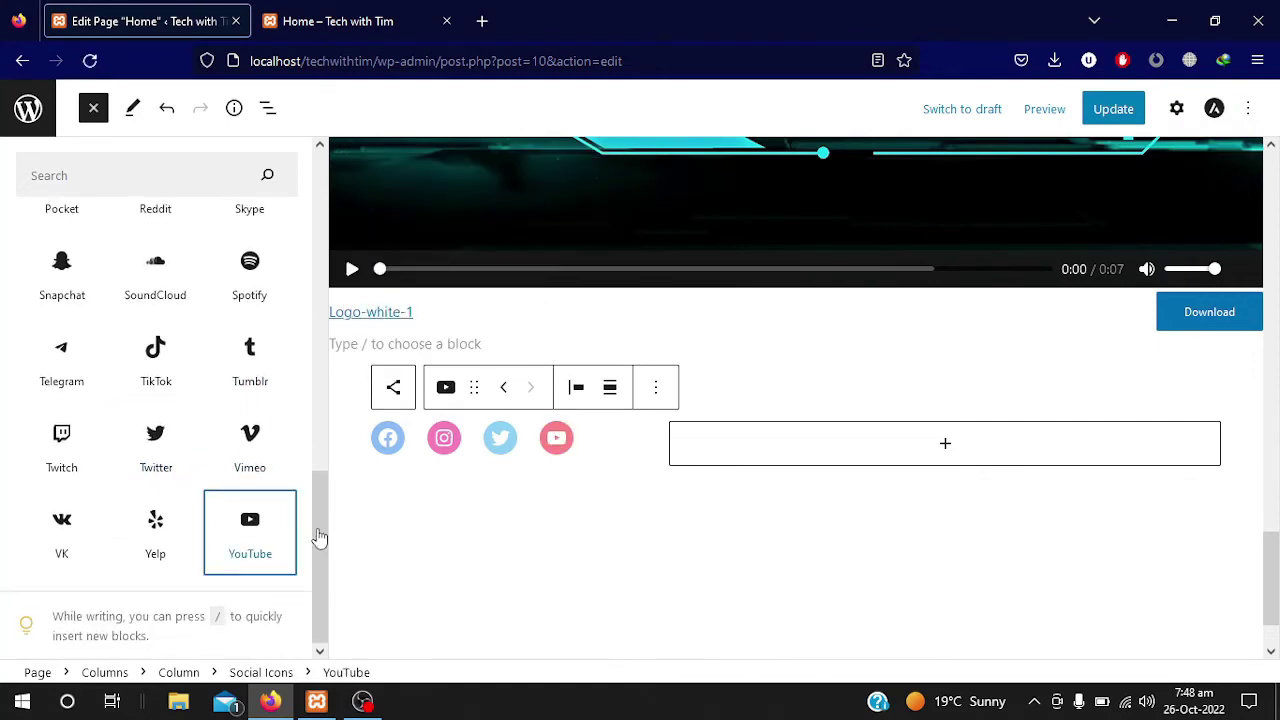
scroll(172, 445, up, 4)
scroll(170, 440, up, 5)
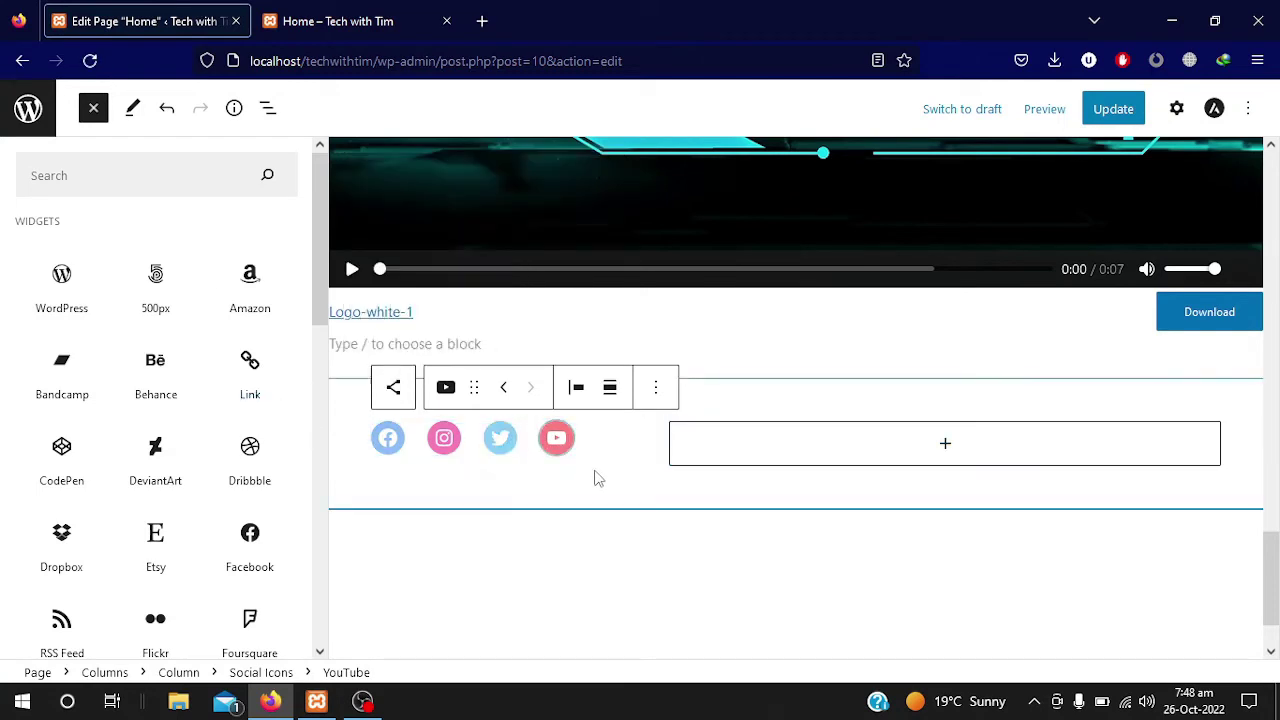
click(925, 458)
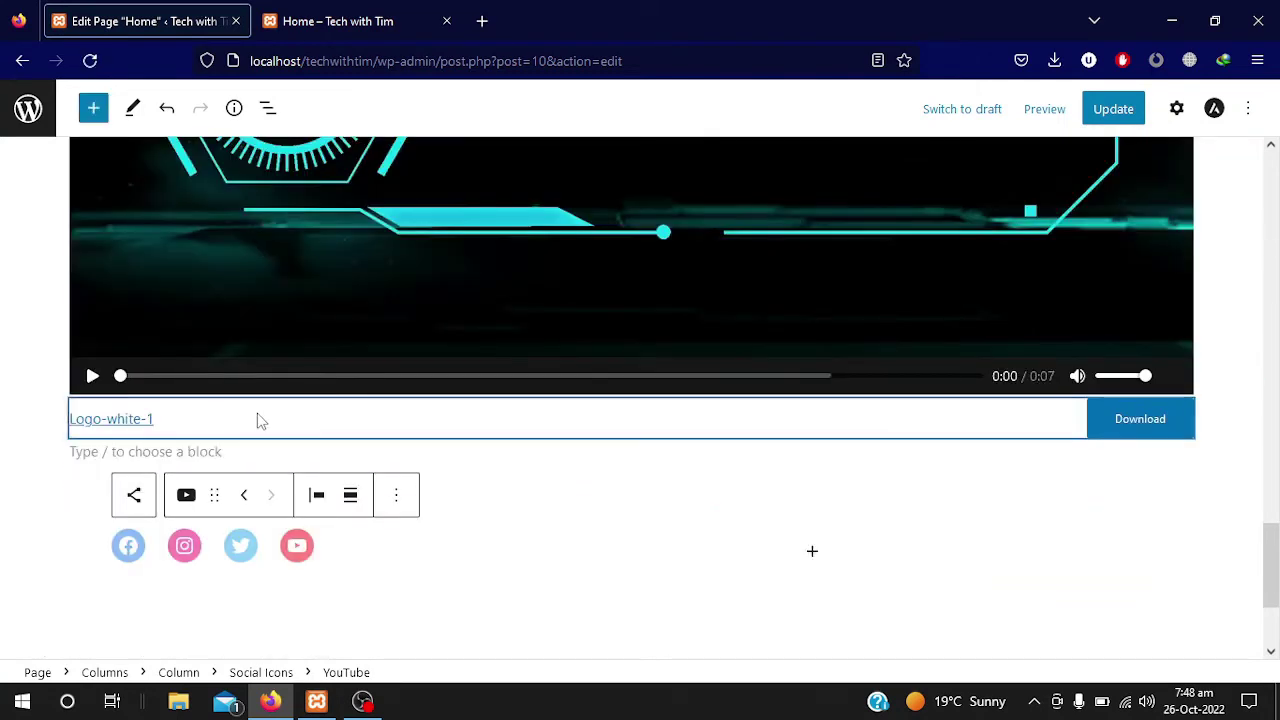
scroll(609, 529, down, 2)
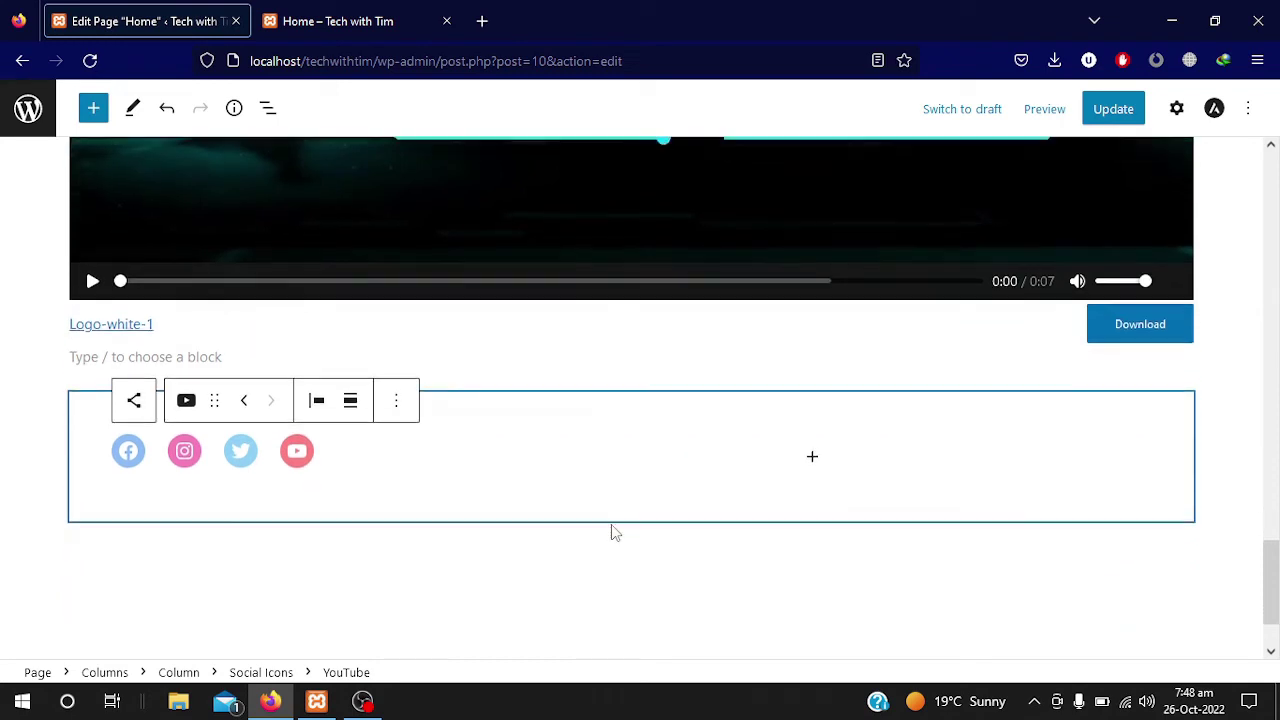
- Add a Paragraph block to the right column and paste the Lorem Ipsum welcome paragraph into it
click(812, 457)
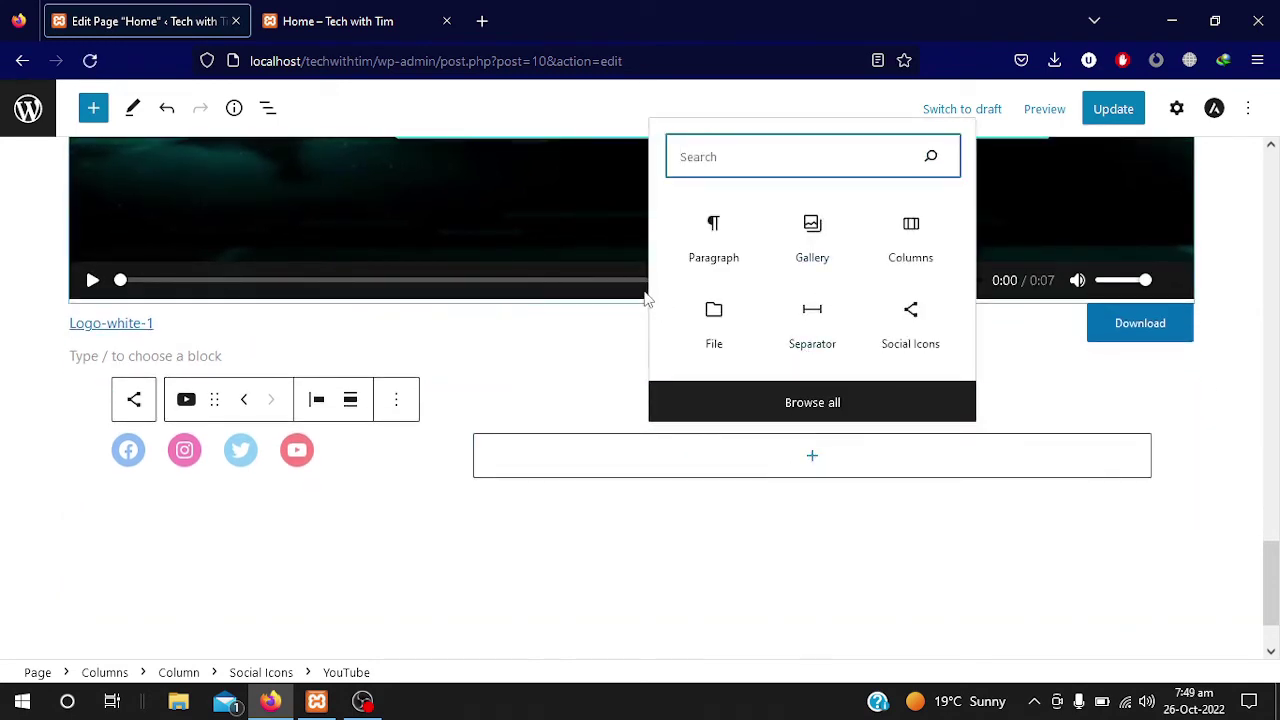
click(716, 232)
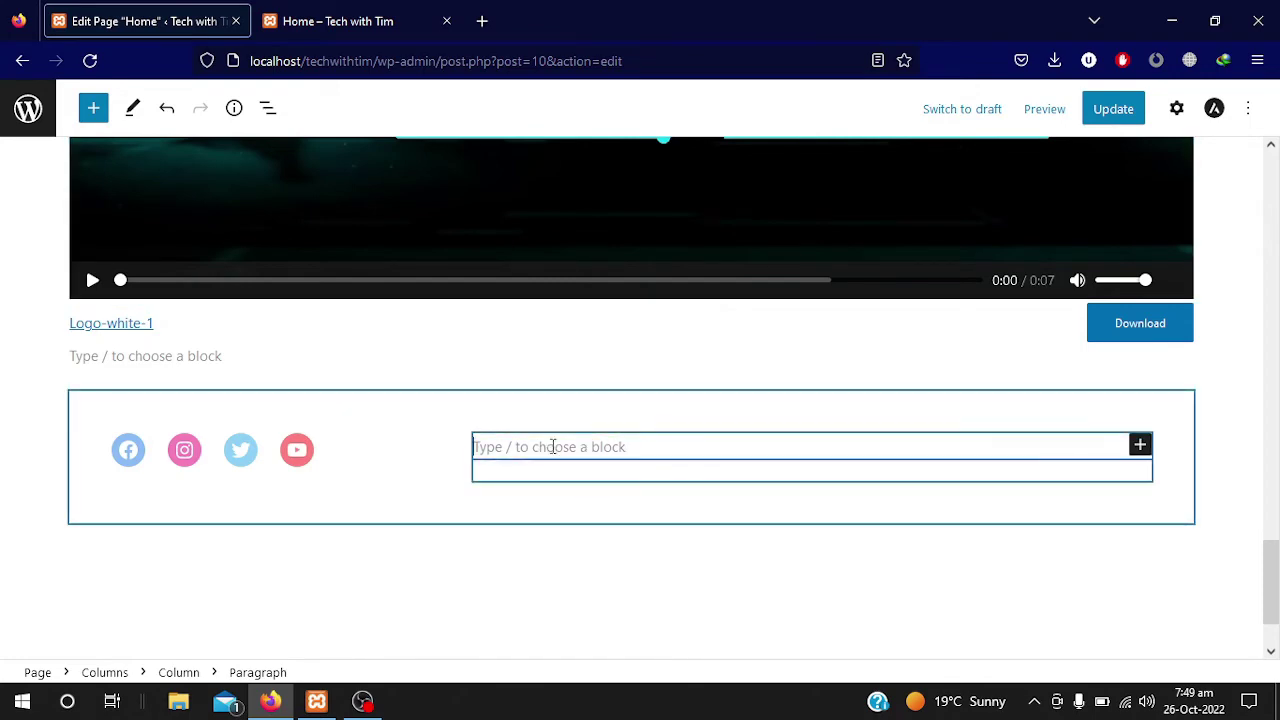
scroll(553, 447, up, 15)
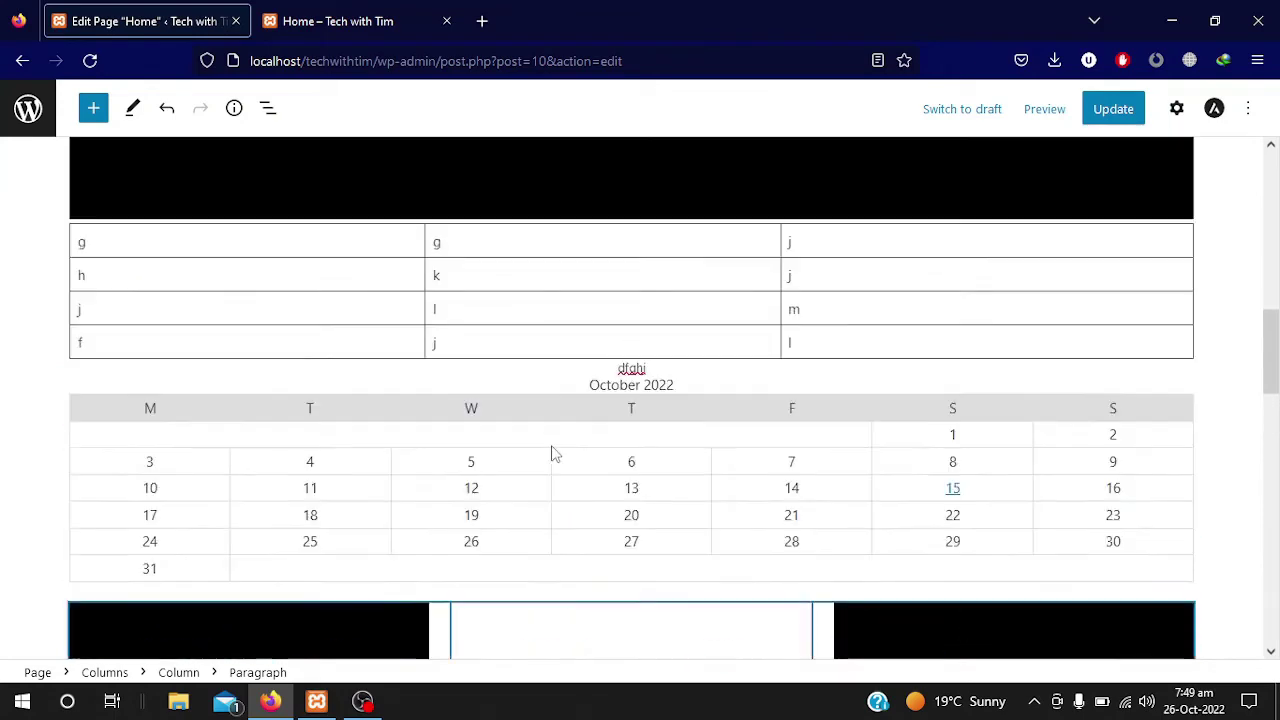
scroll(551, 451, up, 10)
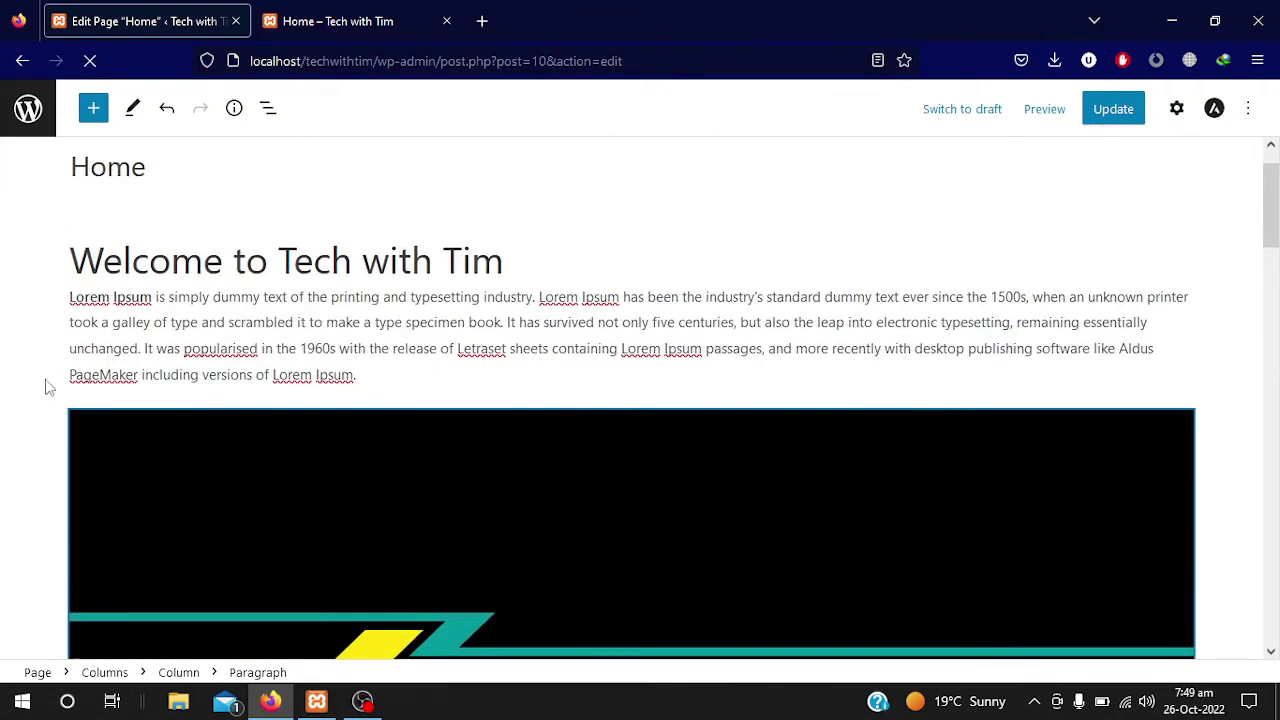
drag(70, 302, 357, 374)
key(ctrl+c)
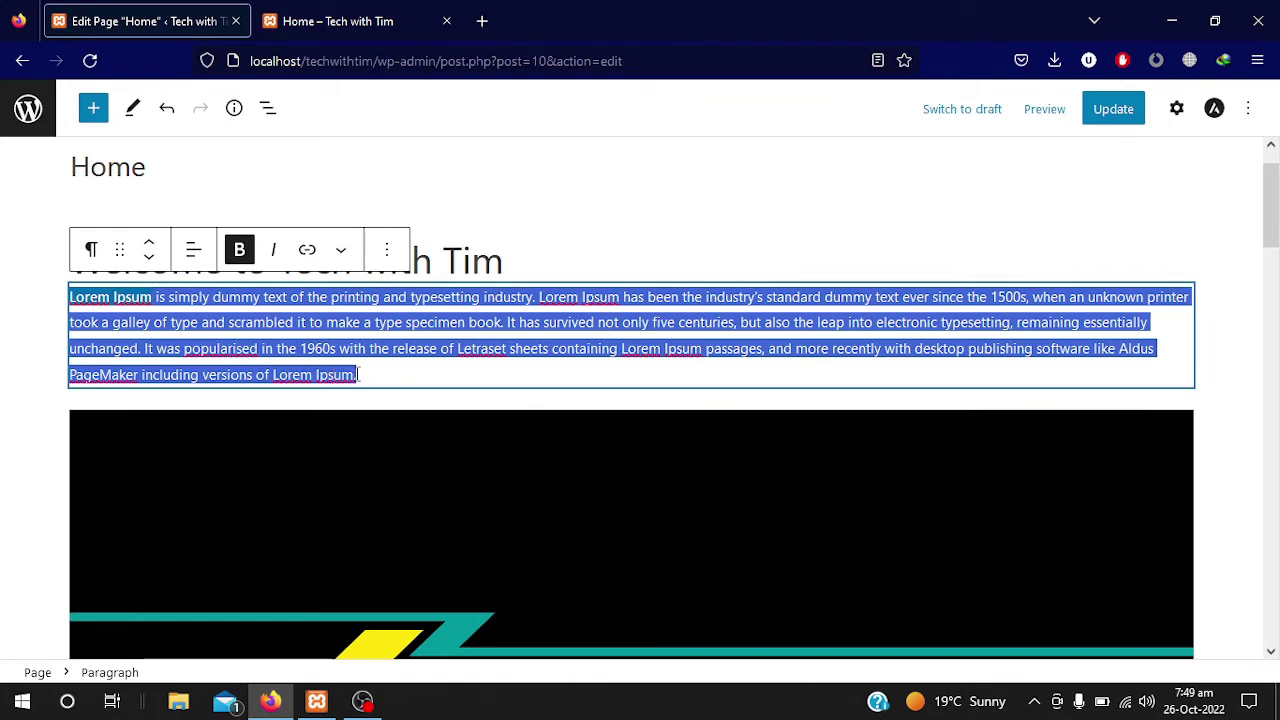
scroll(505, 400, down, 20)
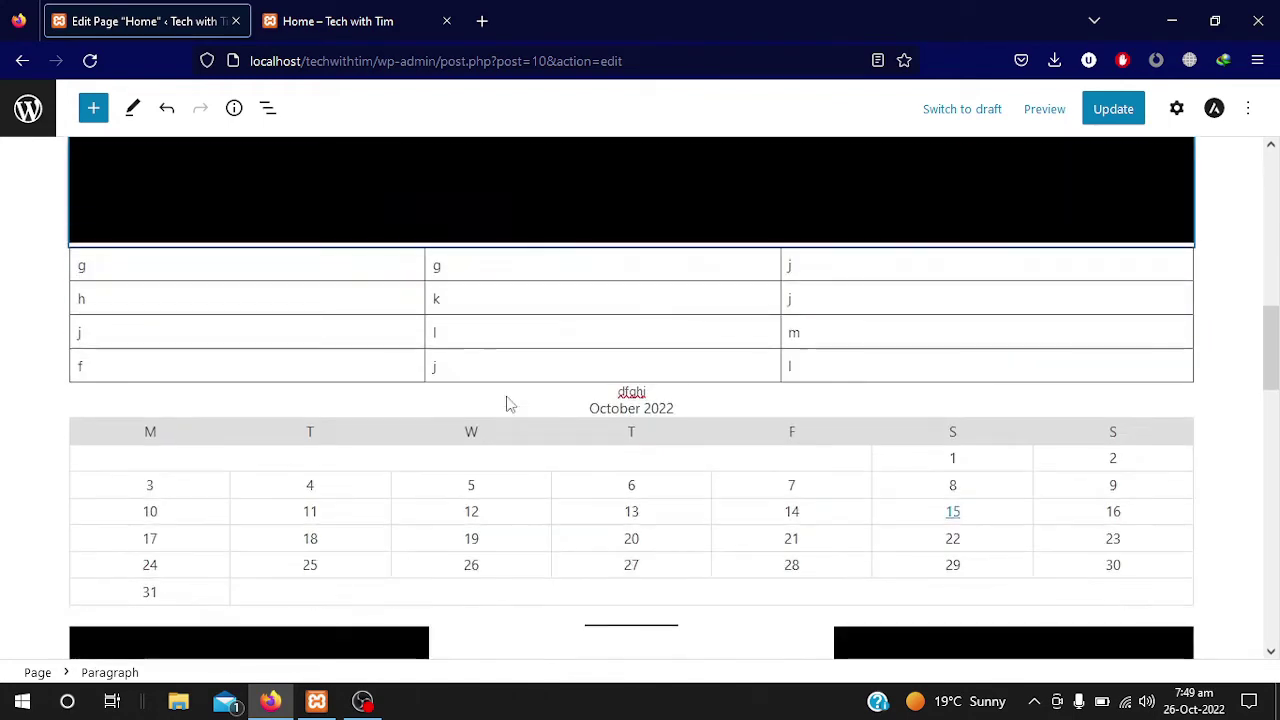
scroll(507, 402, down, 5)
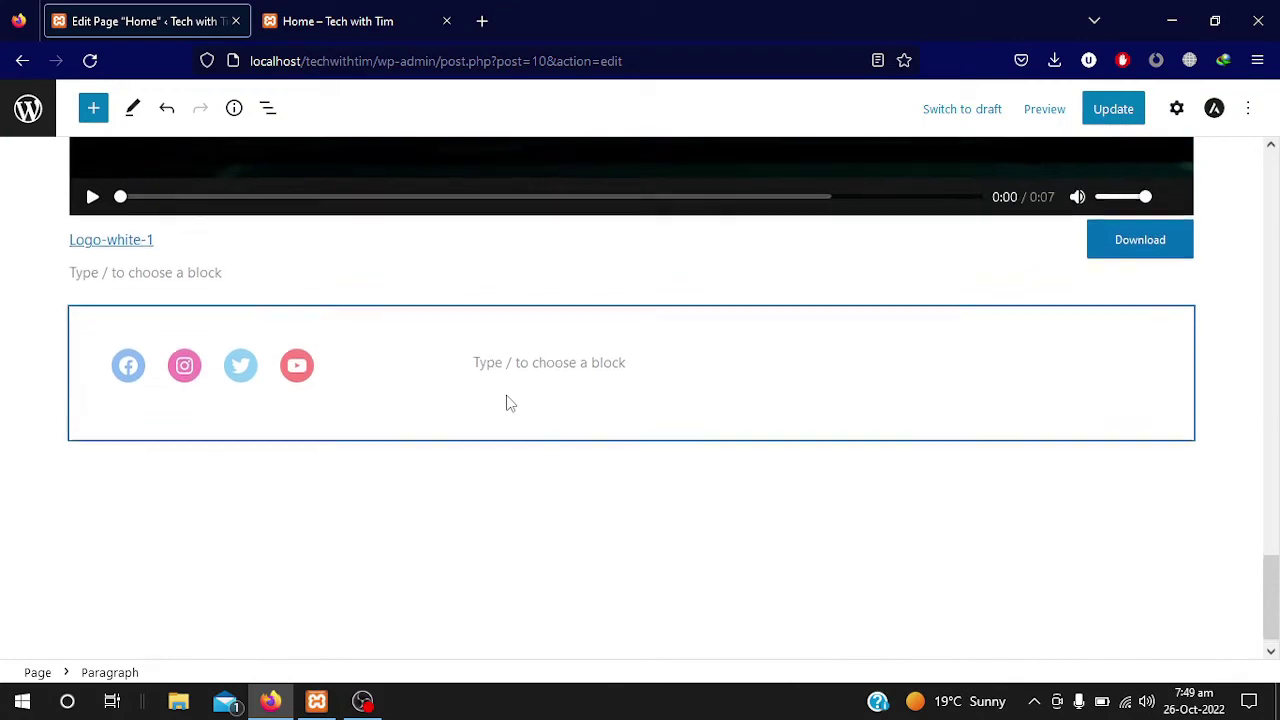
click(564, 372)
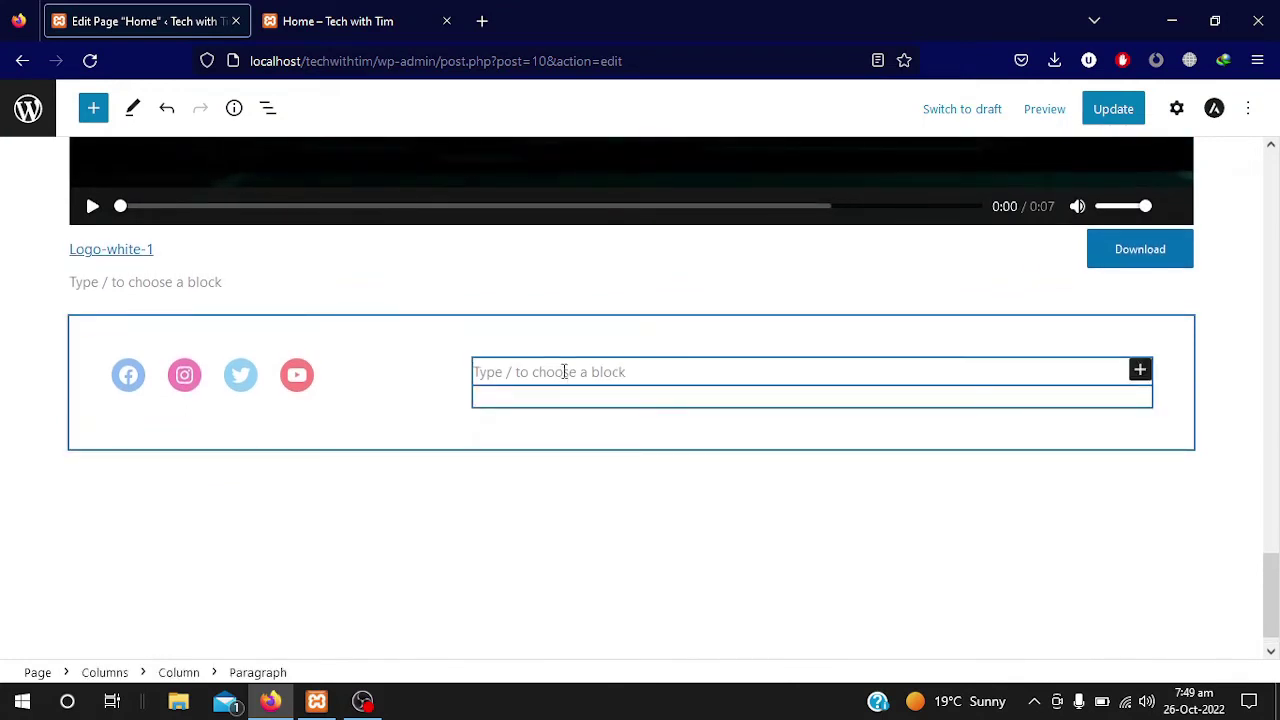
key(ctrl+v)
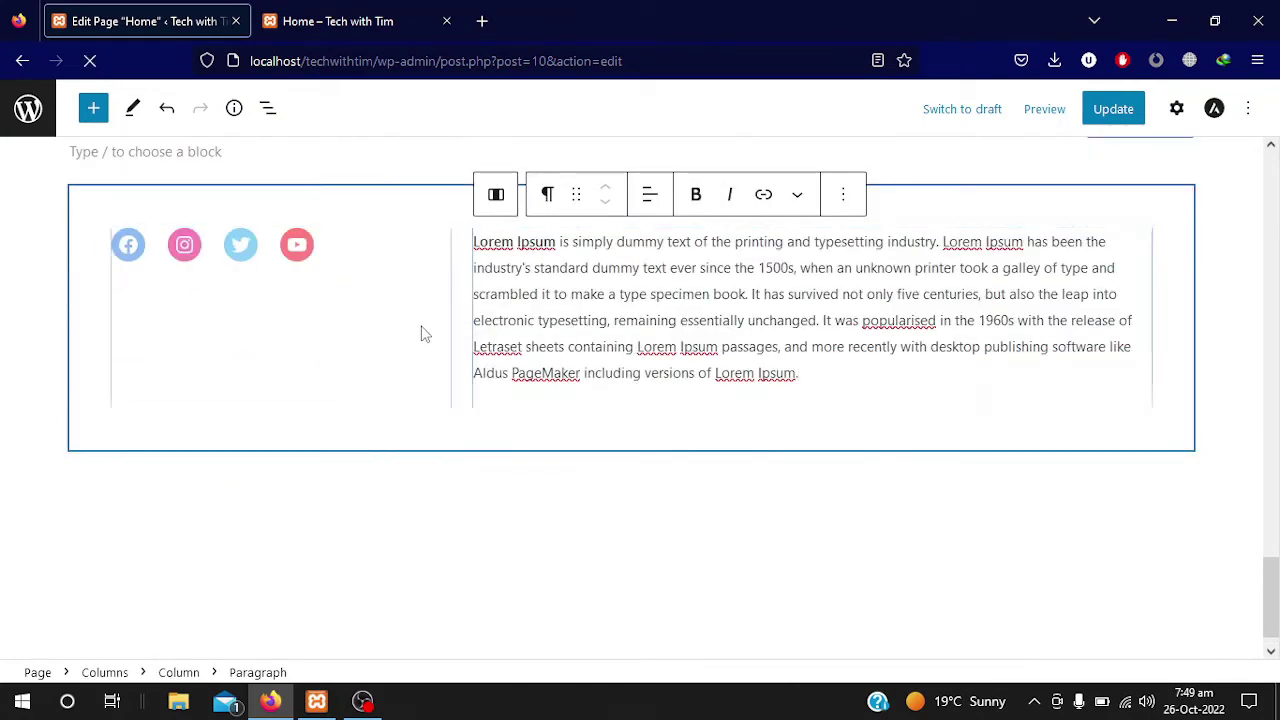
- Update the Home page, then view the columns on the reloaded live page before returning to the editor
click(1113, 109)
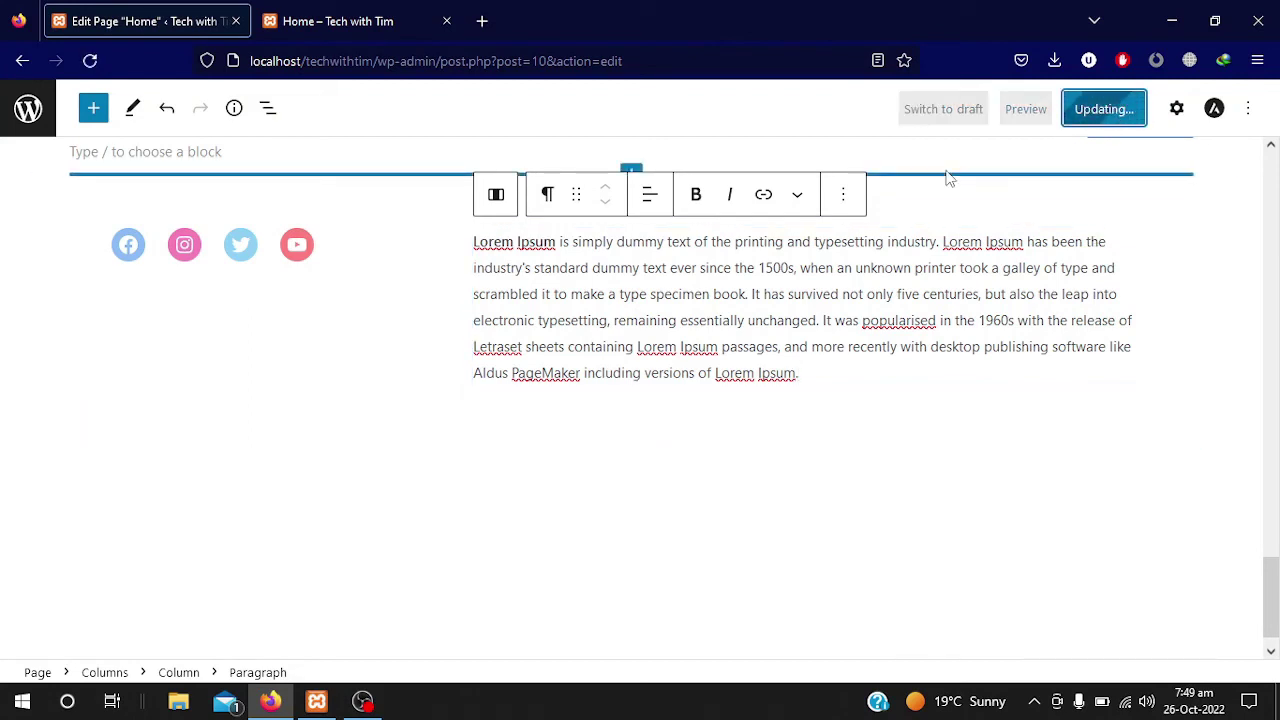
click(362, 16)
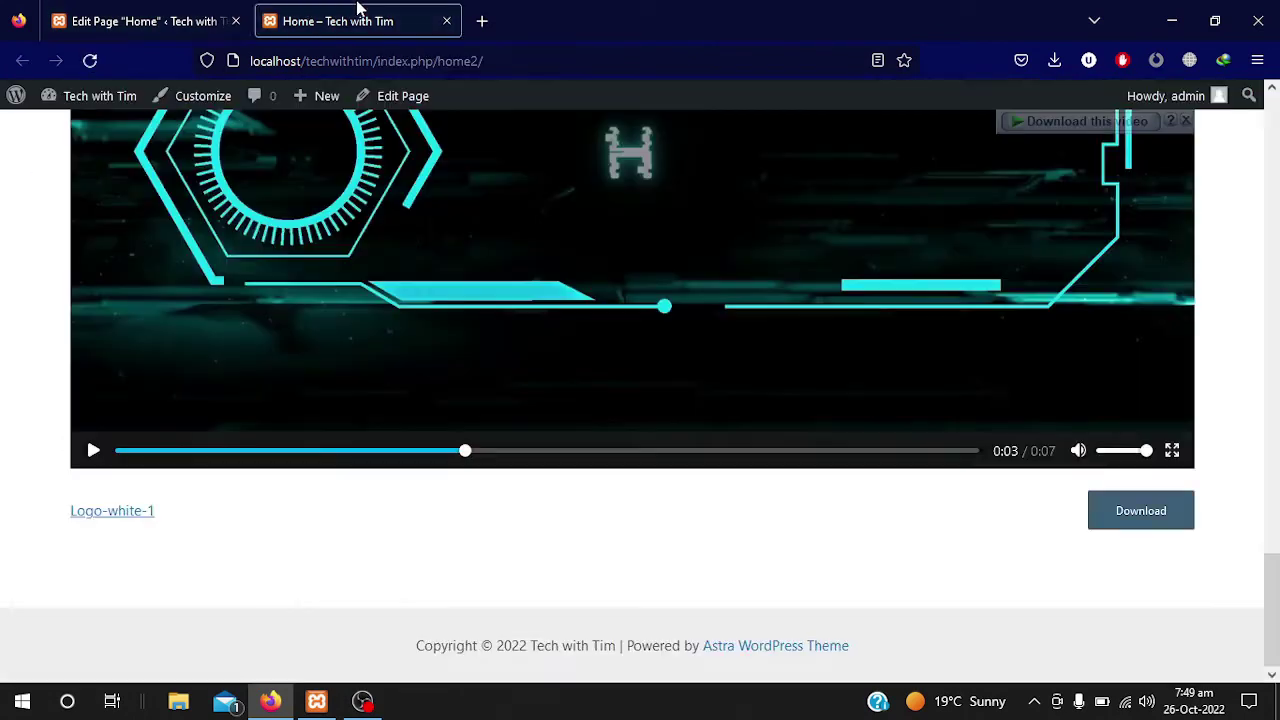
click(88, 62)
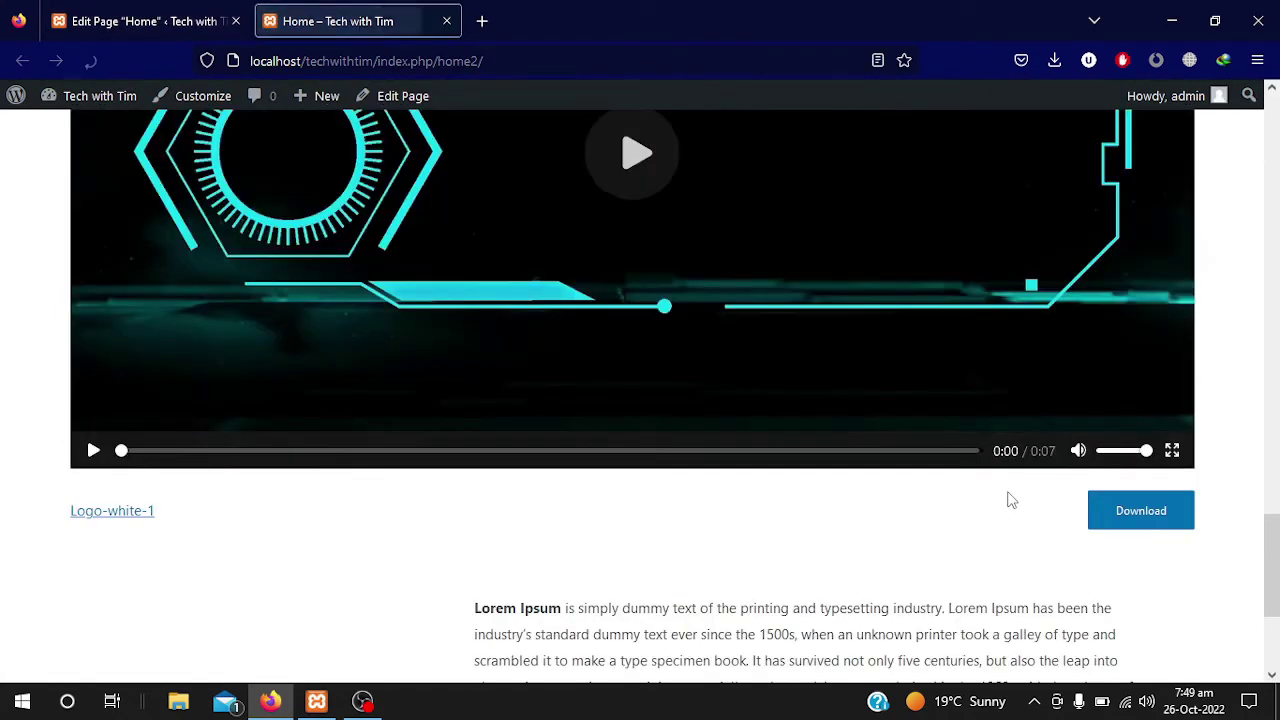
scroll(755, 557, down, 3)
scroll(757, 560, down, 1)
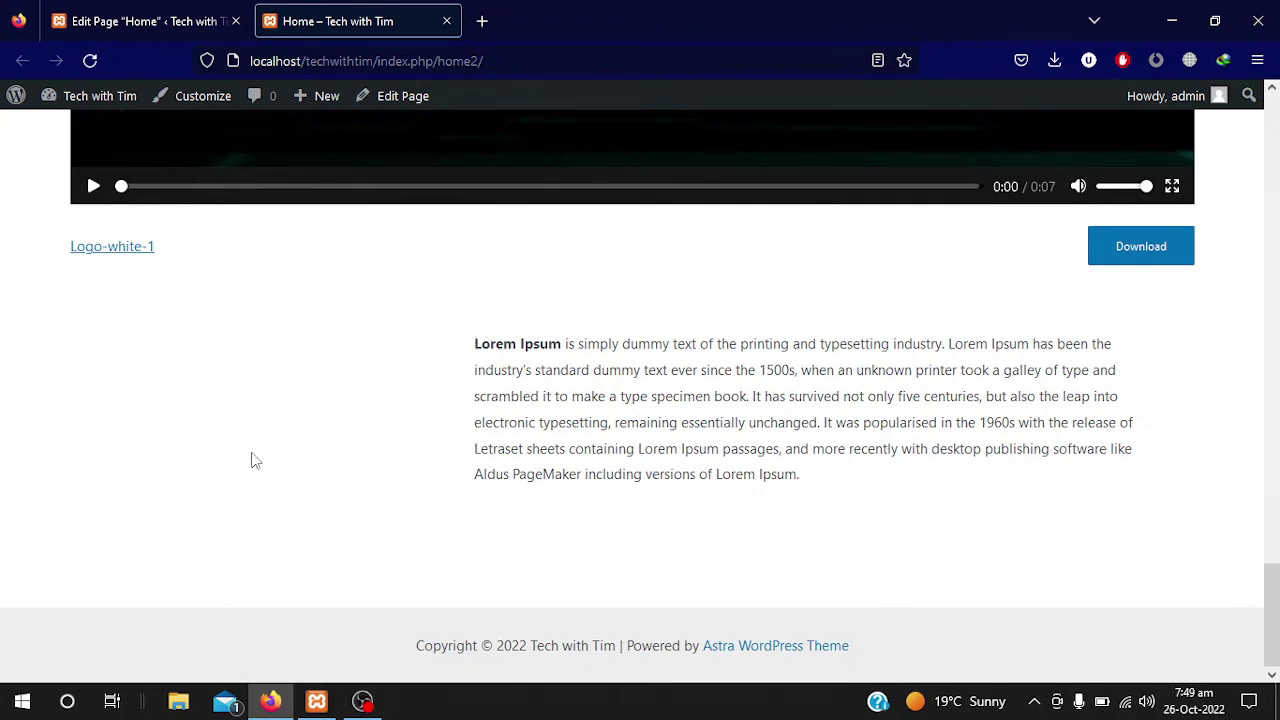
click(203, 14)
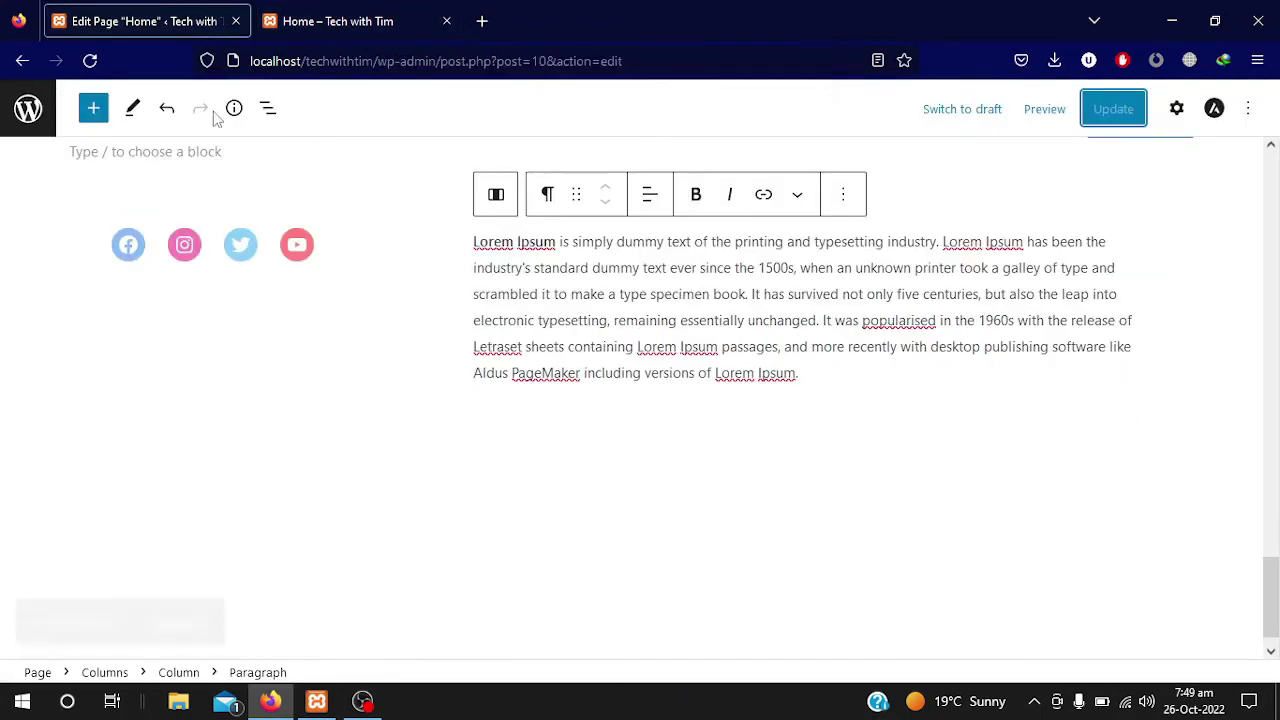
click(128, 242)
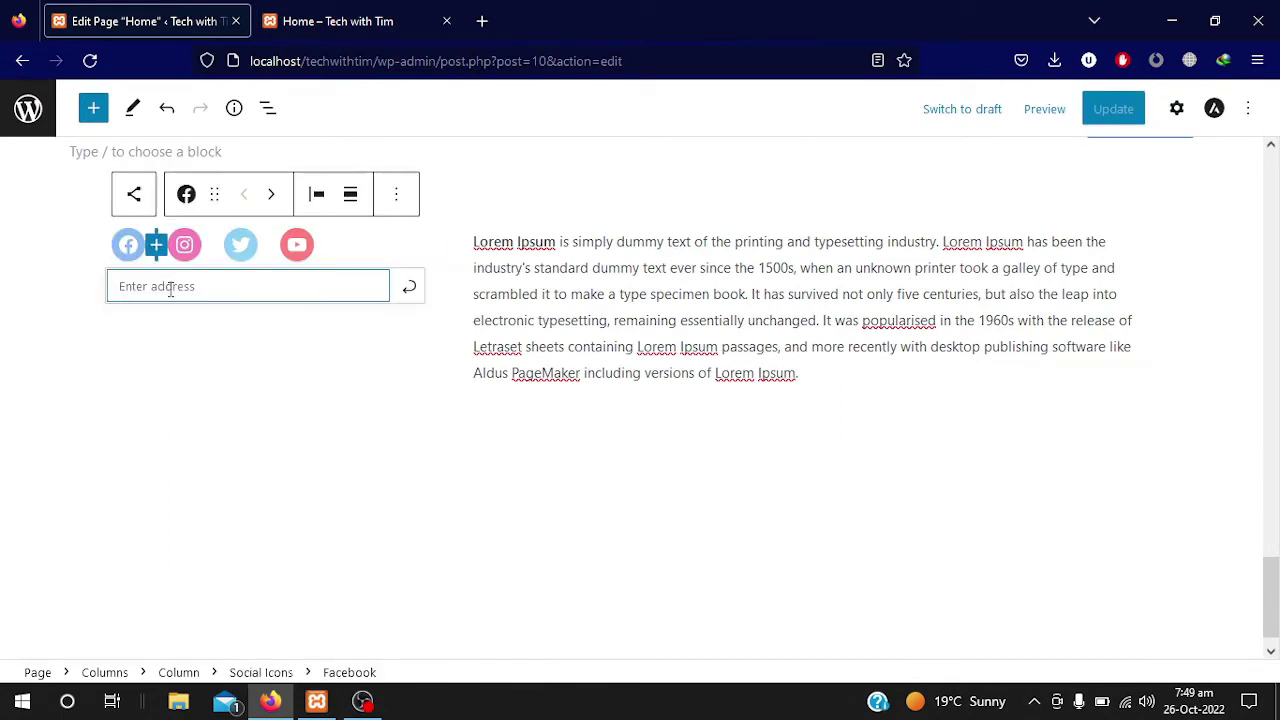
click(385, 8)
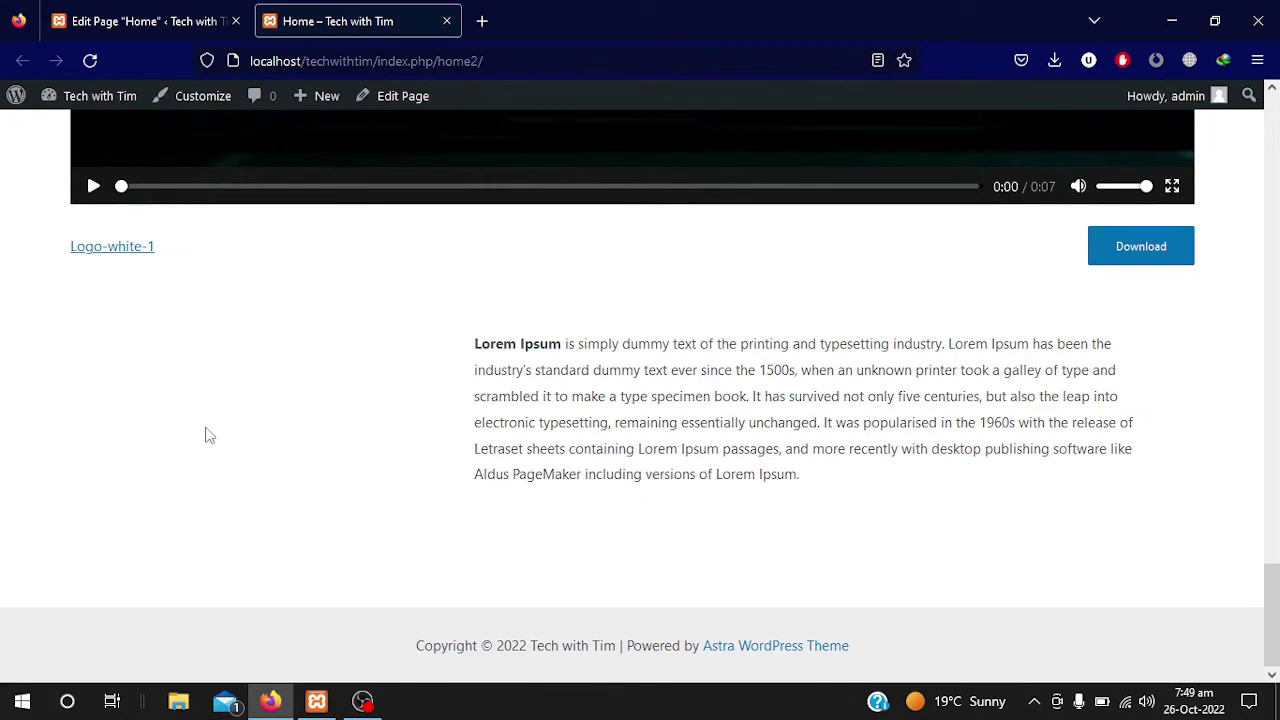
click(198, 24)
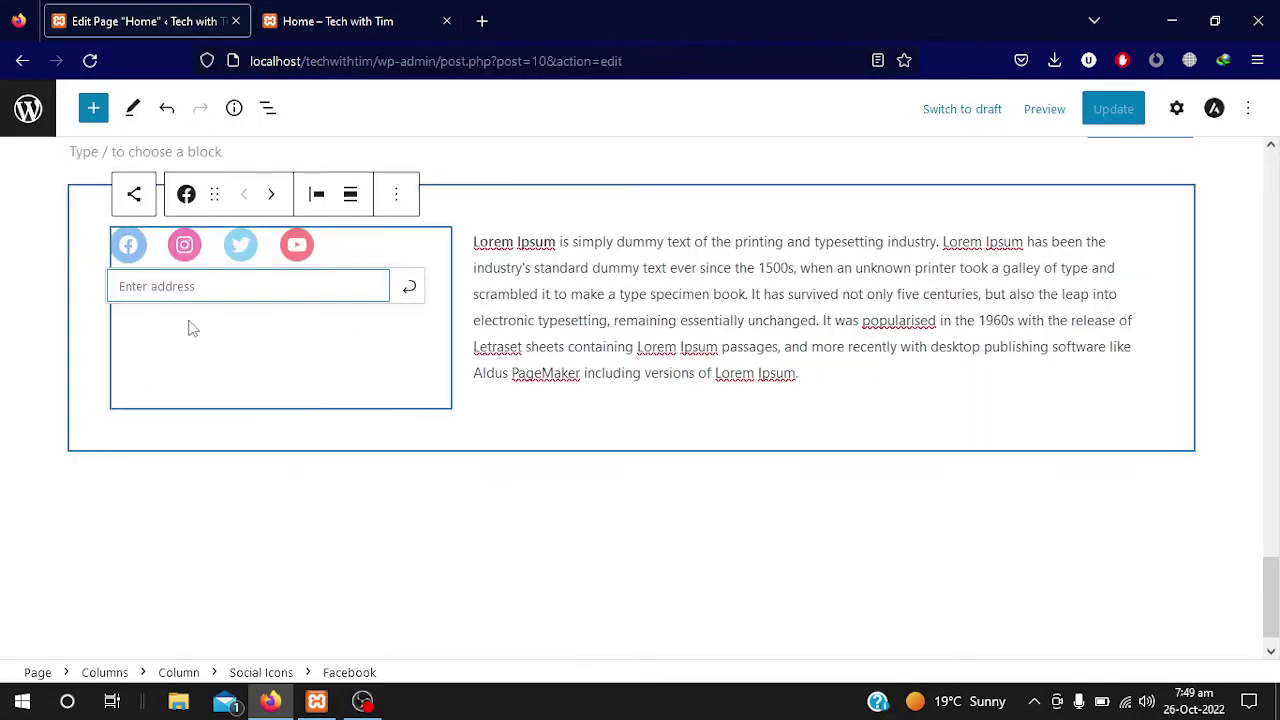
click(190, 285)
text(https://facebook.com)
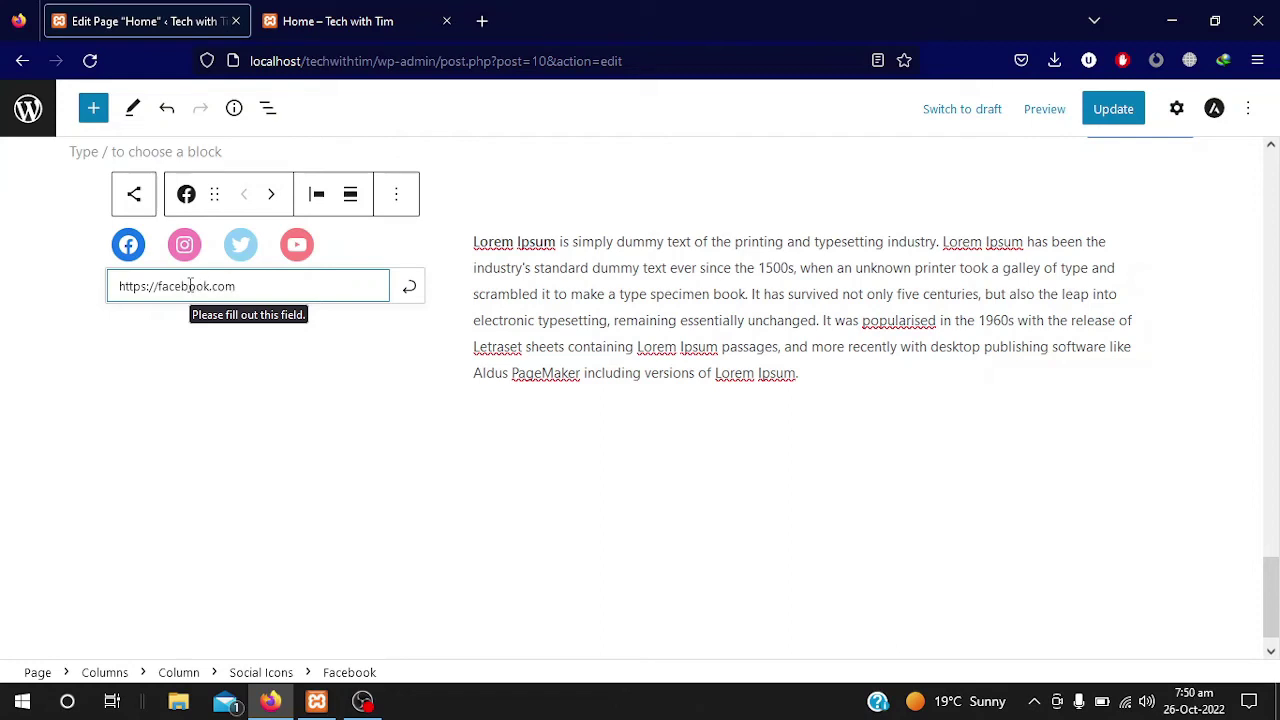
click(410, 290)
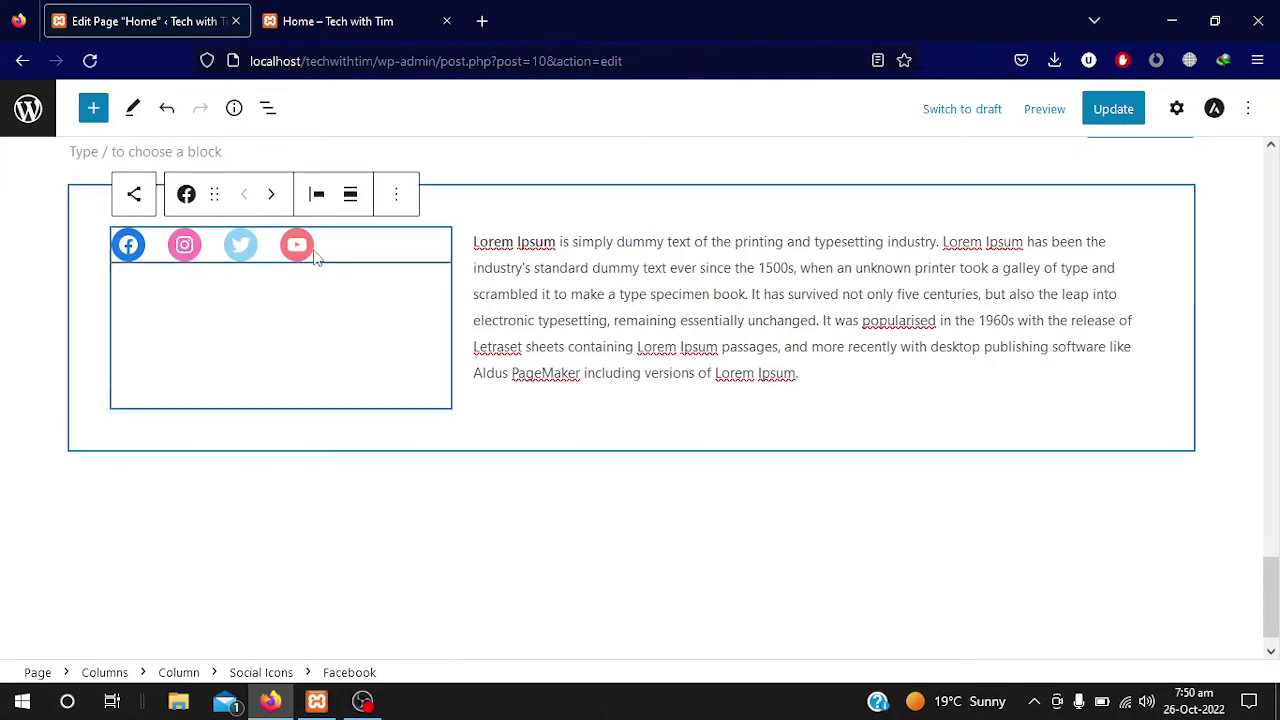
click(184, 248)
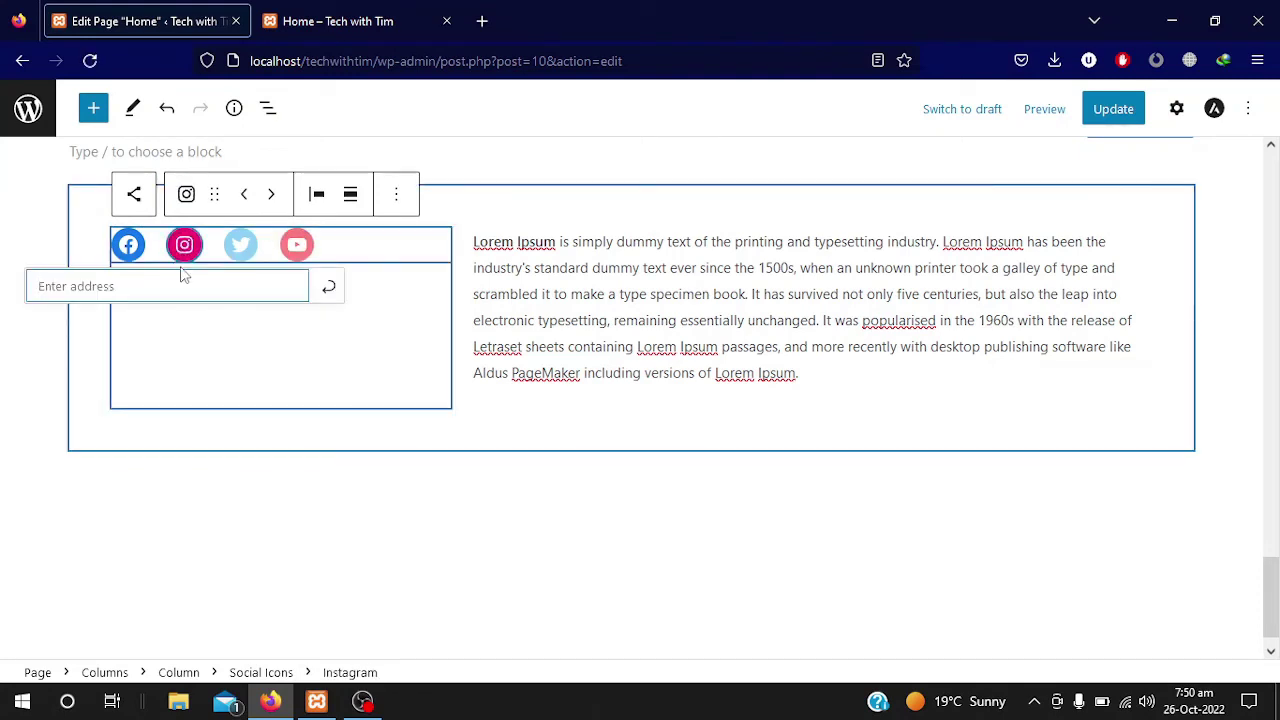
text(https://instagram.com)
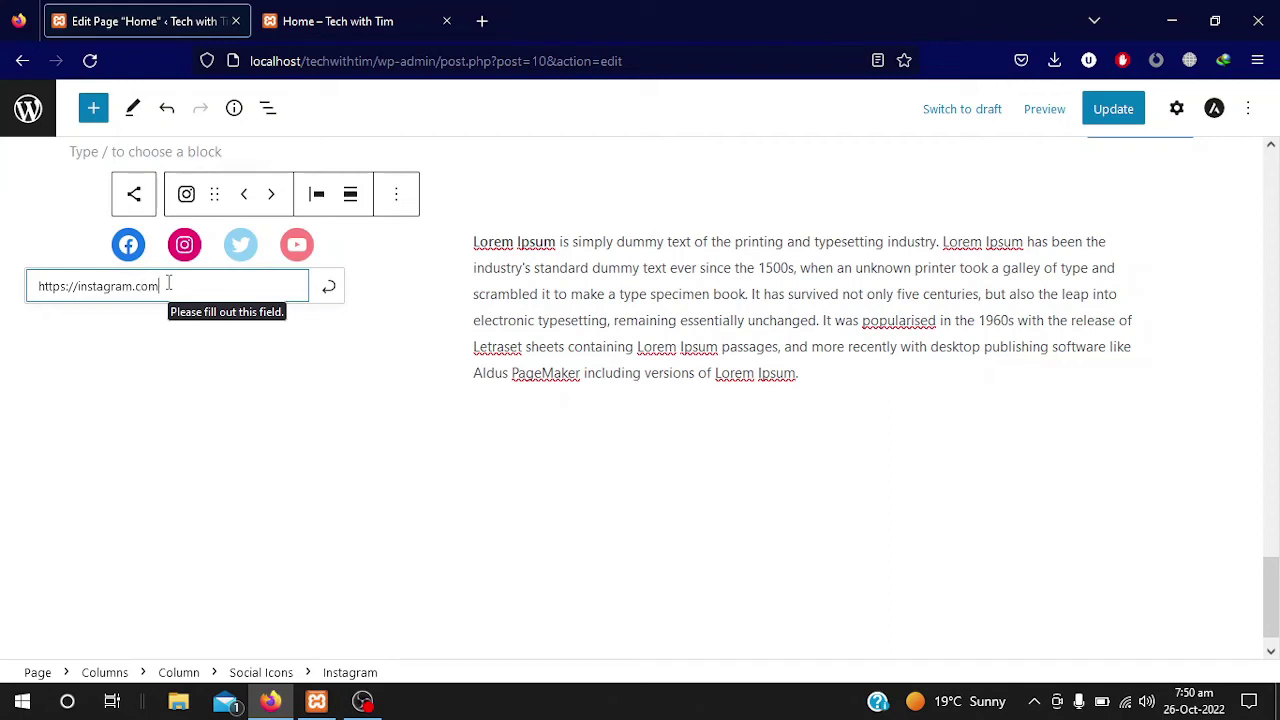
key(ctrl+s)
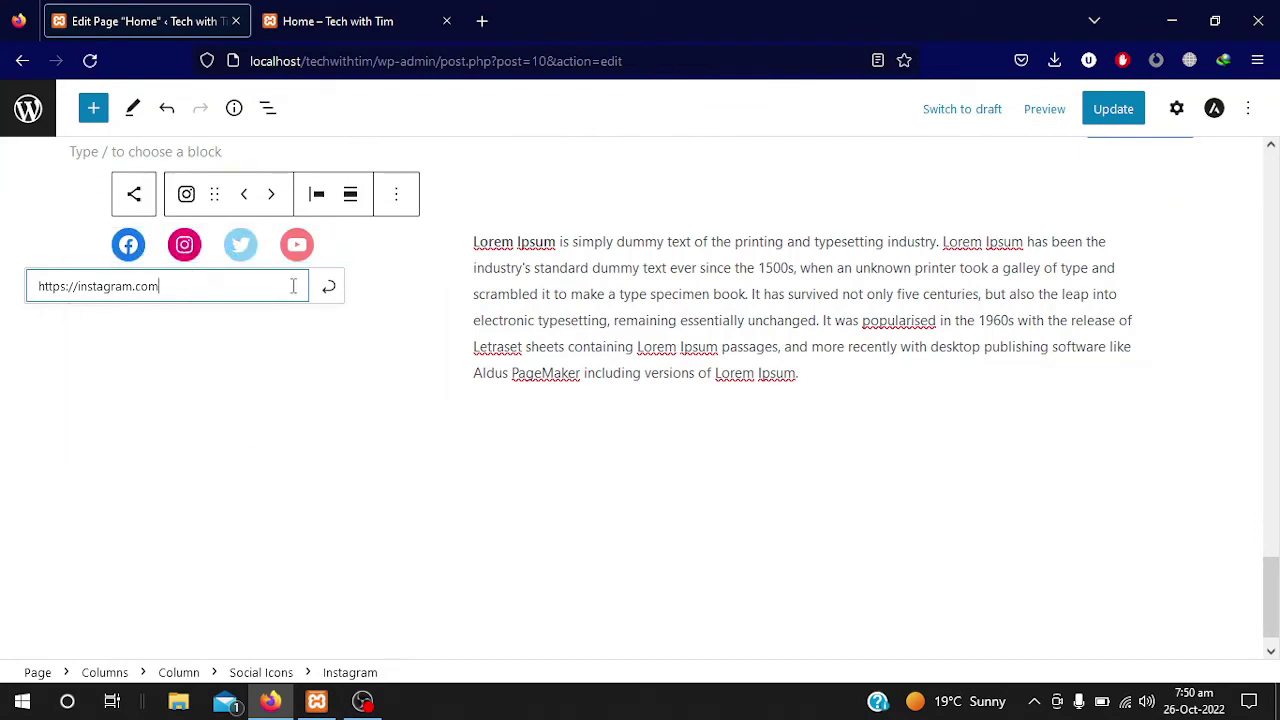
click(334, 290)
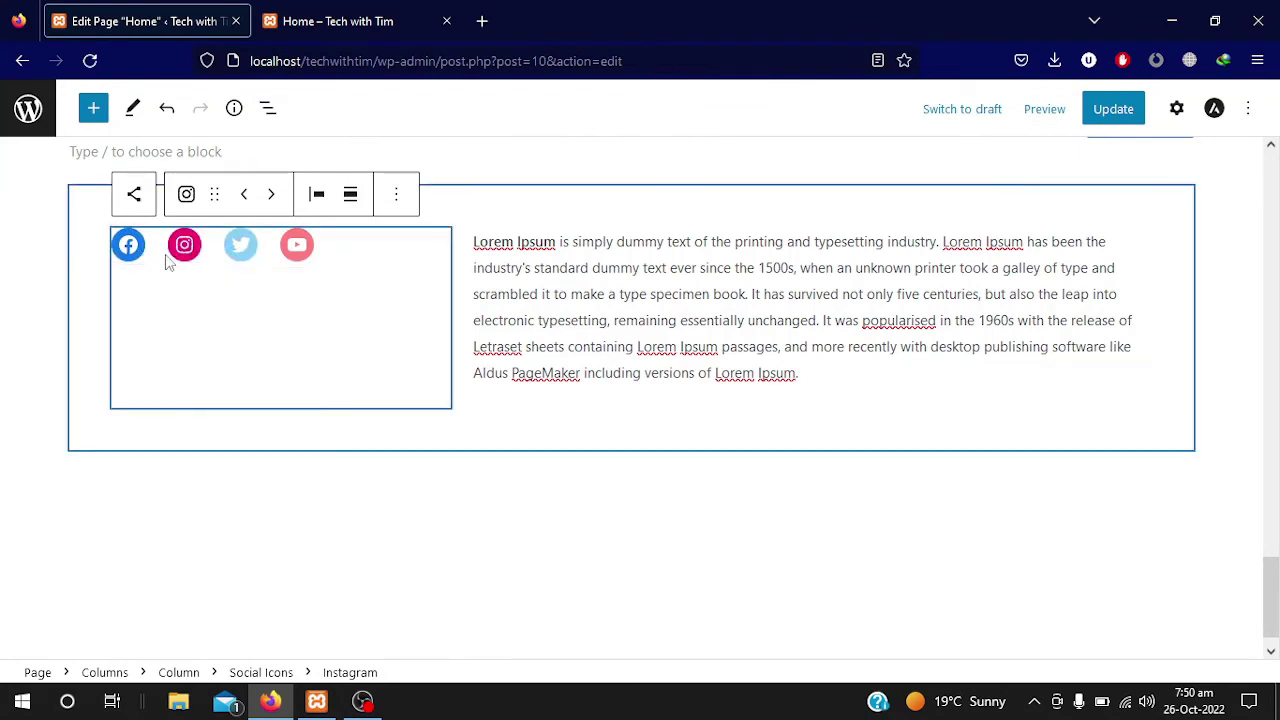
click(238, 249)
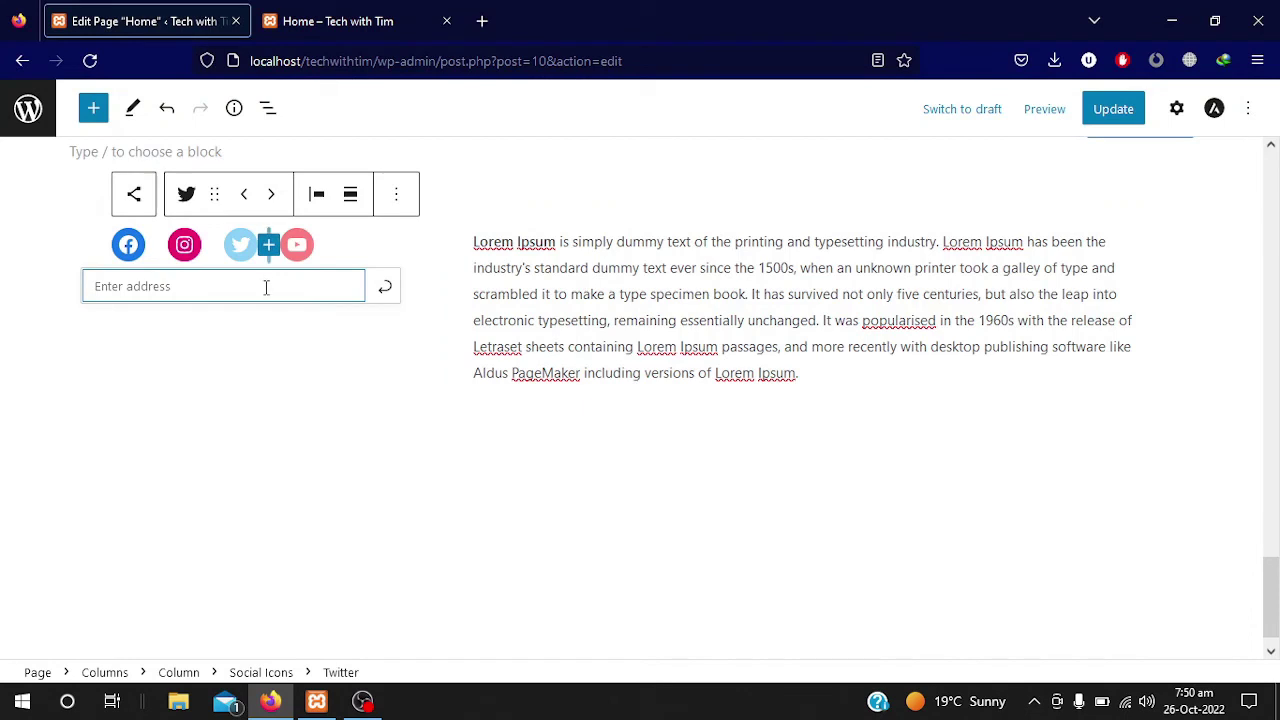
text(htt)
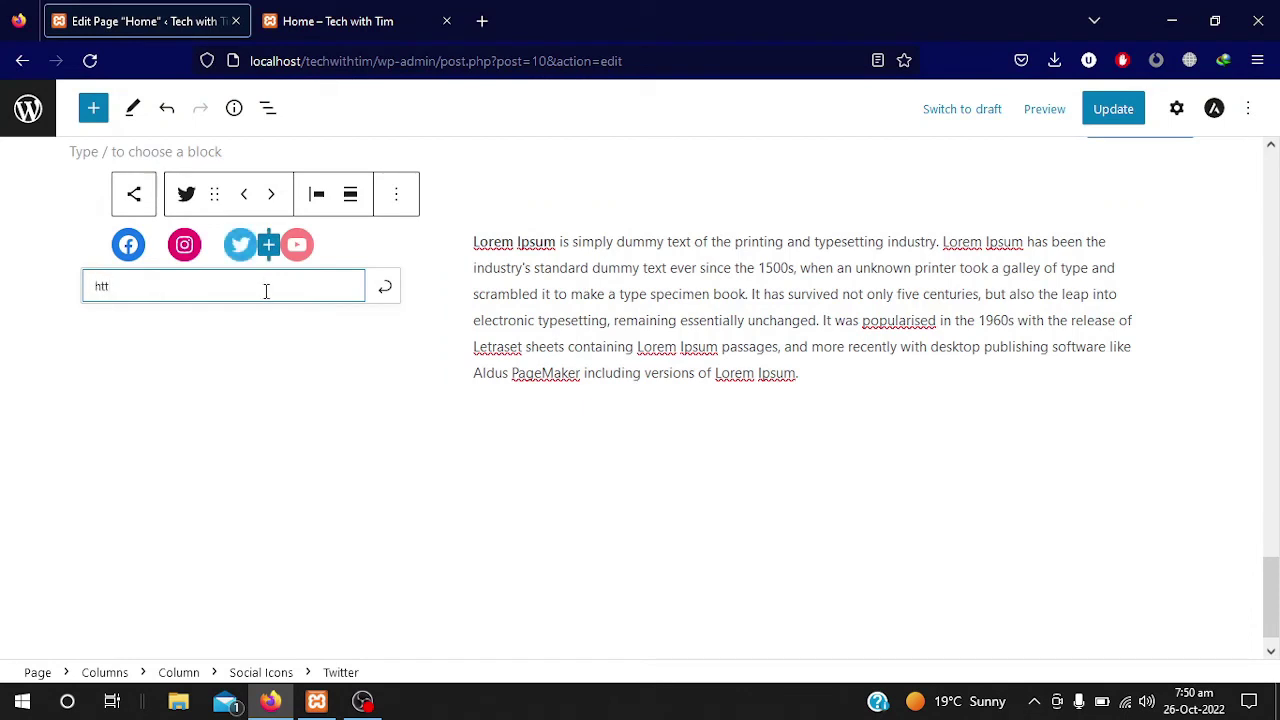
text(ps://twitter.com)
click(384, 287)
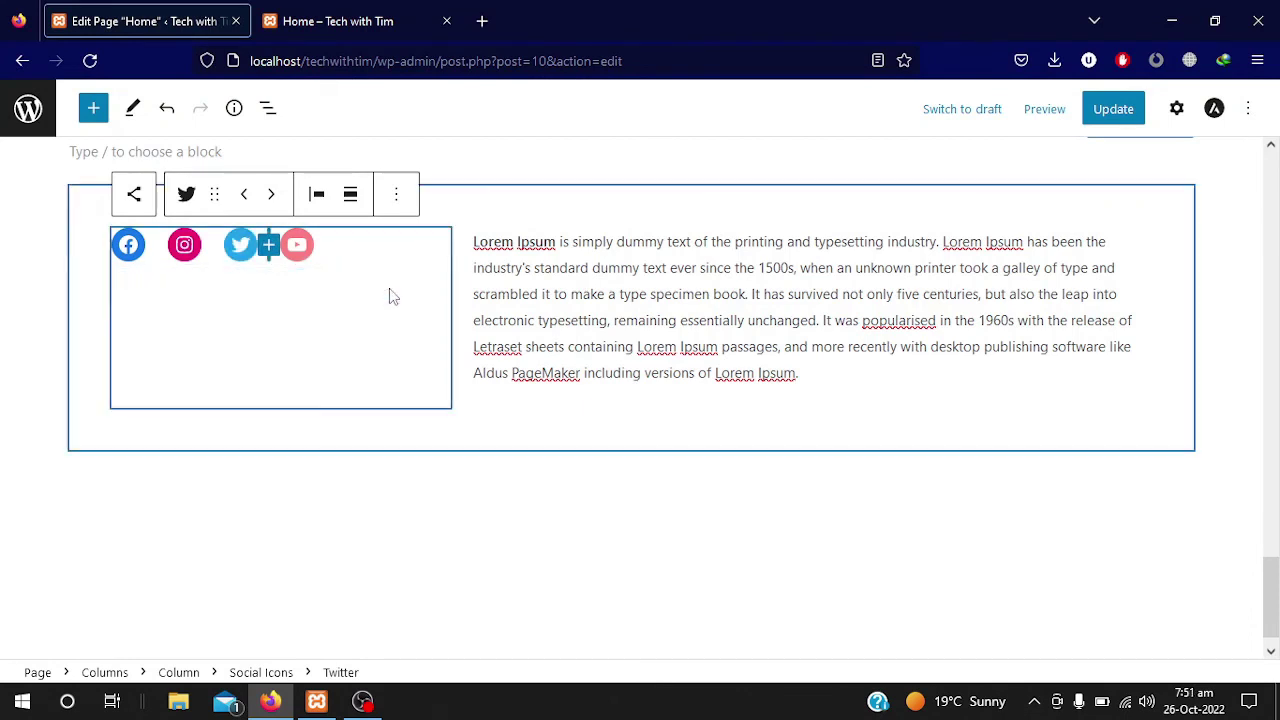
click(297, 247)
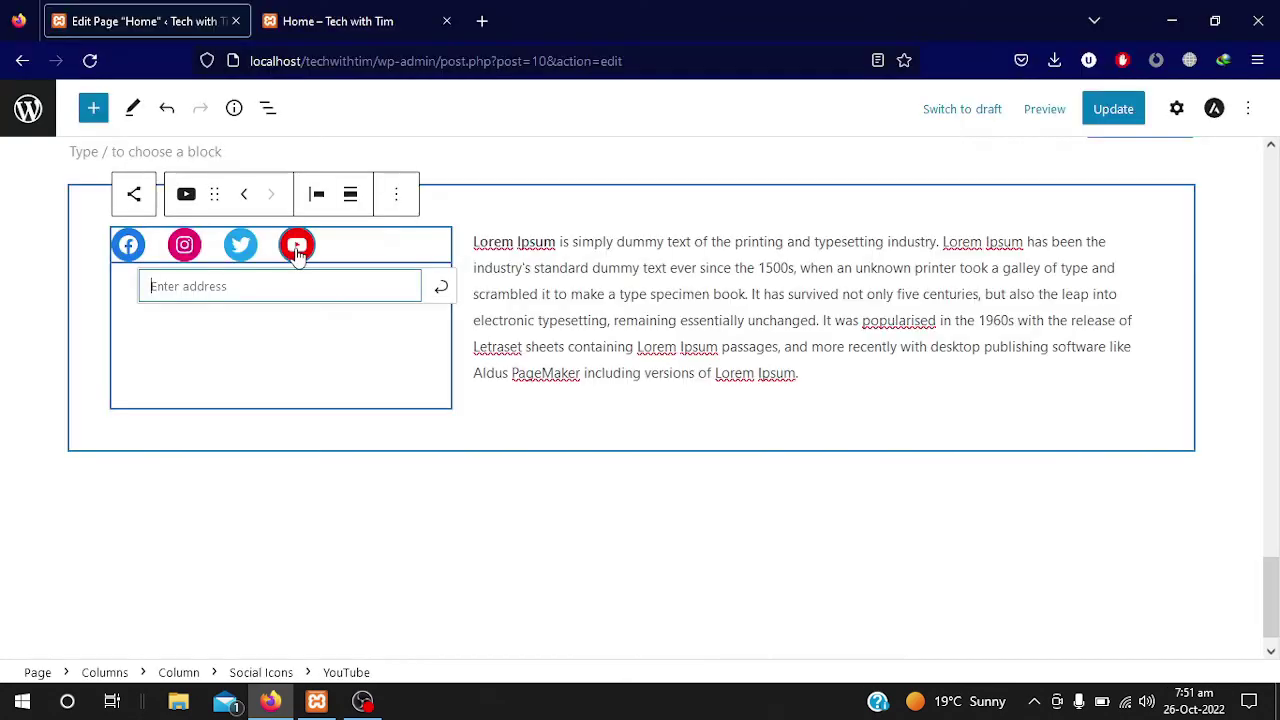
click(295, 282)
text(h)
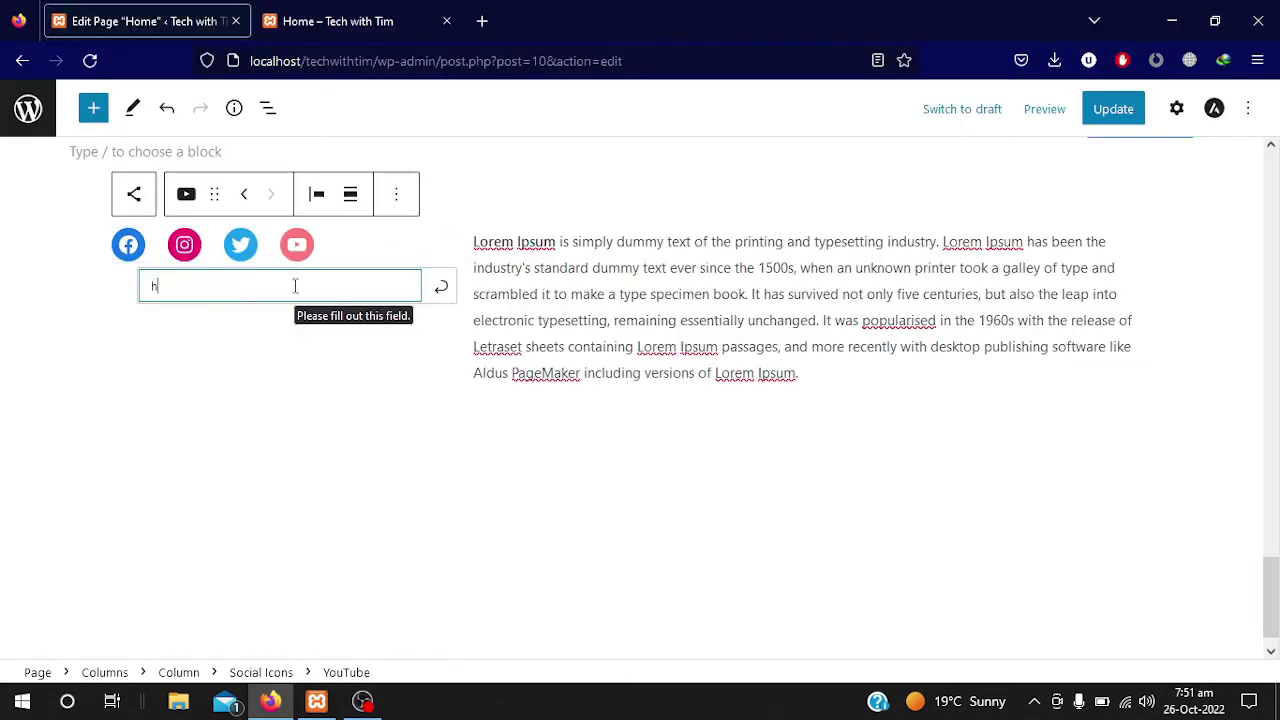
text(ttps://youtube.com)
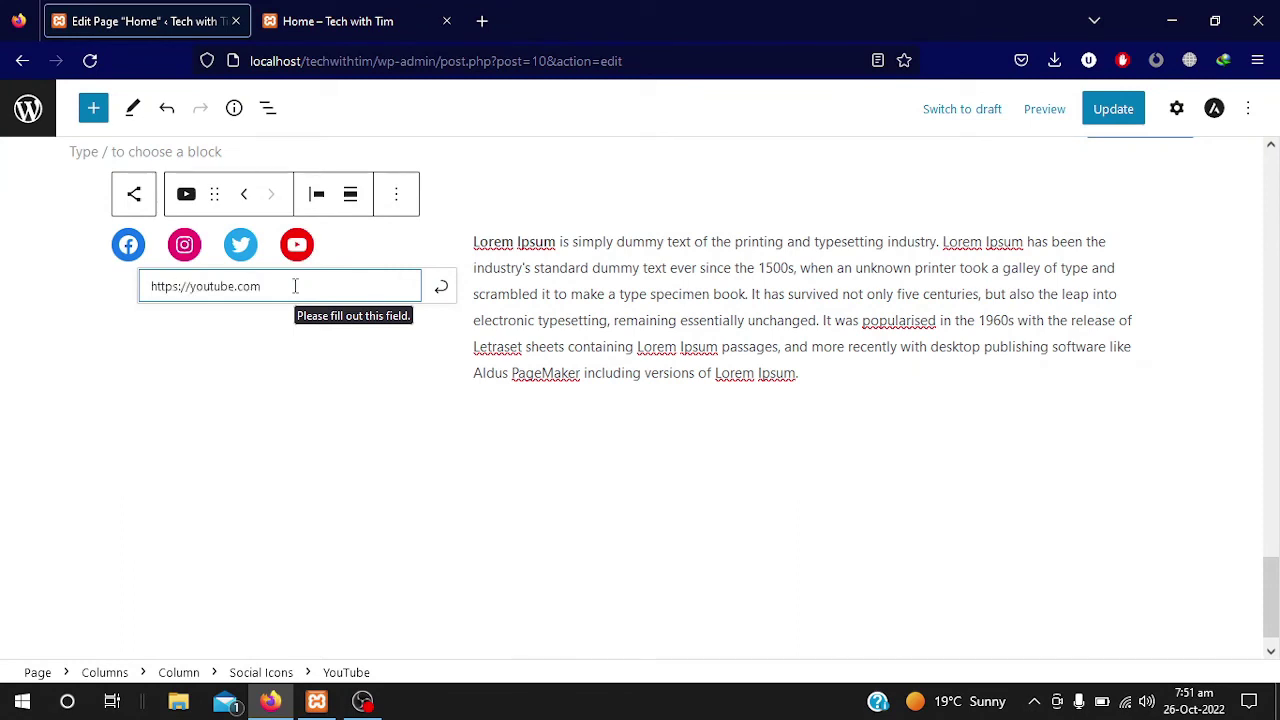
click(442, 288)
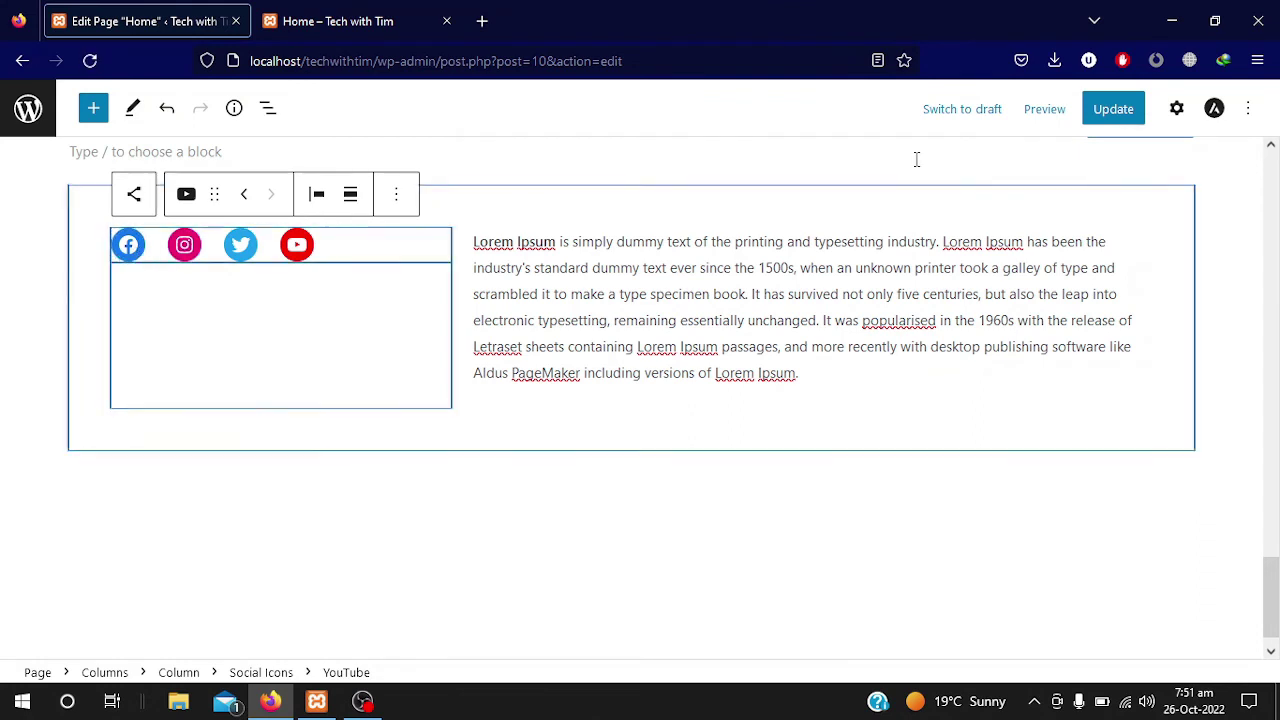
- Update the page and reload the live Home page
click(1122, 112)
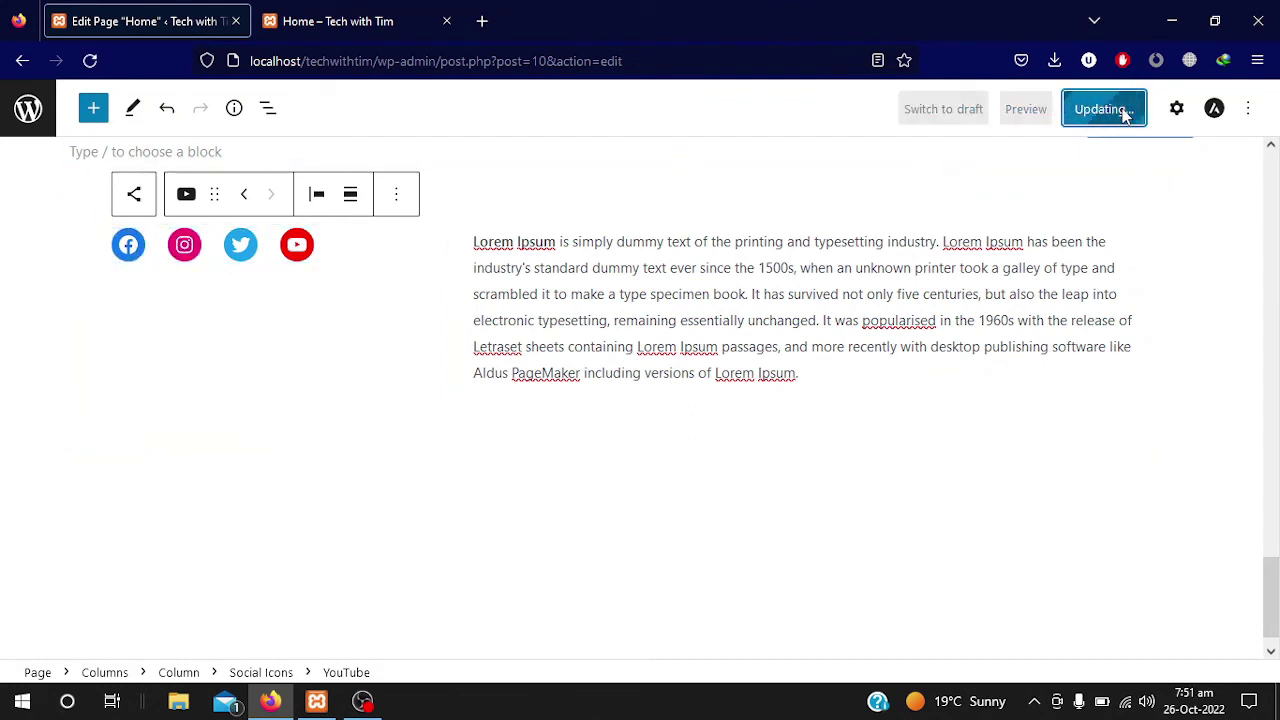
click(365, 15)
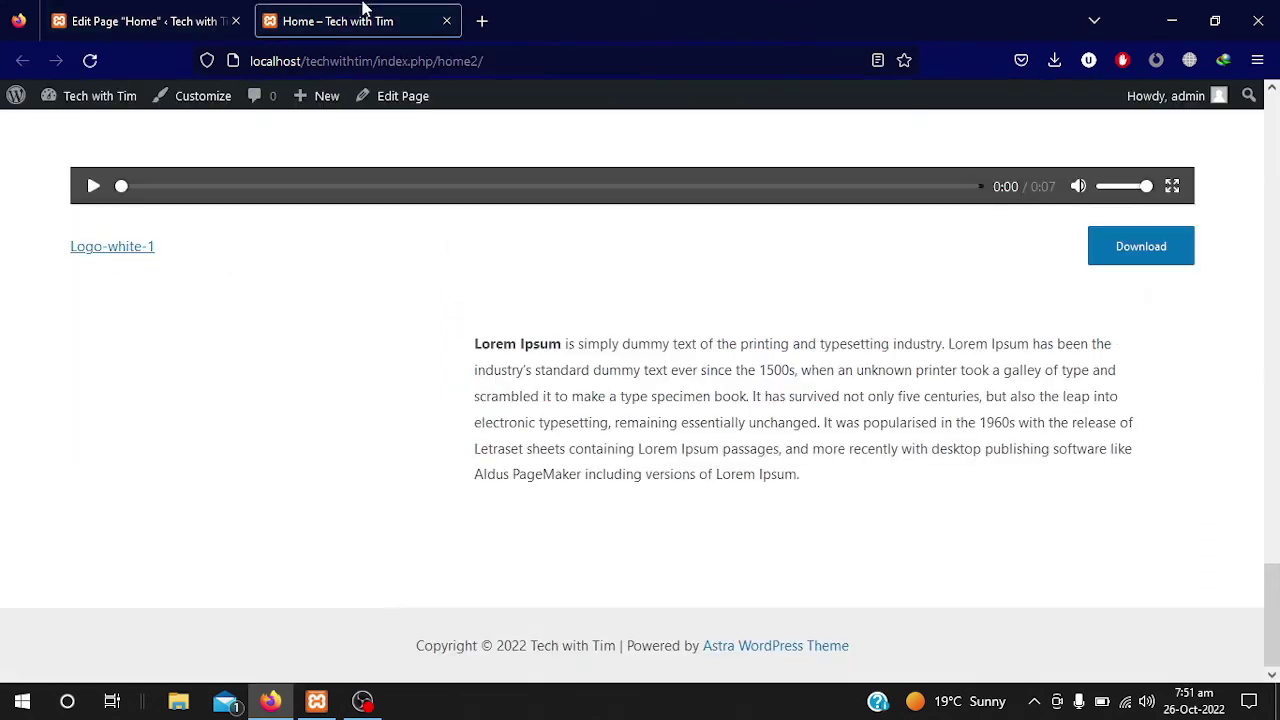
click(90, 62)
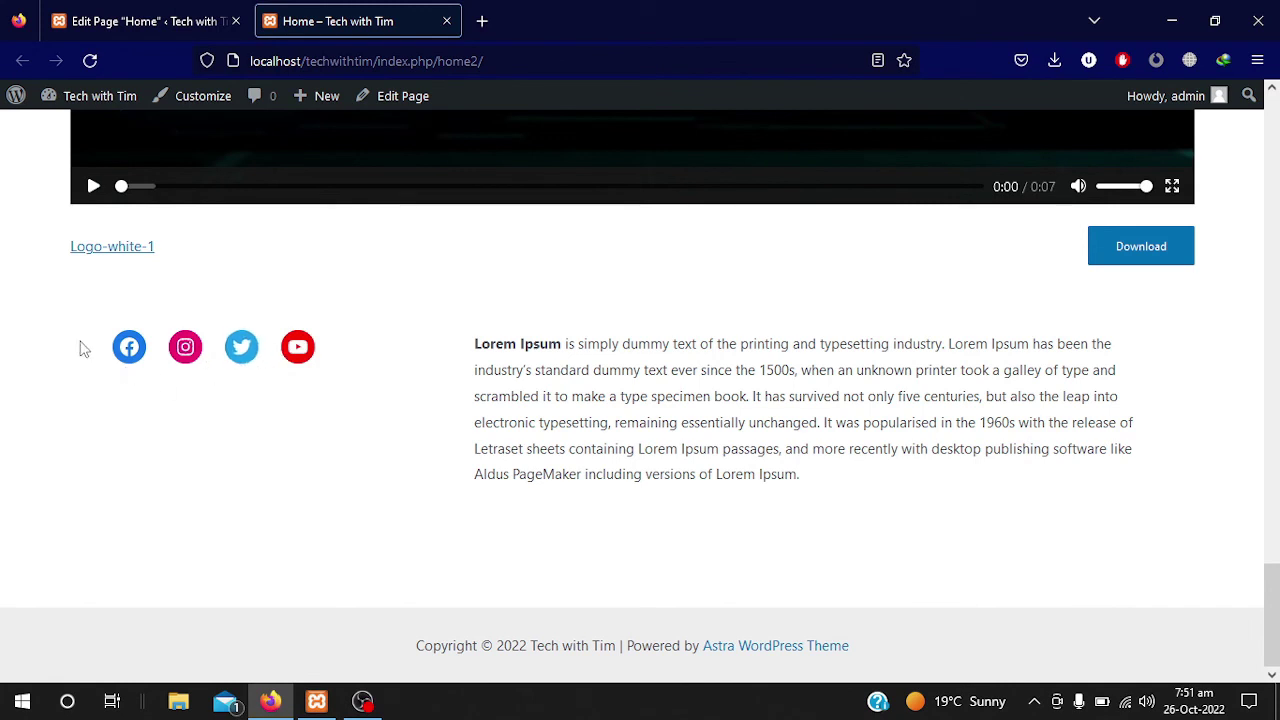
- Confirm the YouTube icon opens youtube.com in a new tab, then go back to the editor
right_click(299, 346)
click(337, 318)
click(593, 9)
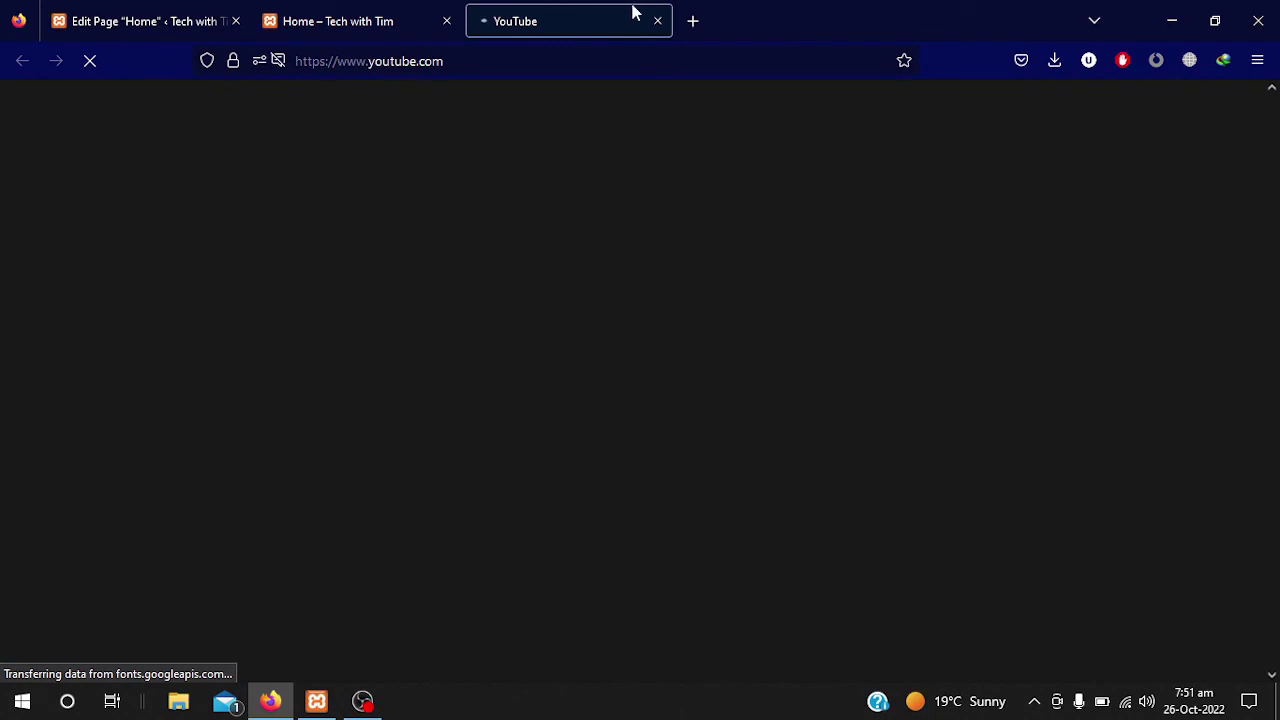
click(657, 22)
scroll(342, 522, up, 15)
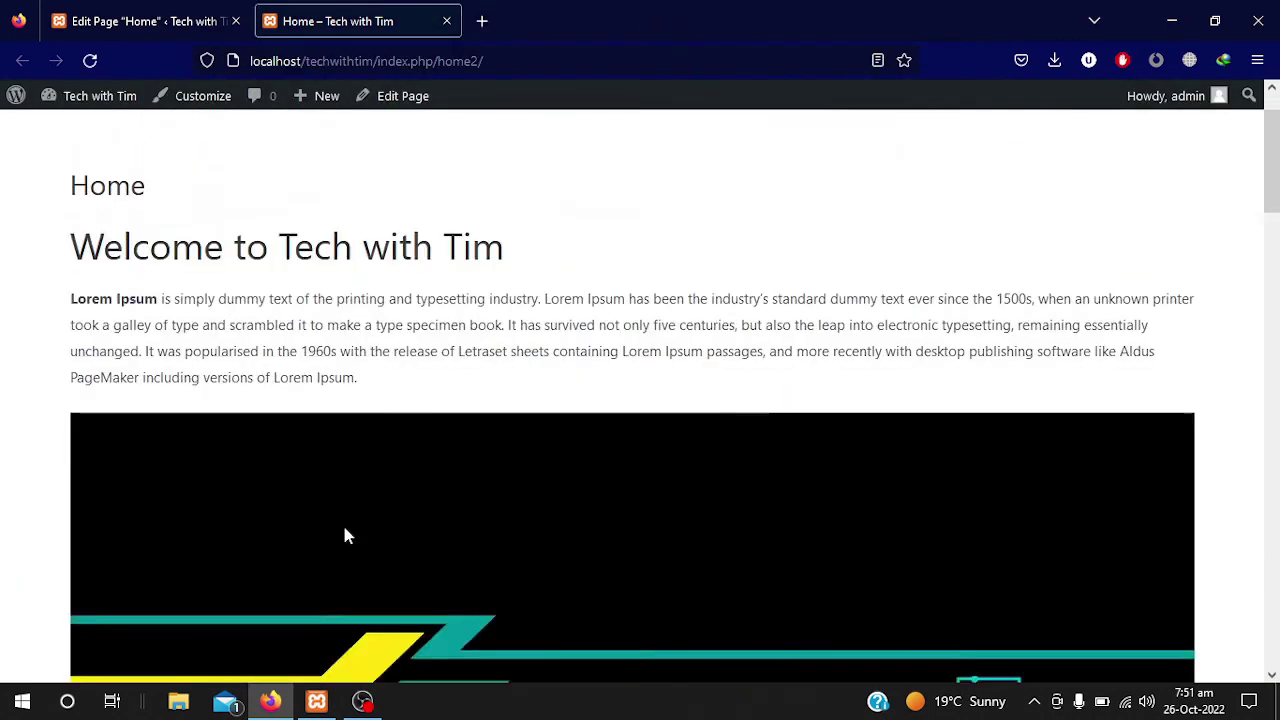
scroll(342, 522, down, 15)
scroll(344, 536, down, 4)
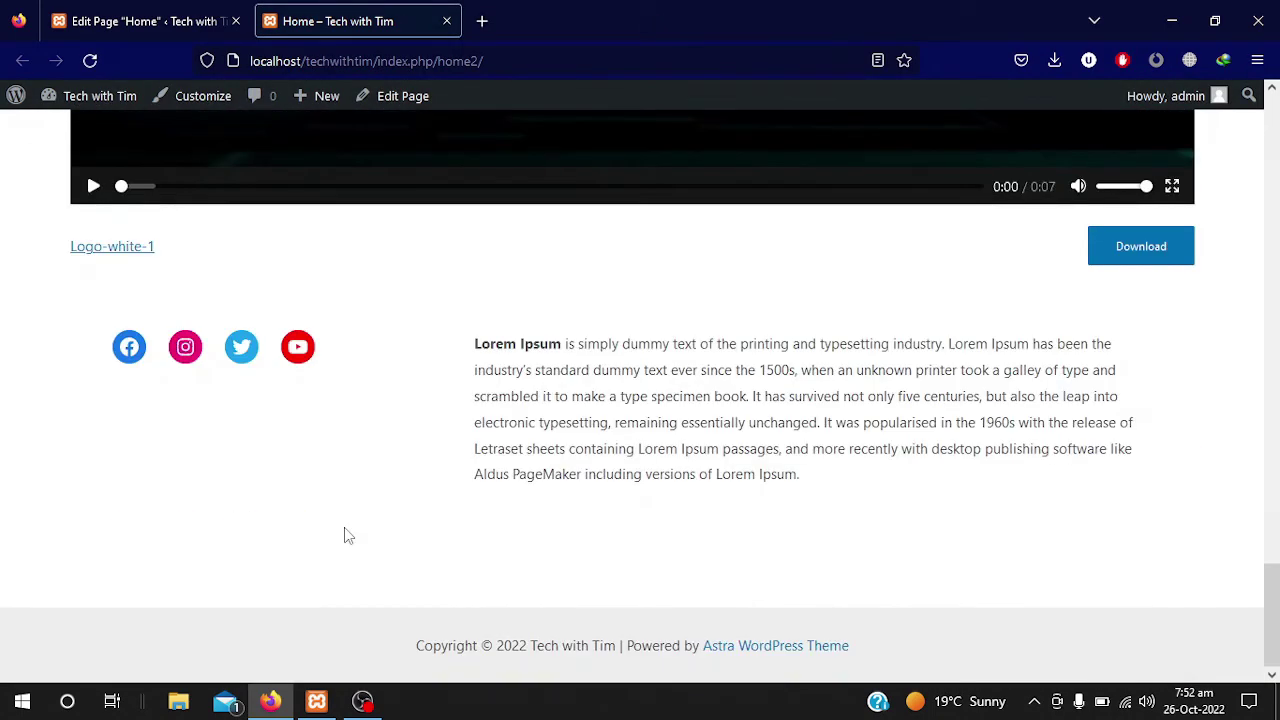
scroll(344, 536, up, 15)
scroll(344, 533, down, 15)
click(160, 18)
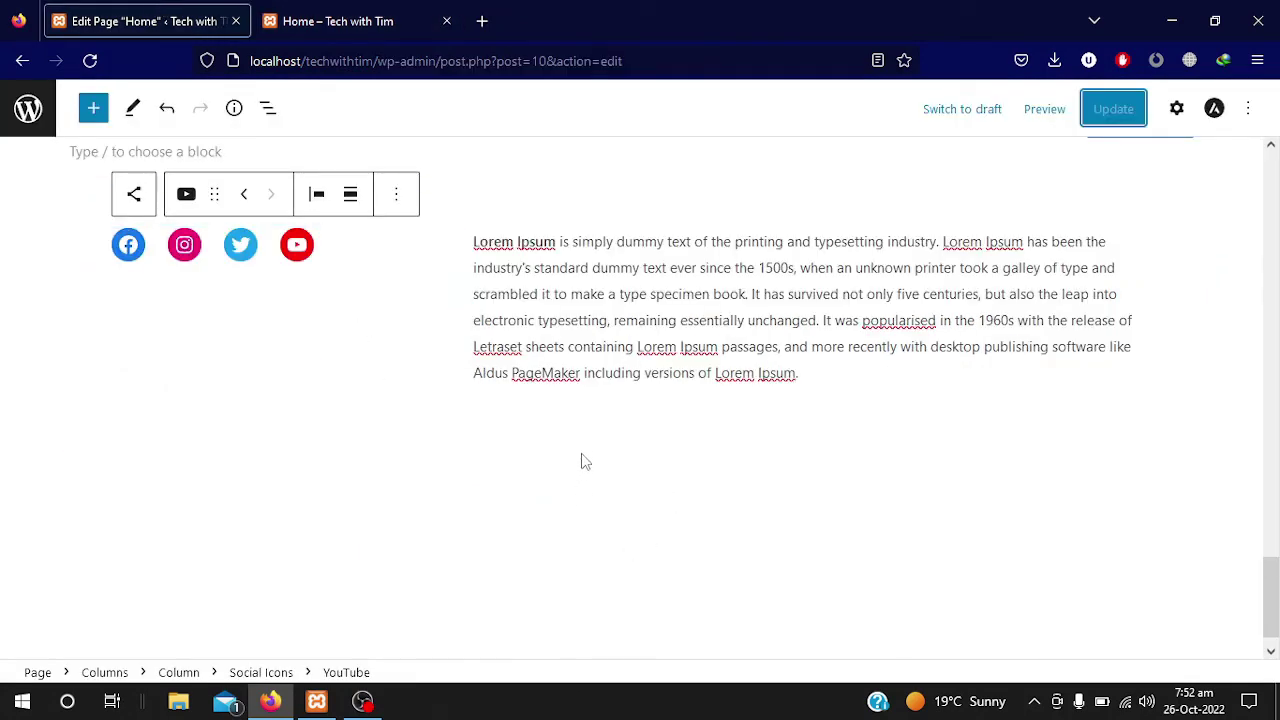
click(535, 477)
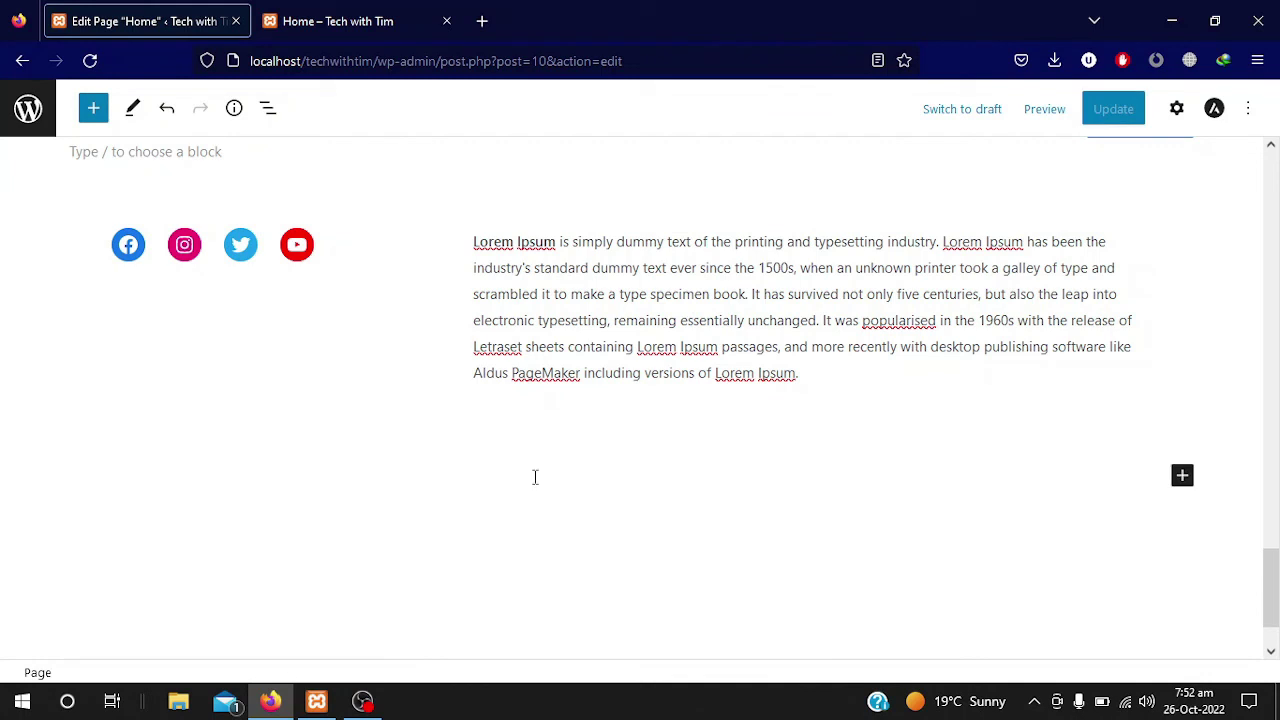